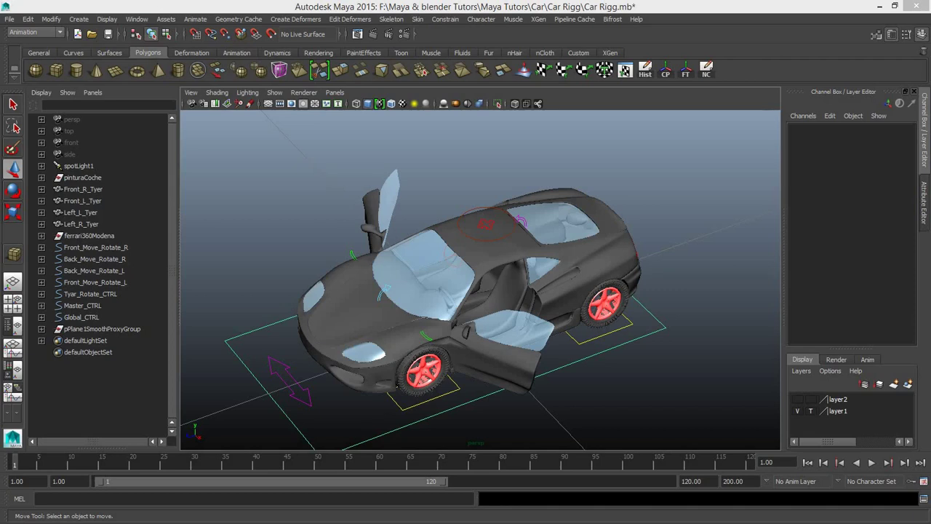
Step: Close the left door by setting Gate_CTRL_L's Rotate Y to 0
mouse_move(499, 353)
left_mouse_down("alt")
mouse_move(436, 311)
mouse_move(451, 320)
mouse_move(436, 381)
left_mouse_up("alt")
scroll(437, 301, "up", 3)
scroll(437, 304, "down", 3)
scroll(451, 320, "up", 5)
scroll(436, 381, "down", 5)
left_click_drag(411, 341, 423, 343, "alt")
scroll(422, 342, "up", 3)
scroll(424, 344, "down", 3)
left_click(417, 329)
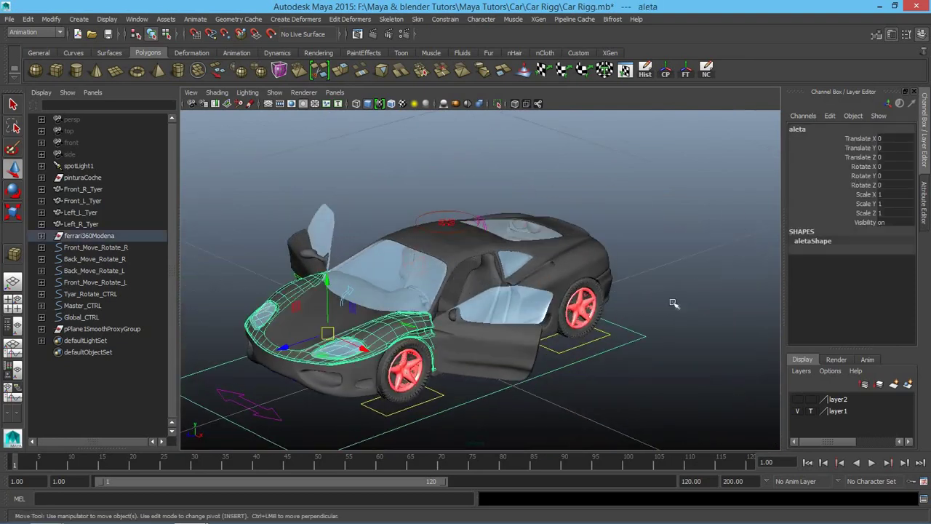
left_click(703, 324)
left_click_drag(364, 320, 463, 326, "alt")
scroll(463, 327, "up", 3)
scroll(463, 326, "up", 2)
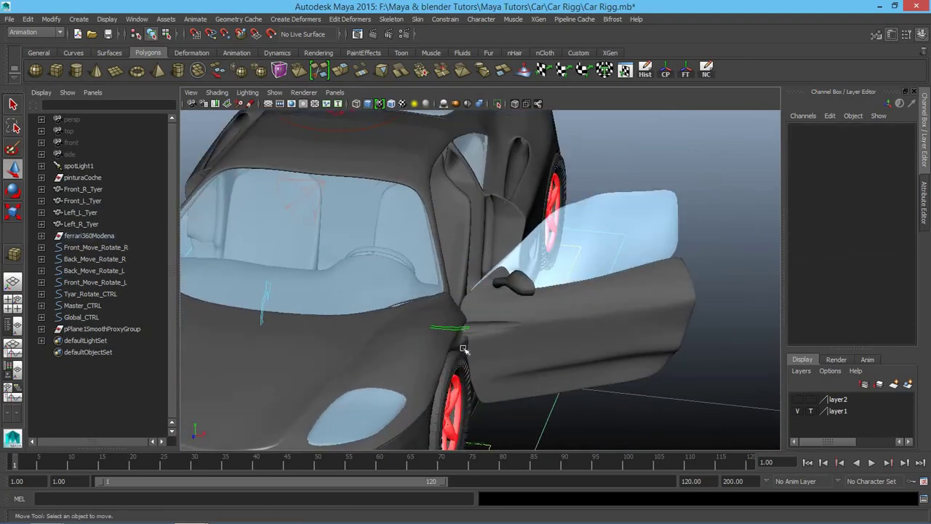
left_click(459, 328)
double_click(896, 175)
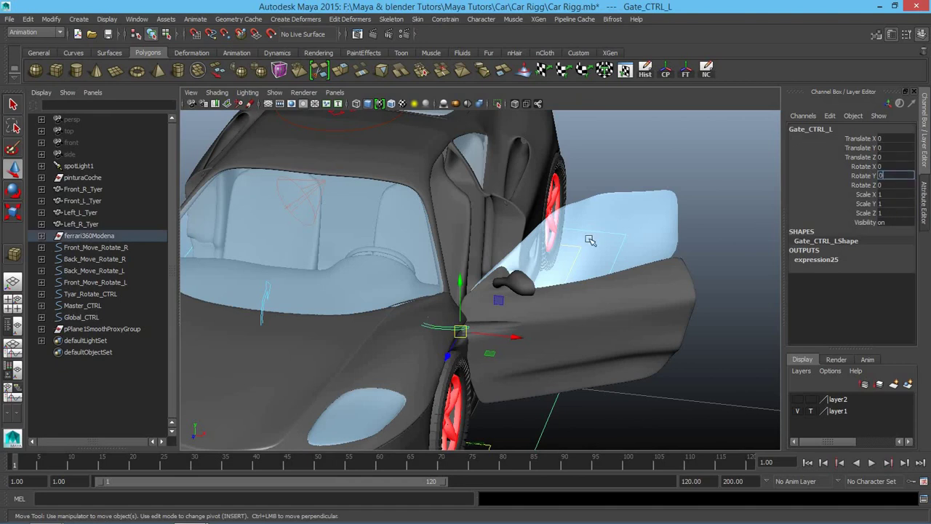
Step: Close the right door by setting Gate_CTRL_R's Rotate Y to 0
scroll(601, 243, "down", 3)
scroll(601, 243, "down", 5)
left_click_drag(437, 316, 405, 316, "alt")
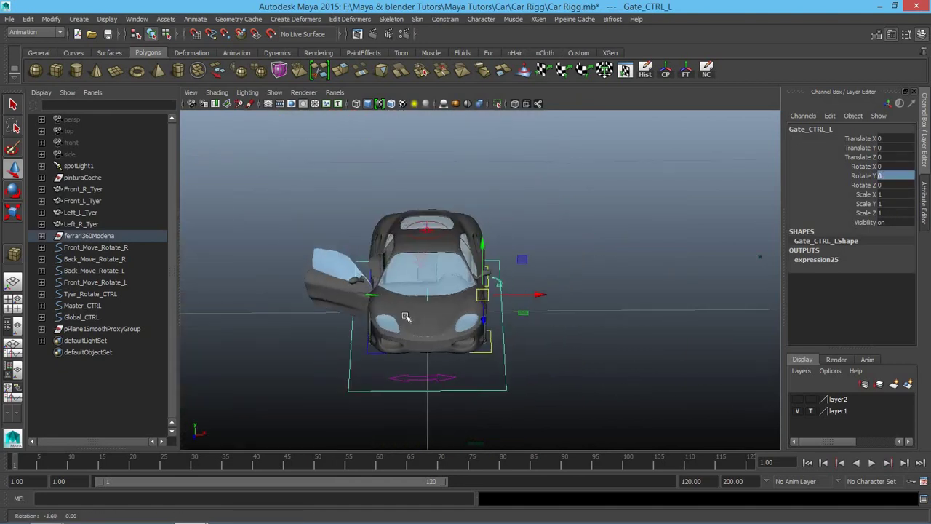
scroll(405, 316, "up", 2)
scroll(307, 368, "up", 2)
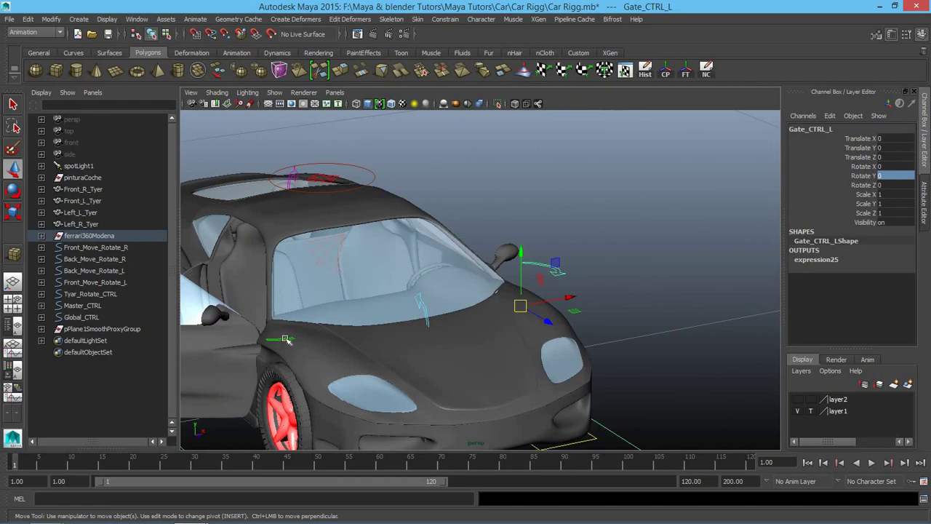
left_click(286, 340)
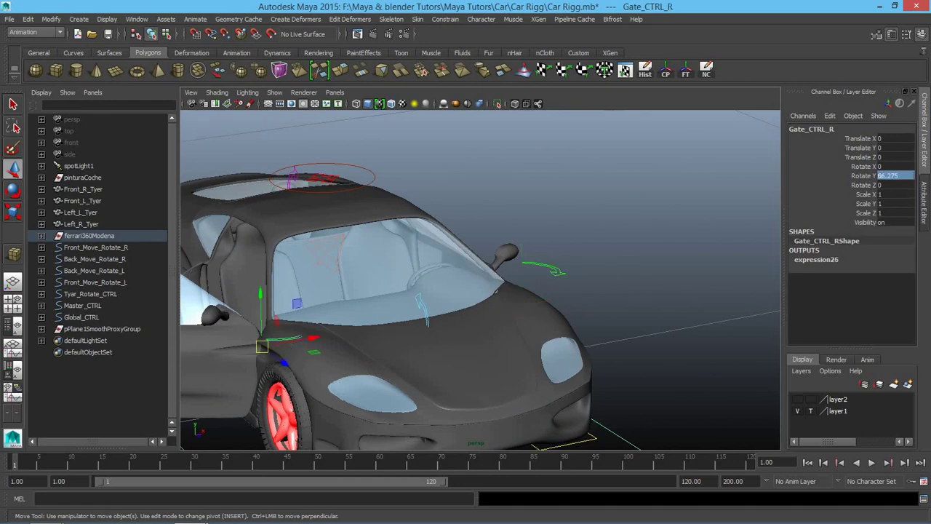
left_click(895, 175)
key("Return")
left_click(590, 185)
scroll(589, 185, "down", 3)
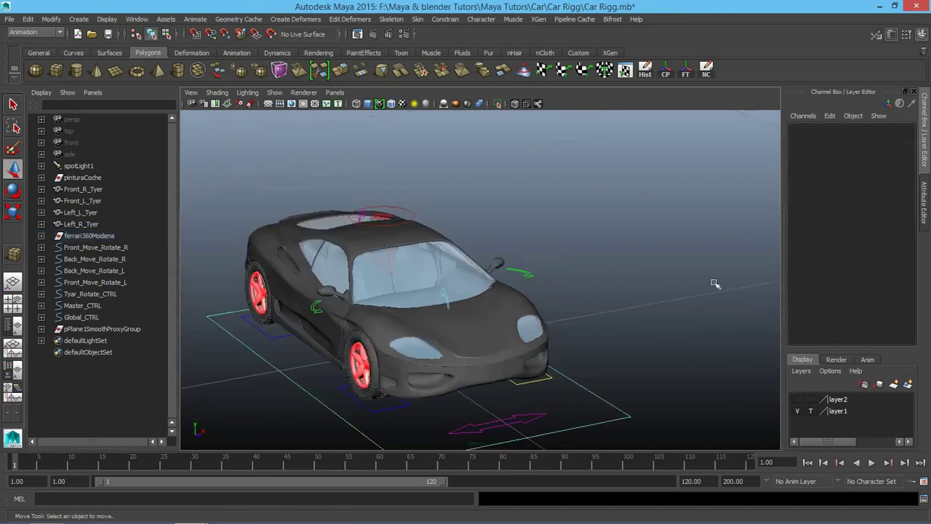
Step: Test-move the FourDir roof control sideways along X, then undo the move
mouse_move(713, 276)
left_mouse_down("alt")
mouse_move(494, 267)
mouse_move(565, 315)
left_mouse_up("alt")
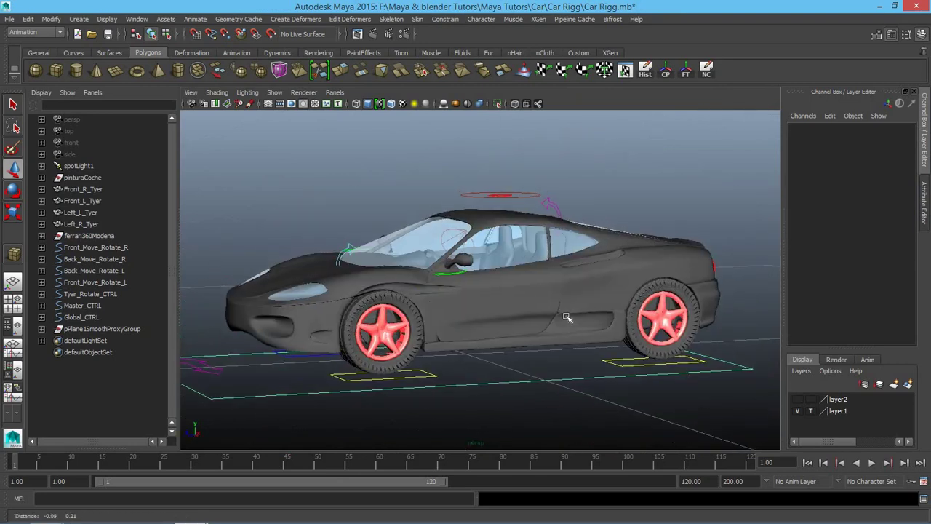
right_click_drag(565, 315, 592, 284, "alt")
mouse_move(593, 283)
left_mouse_down("alt")
mouse_move(527, 259)
mouse_move(606, 262)
left_mouse_up("alt")
left_click(525, 253)
left_click(606, 262)
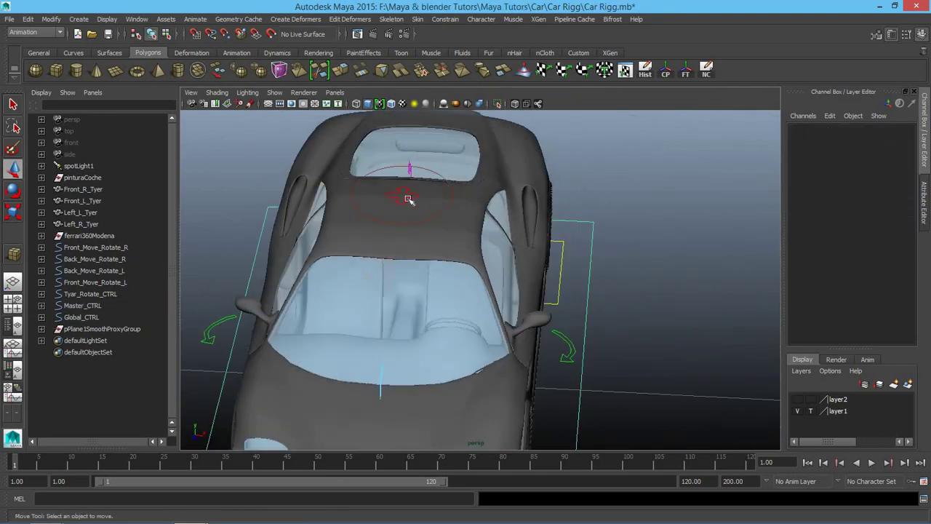
left_click(408, 199)
left_click_drag(453, 198, 502, 207)
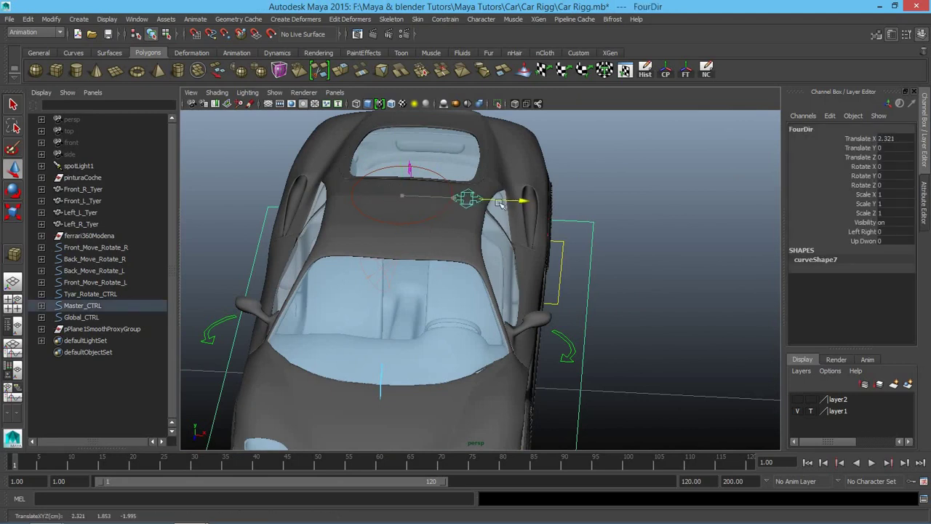
key("ctrl+z")
Step: Test FourDir along X the other way and undo it back to its original position
left_click_drag(398, 223, 436, 218, "alt")
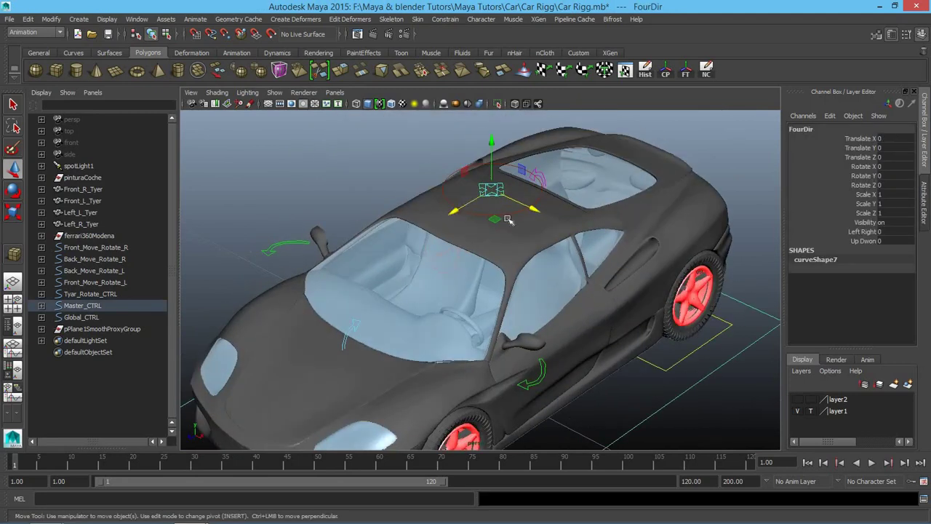
left_click_drag(541, 209, 455, 210)
key("ctrl+z")
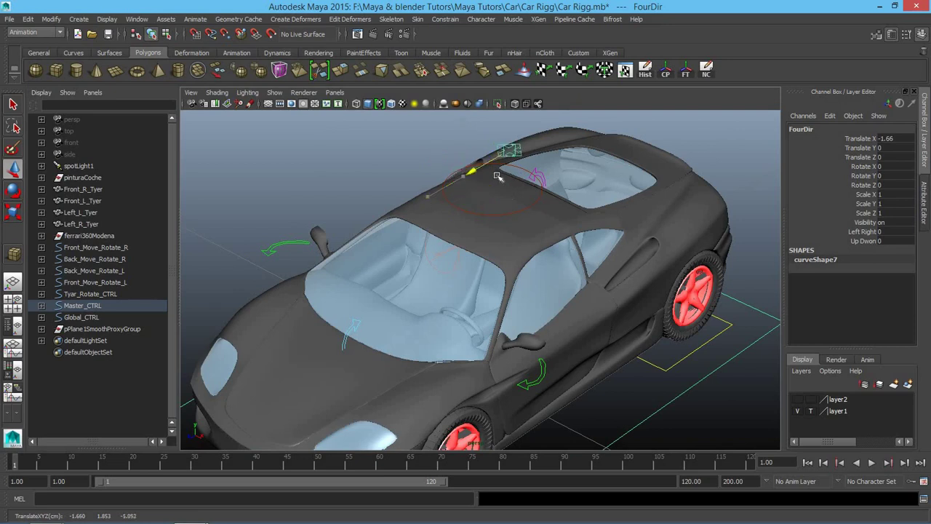
key("ctrl+z")
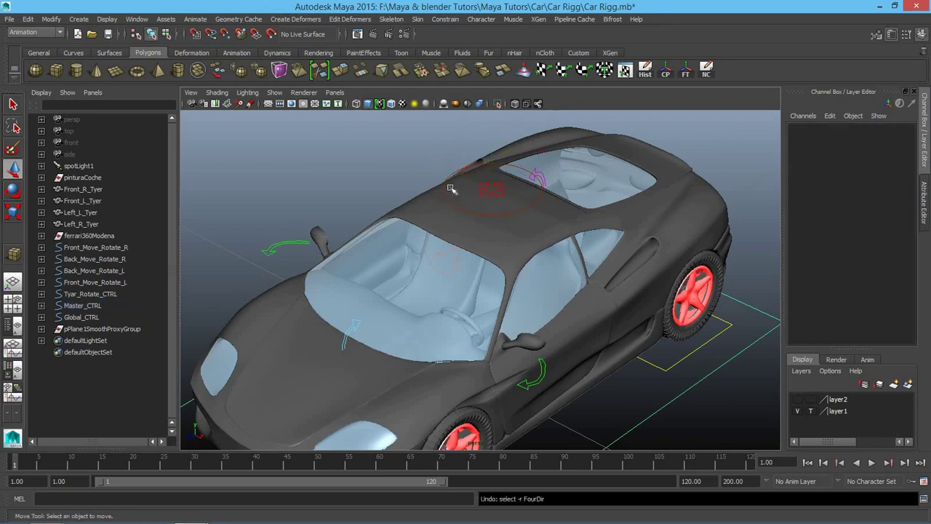
Step: Select the ferrari360Modena body and open Animate > Set Driven Key > Set
left_click(94, 237)
scroll(487, 350, "down", 10)
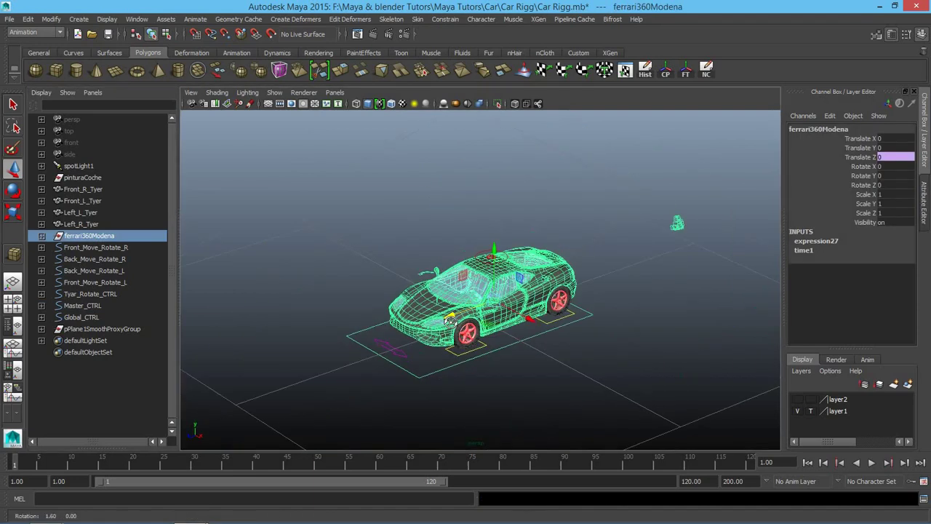
mouse_move(487, 350)
left_mouse_down("alt")
mouse_move(436, 342)
mouse_move(509, 305)
mouse_move(411, 322)
mouse_move(328, 317)
mouse_move(435, 308)
mouse_move(424, 314)
left_mouse_up("alt")
scroll(518, 301, "up", 4)
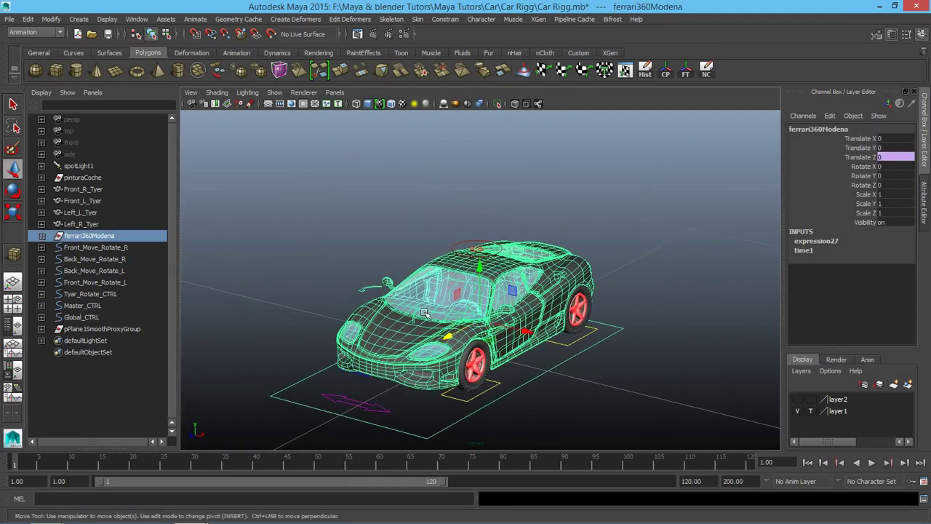
left_click(195, 19)
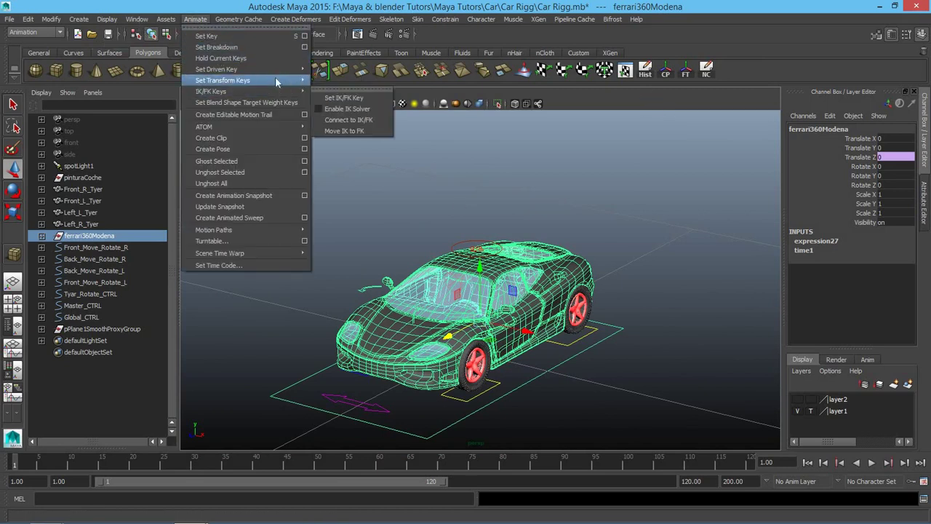
mouse_move(233, 69)
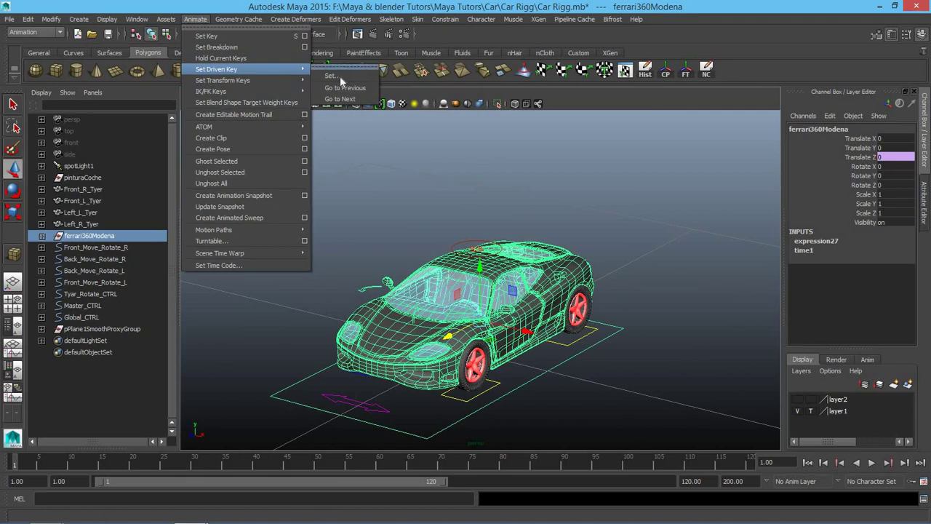
left_click(339, 76)
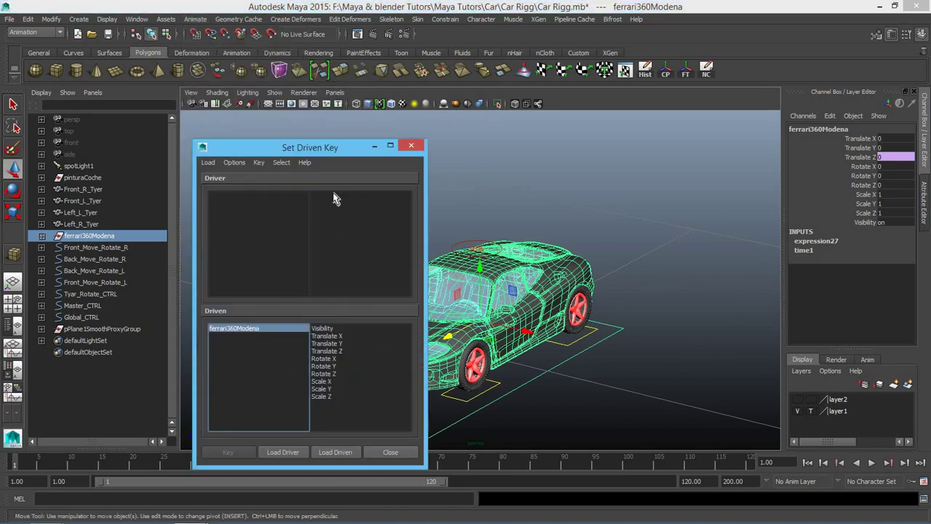
Step: Pick Rotate X as the driven attribute and select the FourDir control
left_click_drag(310, 147, 851, 177)
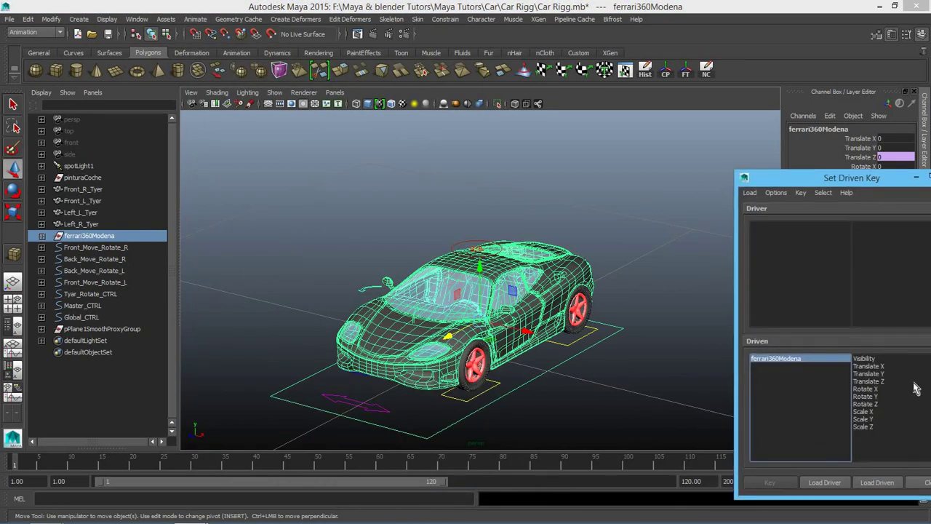
left_click(867, 389)
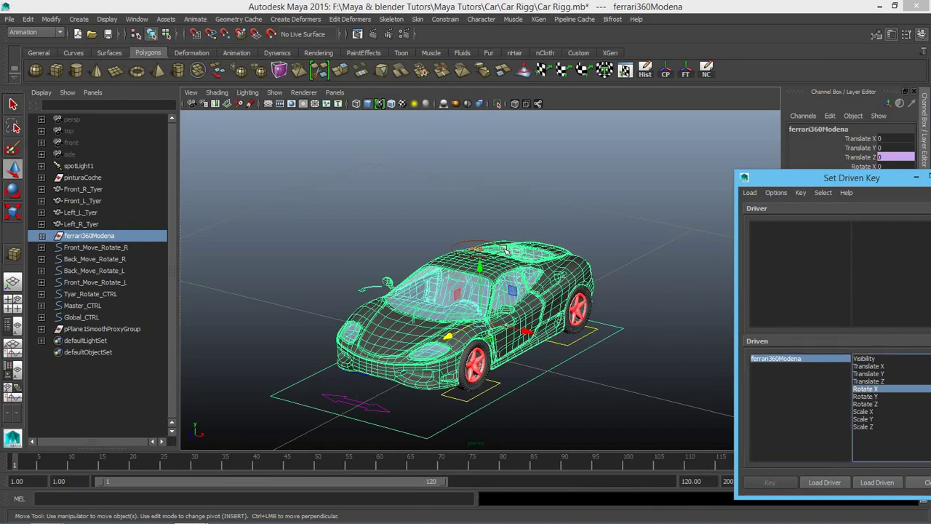
scroll(503, 249, "up", 4)
left_click(459, 214)
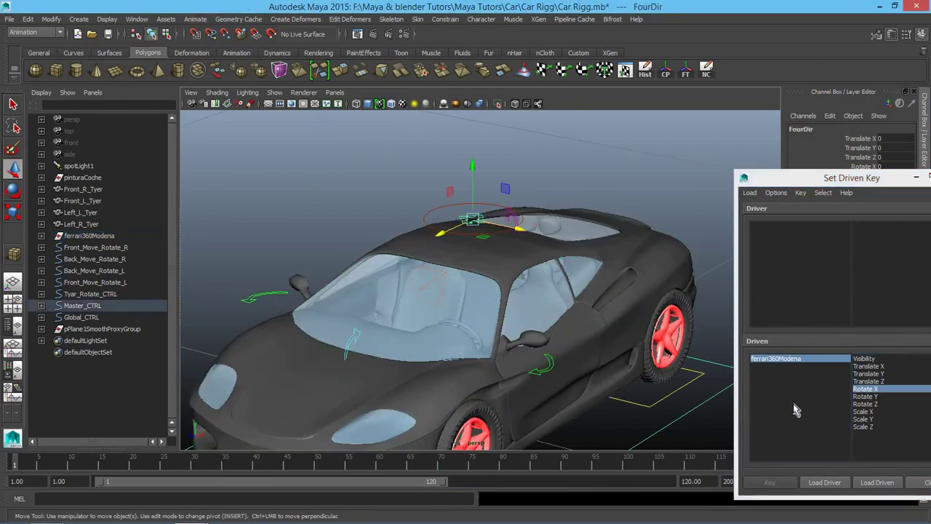
Step: Load FourDir as driver, choose Left Right, and key it against the body's Rotate X
left_click(825, 482)
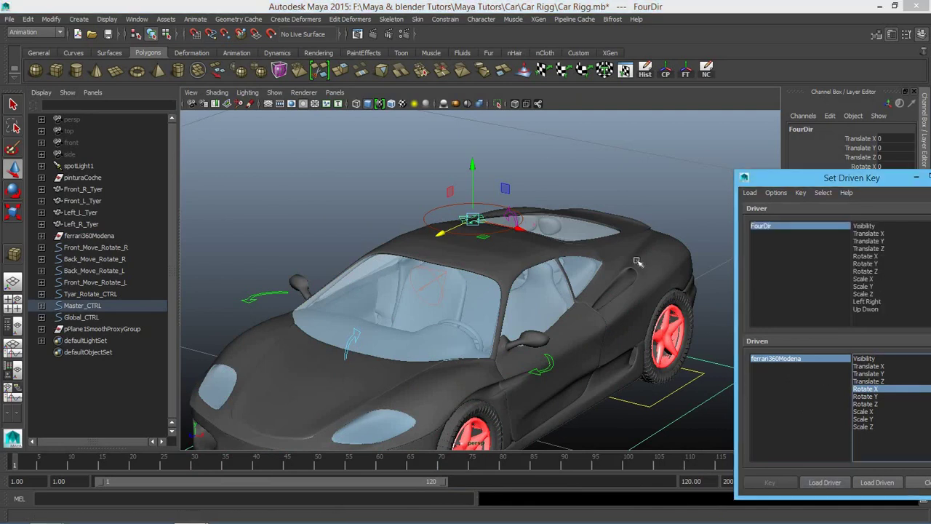
middle_click_drag(478, 256, 419, 256, "alt")
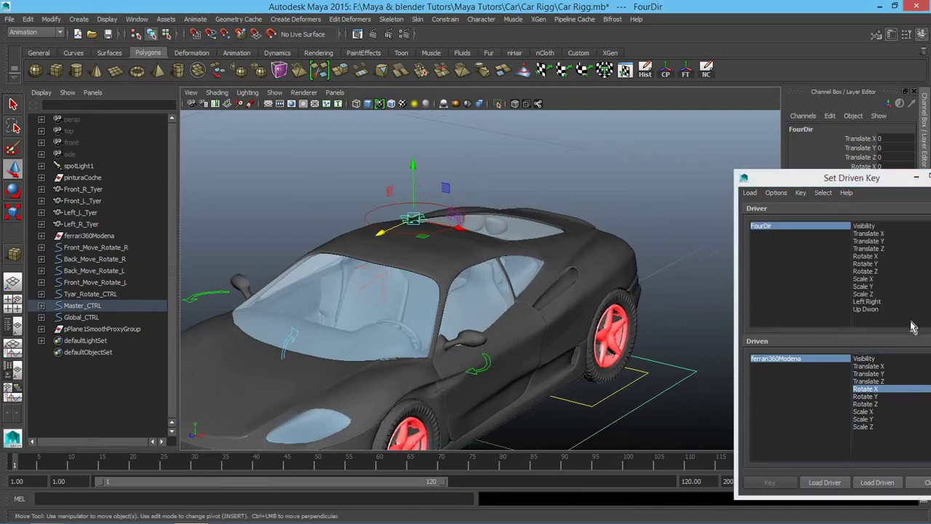
left_click(873, 301)
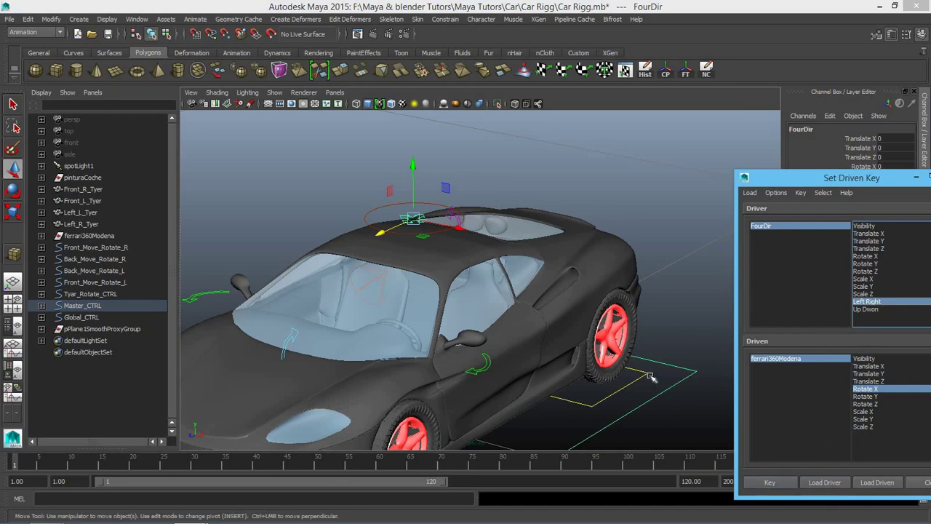
left_click(773, 486)
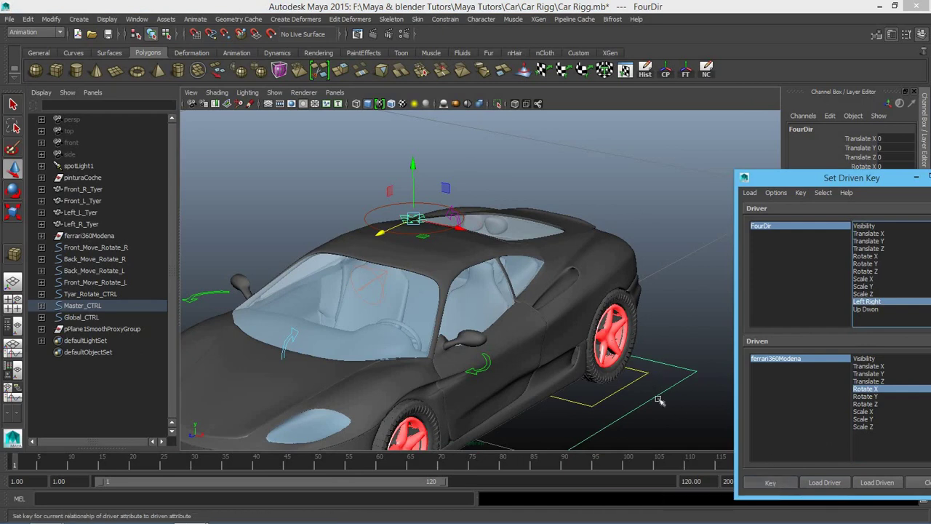
scroll(533, 291, "down", 5)
middle_click_drag(534, 291, 481, 285, "alt")
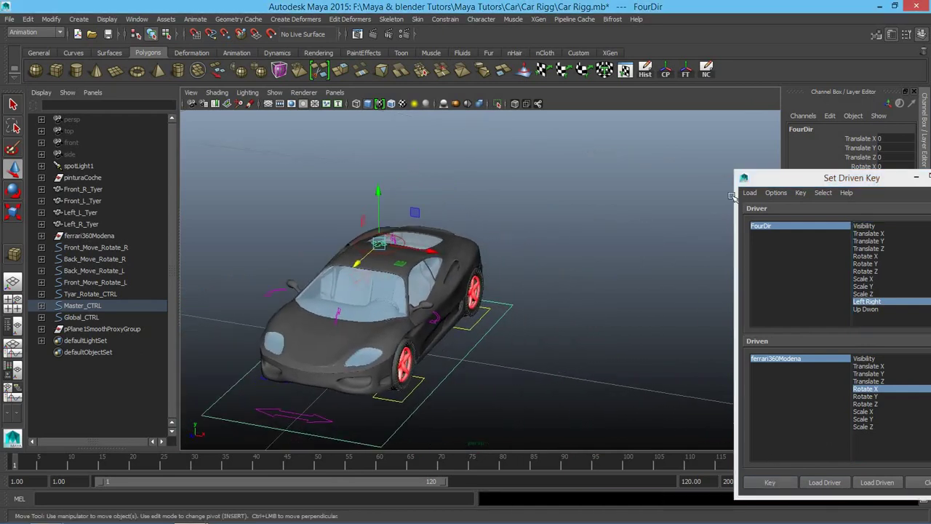
left_click_drag(776, 180, 573, 310)
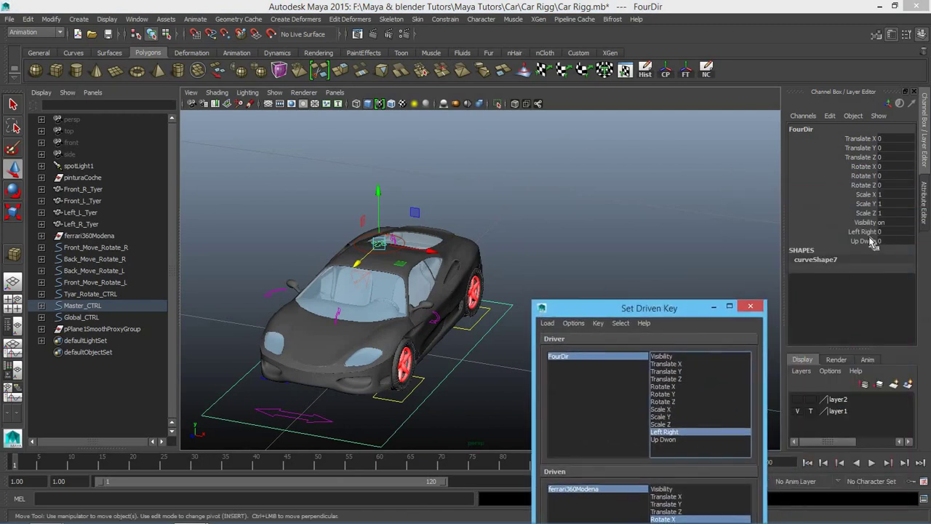
Step: Set FourDir's Left Right to 10, then test-tilt the car body about X and undo
double_click(891, 231)
type("10")
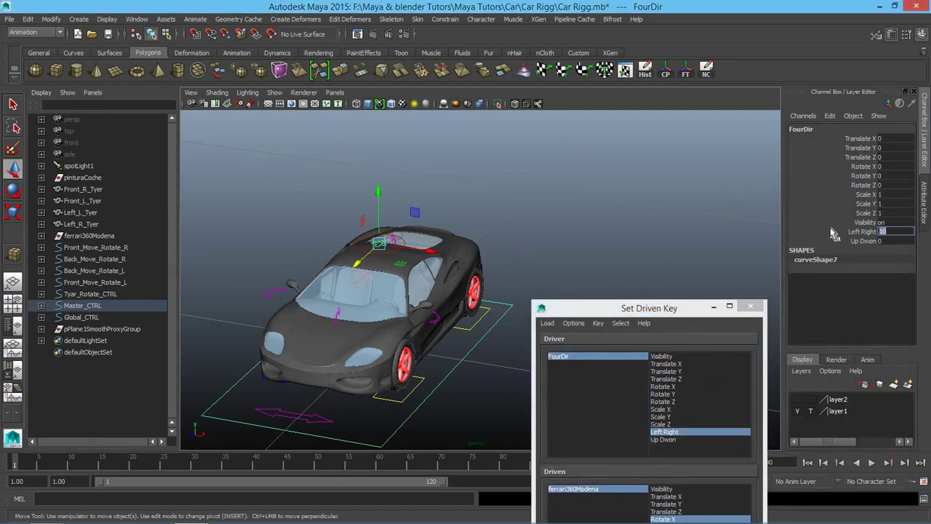
left_click(862, 231)
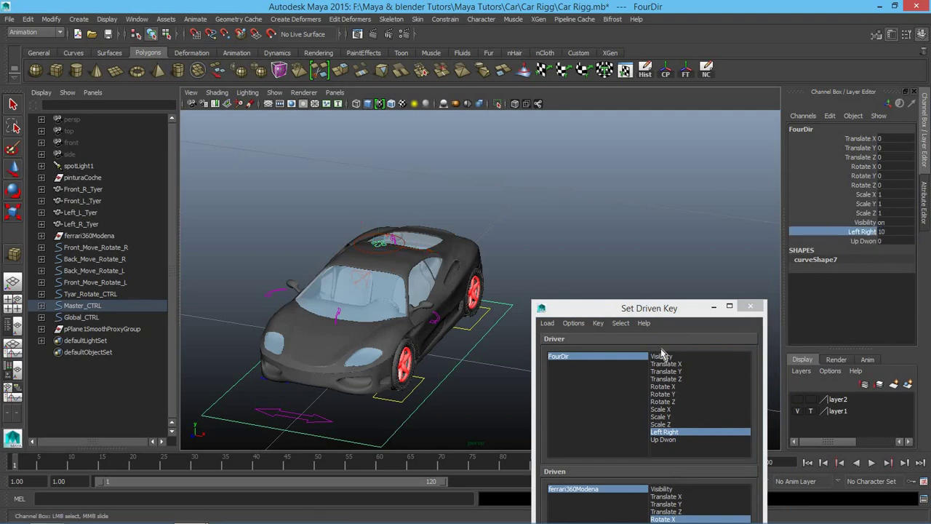
left_click(571, 493)
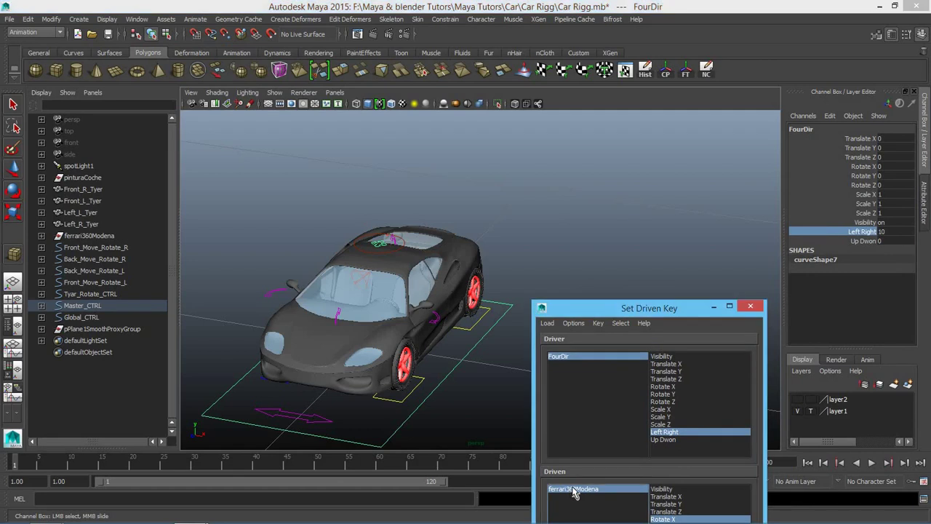
left_click(862, 167)
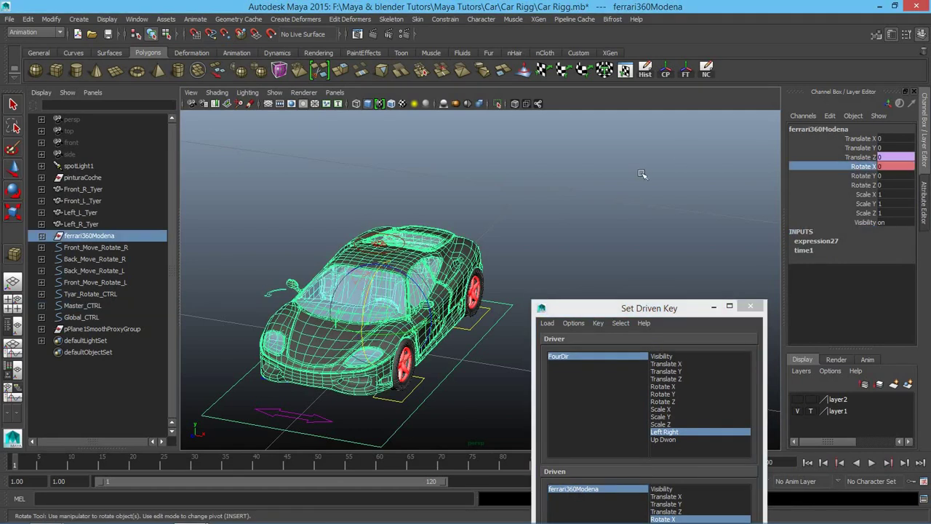
middle_click_drag(646, 176, 759, 176)
key("ctrl+z")
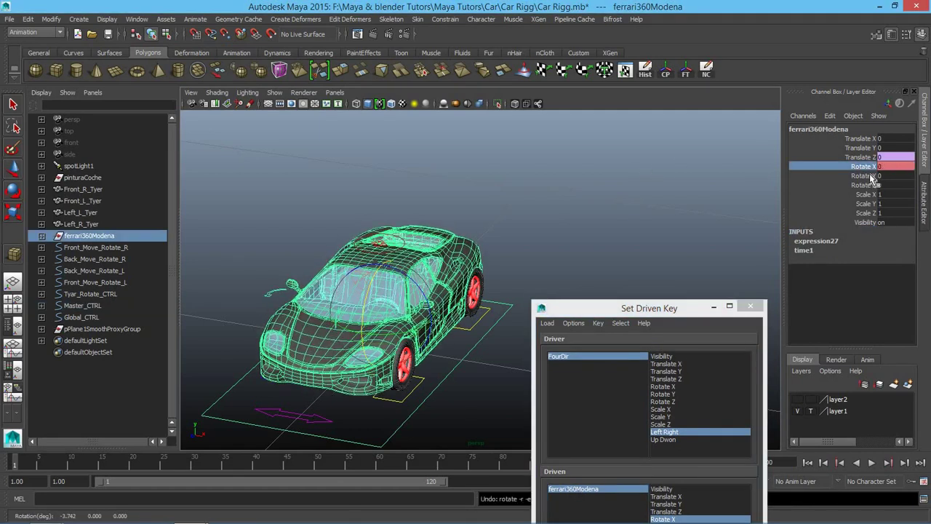
Step: Test-rotate the car body about Y and Z, undoing each rotation
left_click(863, 175)
middle_click_drag(609, 185, 681, 165)
key("ctrl+z")
left_click(864, 157)
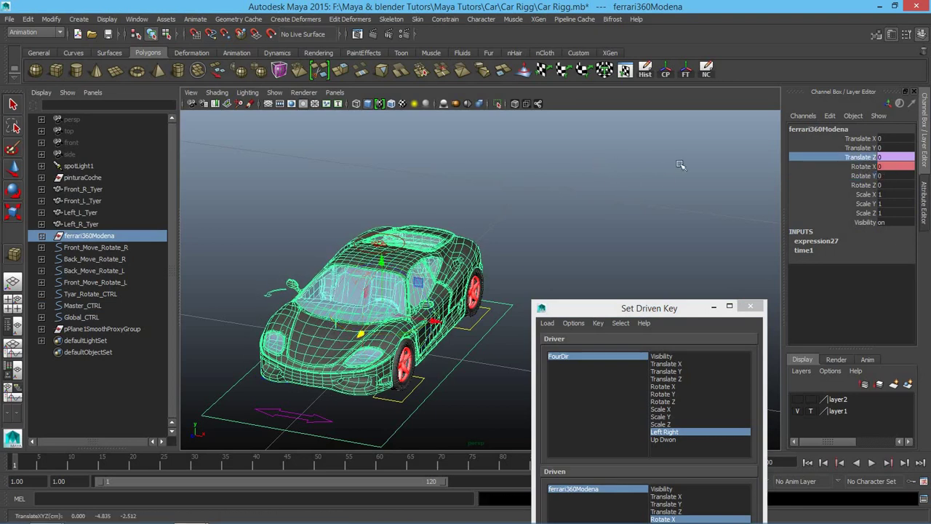
key("ctrl+z")
left_click(864, 184)
middle_click_drag(659, 185, 654, 183)
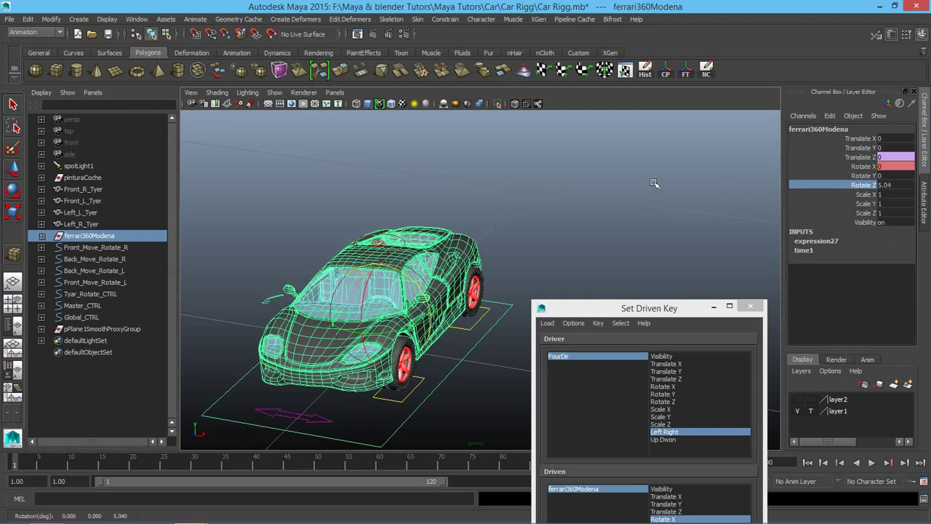
key("ctrl+z")
Step: Tilt the body about X once more and bring the Set Driven Key window forward
left_click(863, 166)
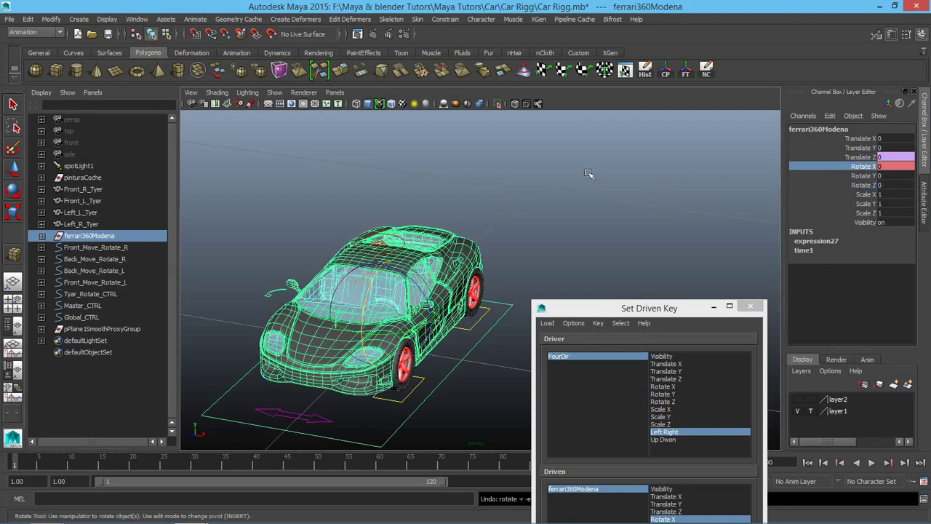
middle_click_drag(591, 177, 606, 301)
left_click(613, 311)
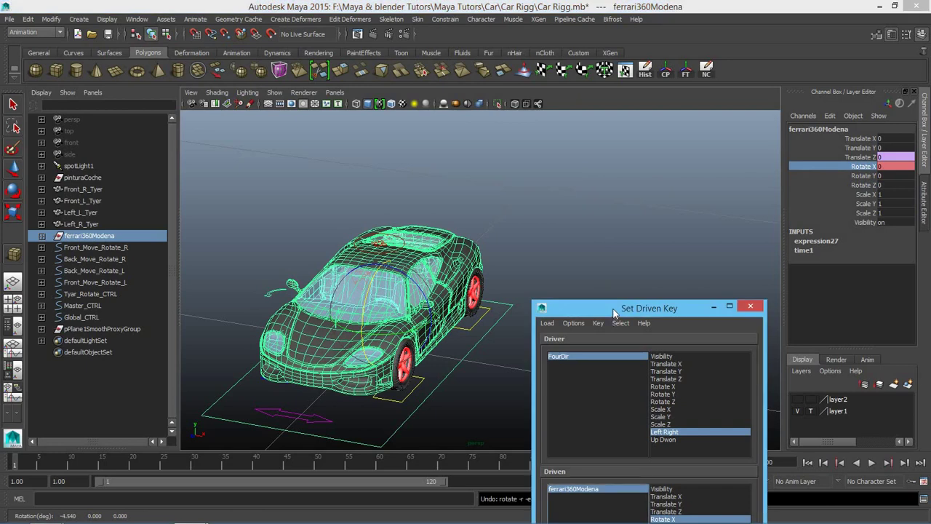
Step: Choose Rotate Z as the driven attribute and key it at 0 with Left Right at rest
left_click_drag(622, 214, 652, 110)
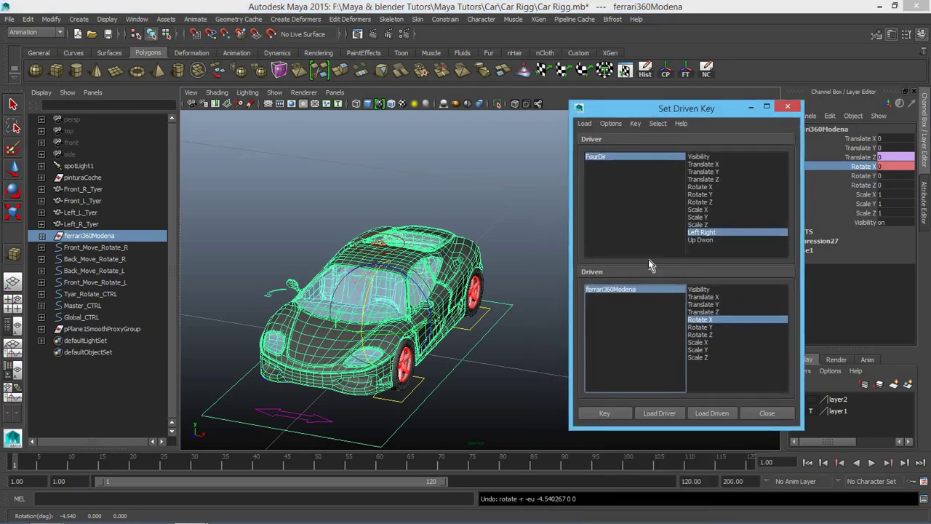
left_click(707, 335)
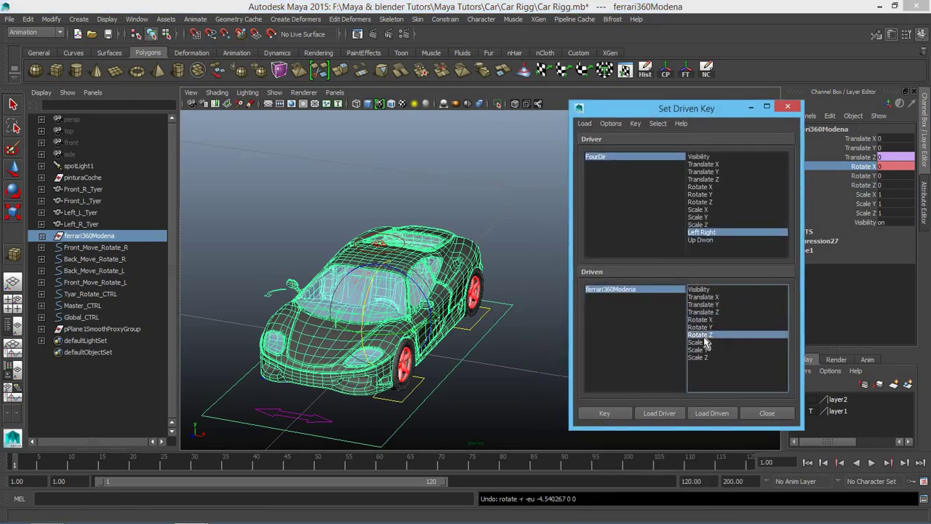
left_click(611, 416)
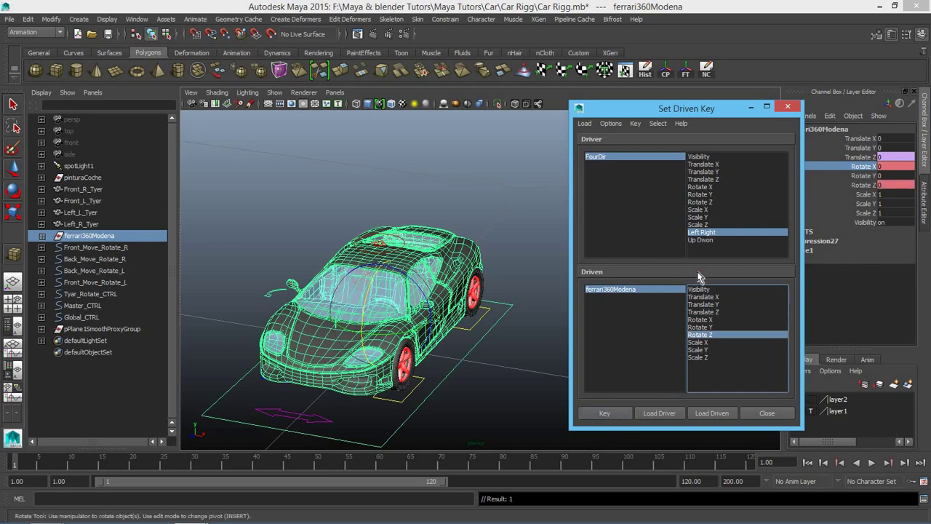
left_click(863, 185)
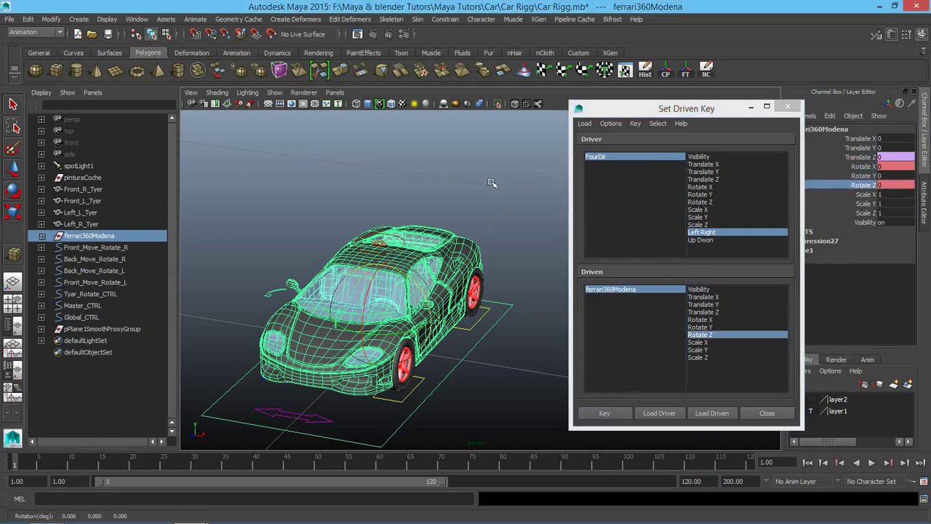
middle_click_drag(488, 182, 498, 185)
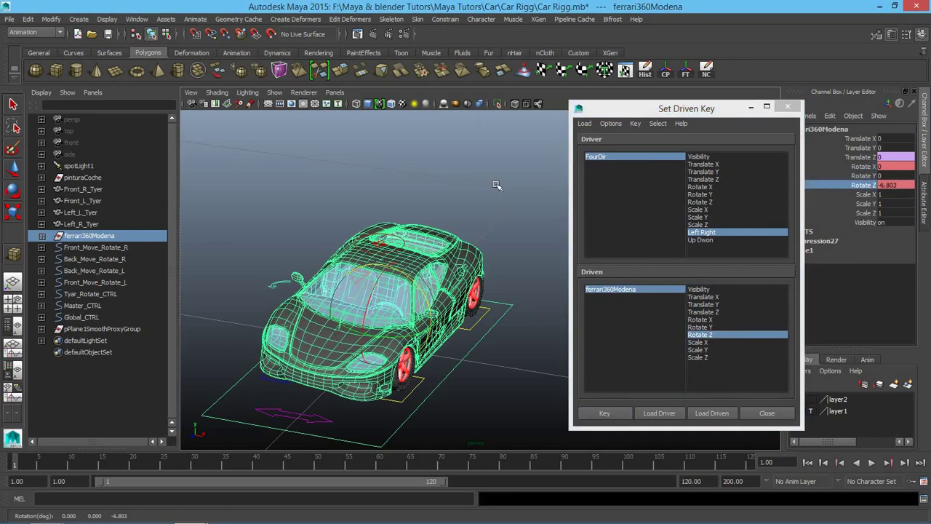
left_click(909, 185)
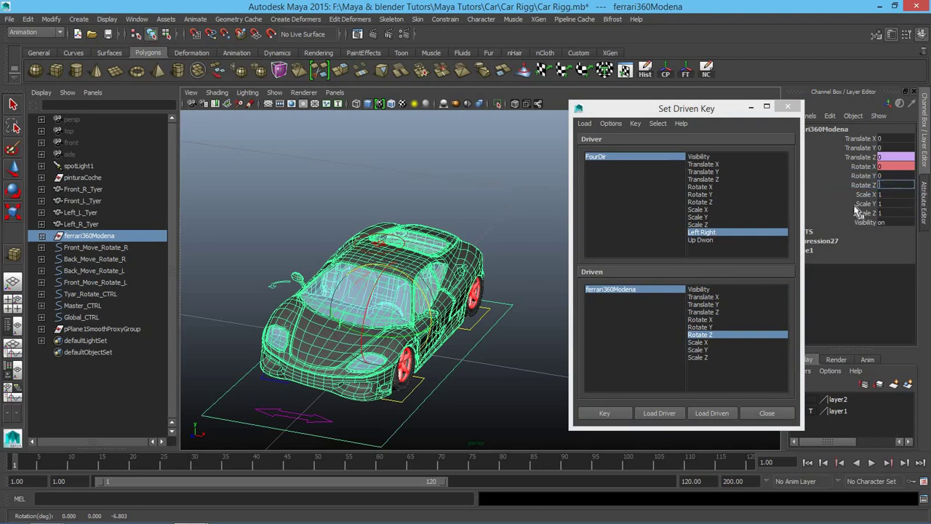
type("0")
key("Return")
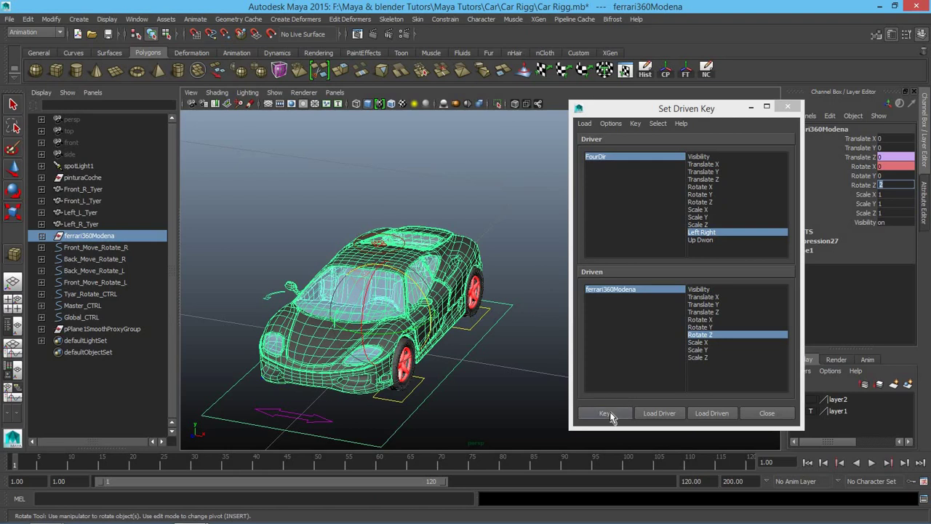
left_click(606, 413)
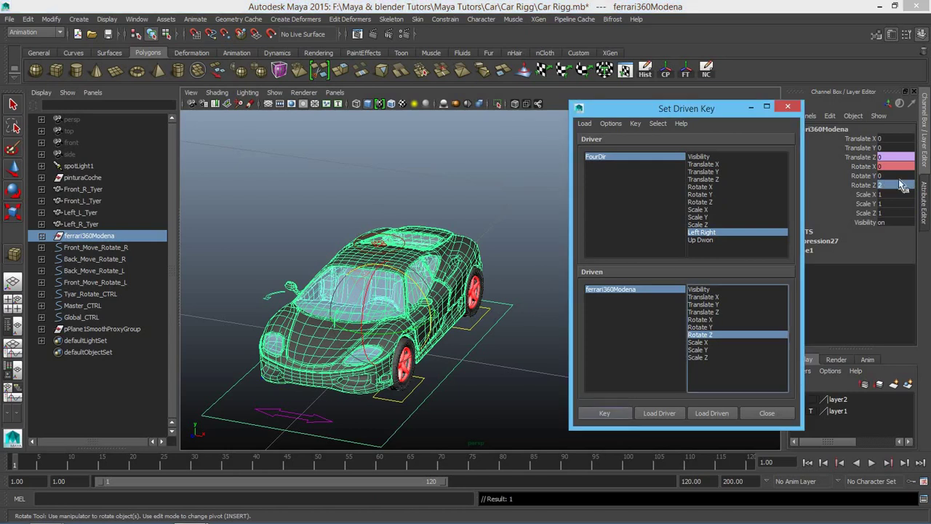
Step: Set FourDir's Left Right value to -10
left_click(620, 158)
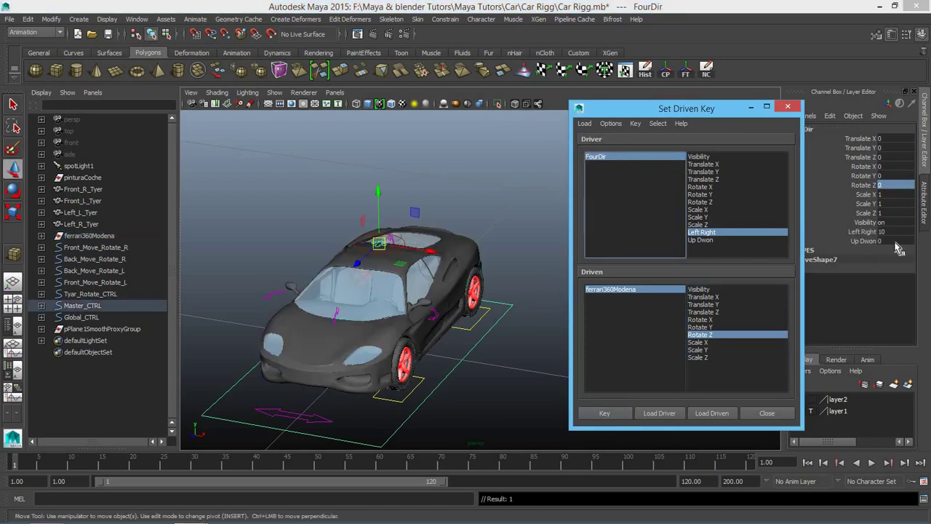
left_click(882, 233)
left_click(895, 240)
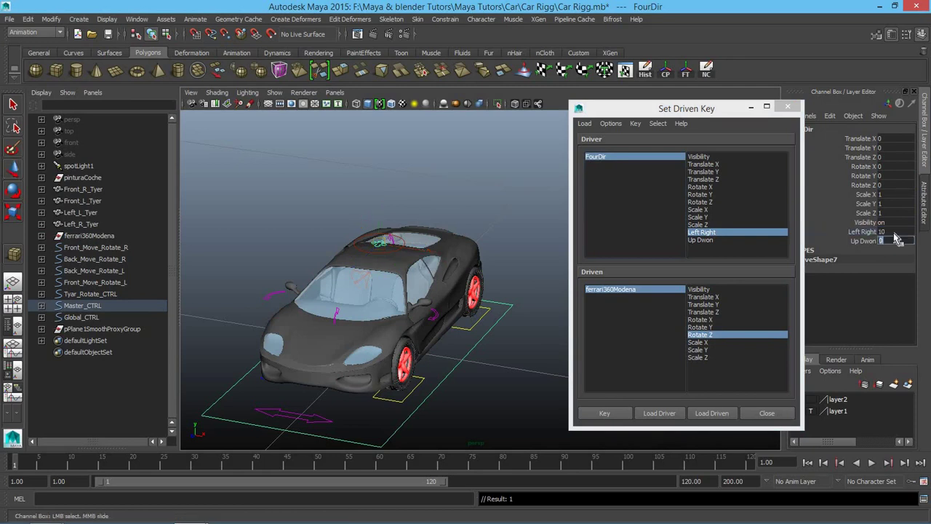
left_click(895, 232)
type("-10")
key("Return")
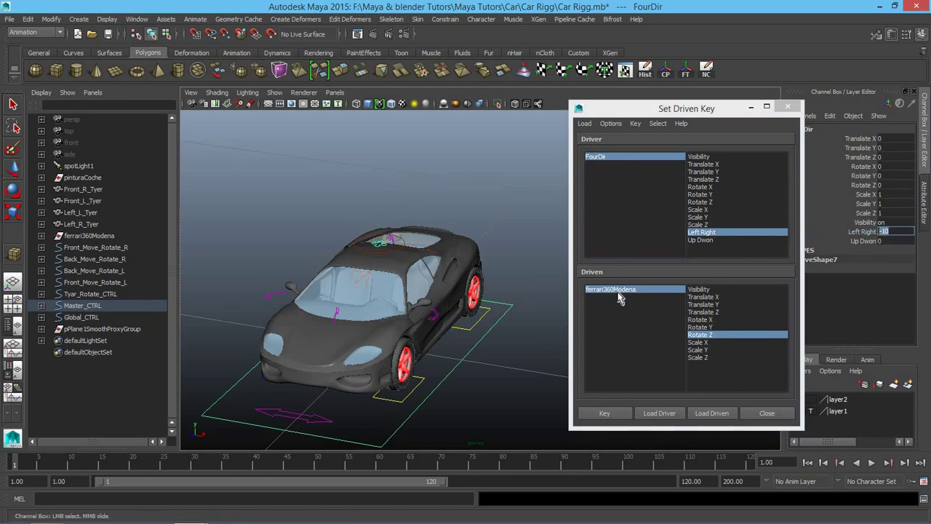
left_click(619, 299)
Step: Set the car body's Rotate Z to -2 and key it for Left Right -10
left_click(609, 159)
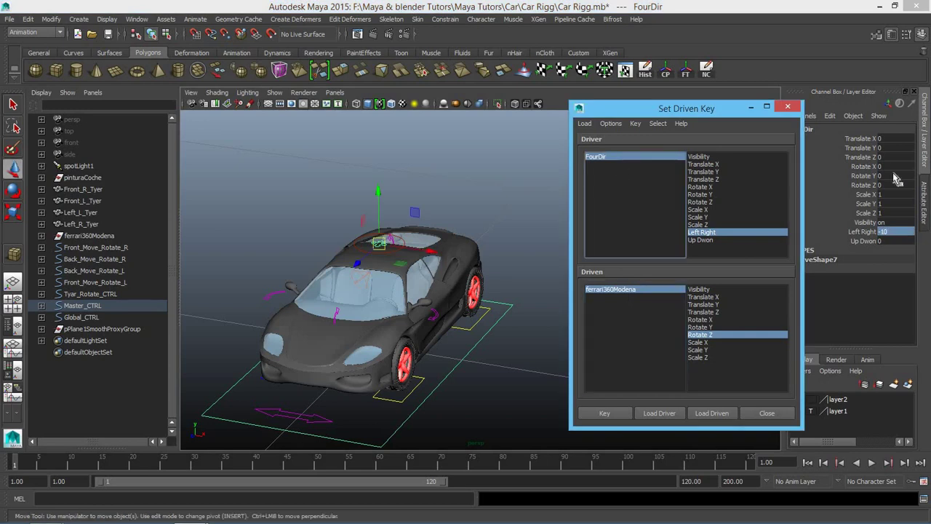
left_click(624, 291)
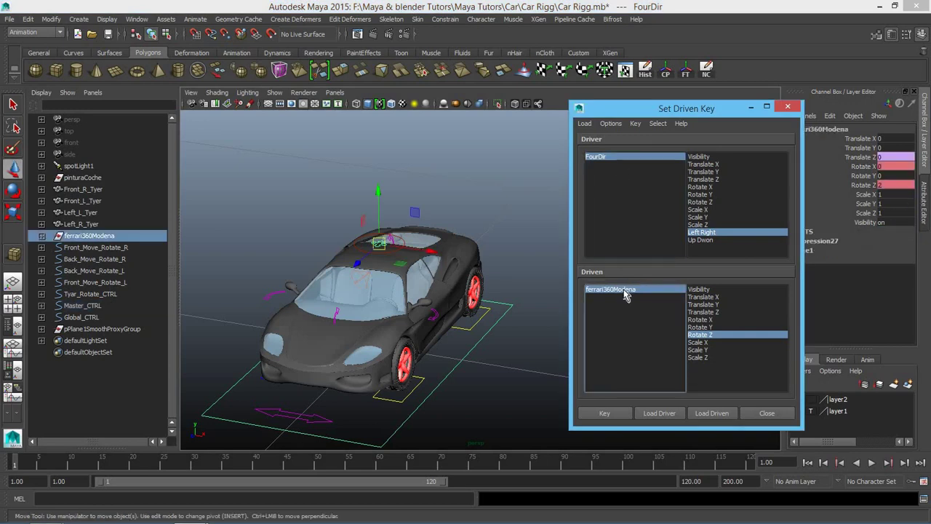
left_click(910, 186)
type("-2")
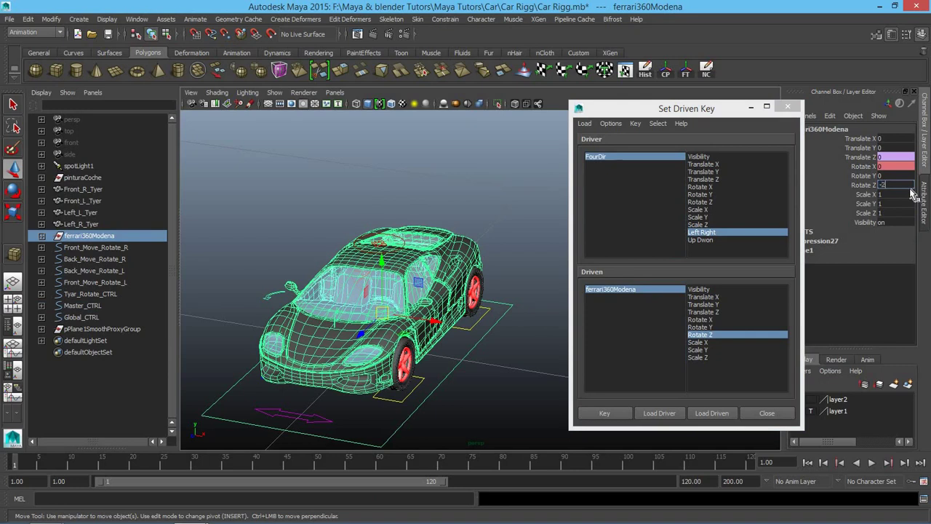
key("Return")
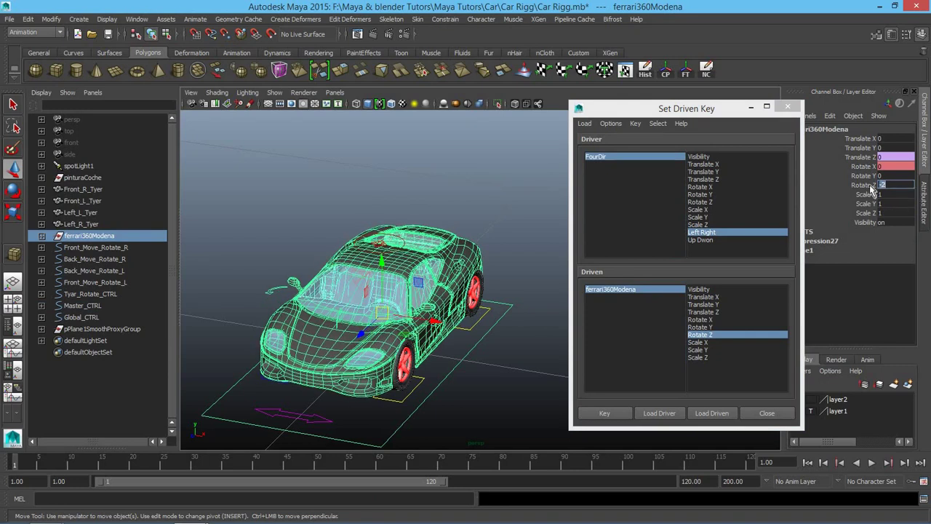
left_click(873, 186)
left_click(608, 416)
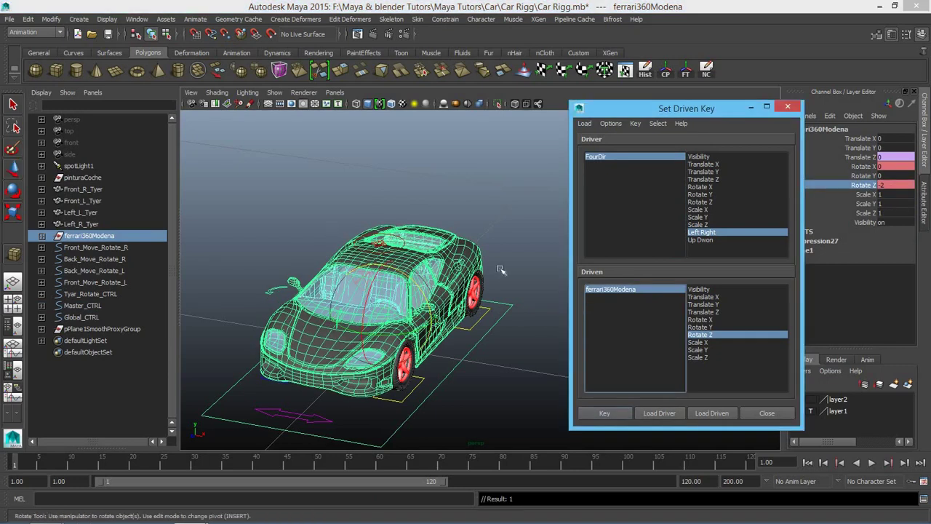
left_click(608, 156)
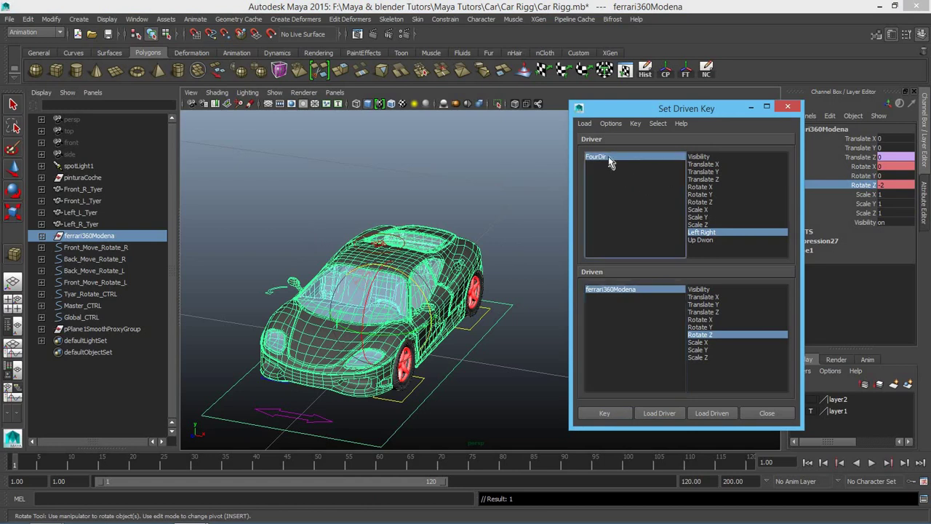
Step: Sweep FourDir's Left Right to check the body tilt, then reset it to 0
left_click(862, 231)
mouse_move(376, 181)
middle_mouse_down()
mouse_move(304, 204)
mouse_move(286, 234)
middle_mouse_up()
double_click(892, 230)
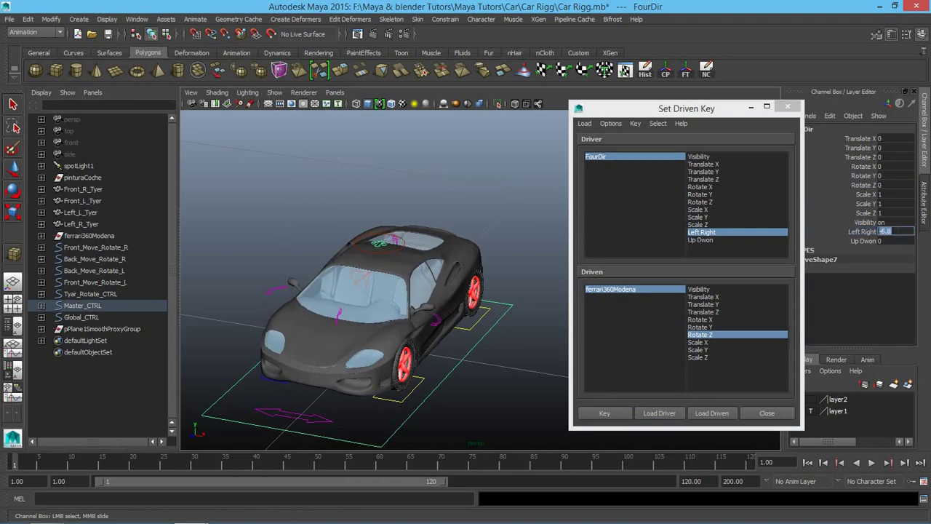
key("Return")
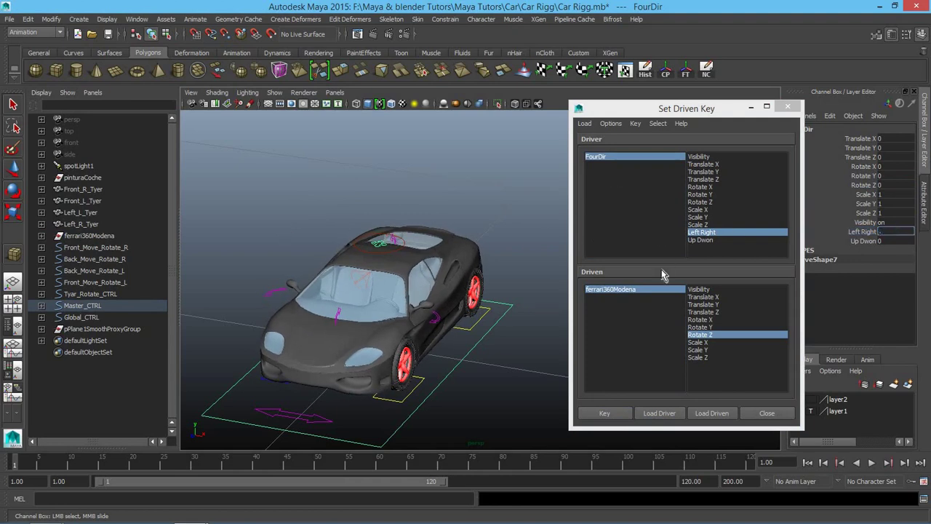
Step: Switch the driver attribute between Up Dwon and Left Right and edit FourDir's Up Dwon value
left_click(643, 290)
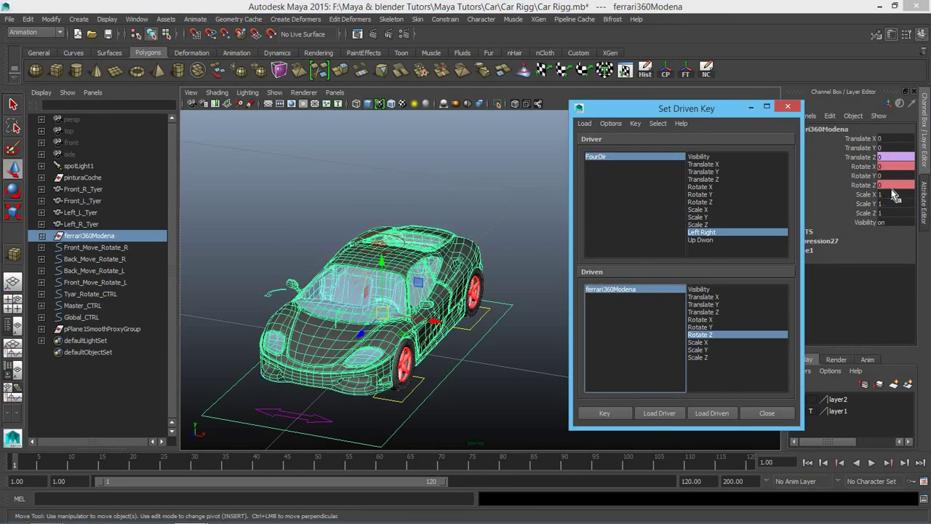
left_click(706, 241)
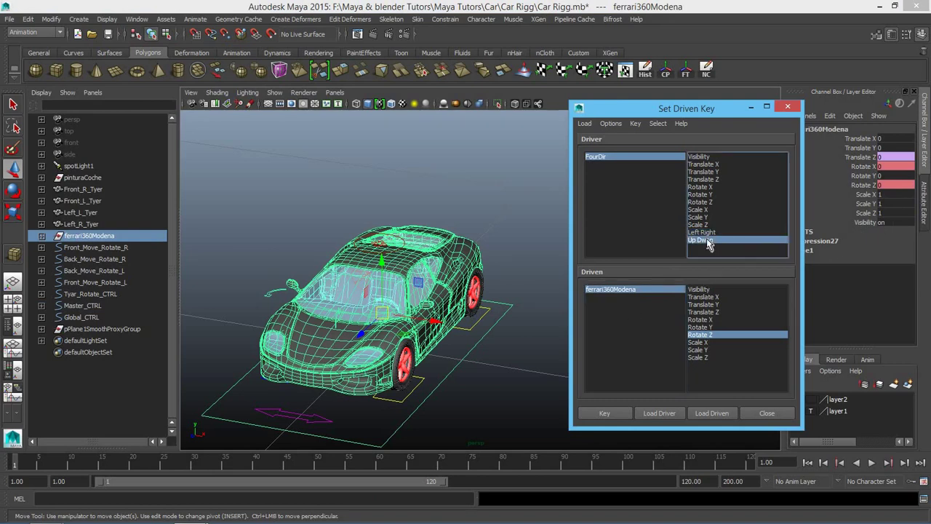
left_click(638, 290)
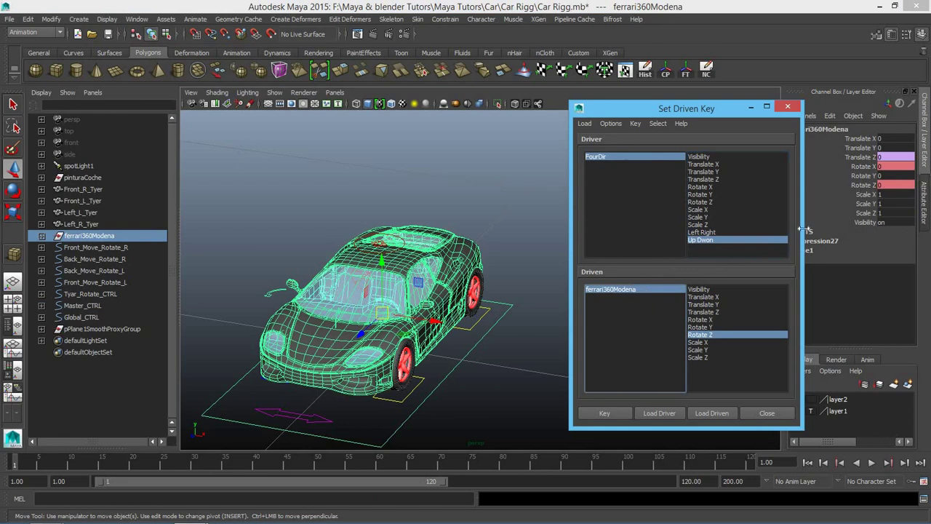
left_click(701, 232)
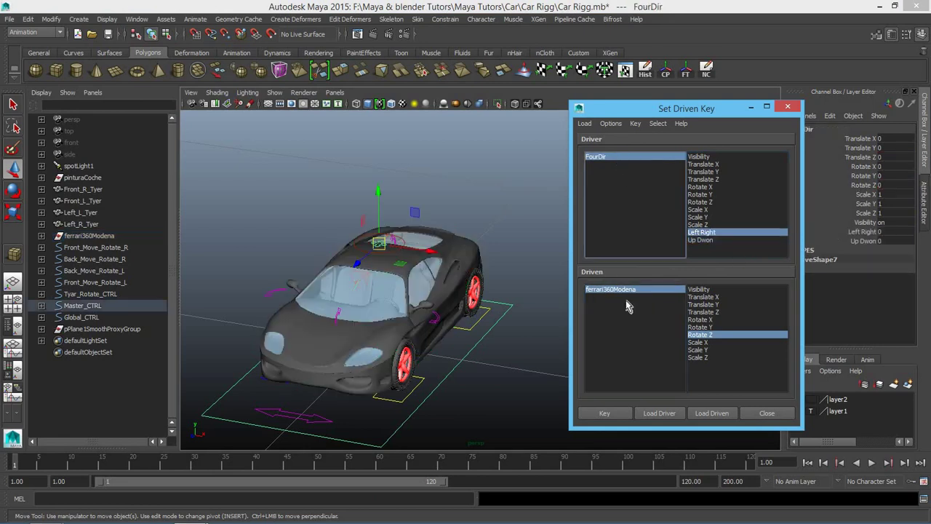
left_click(633, 290)
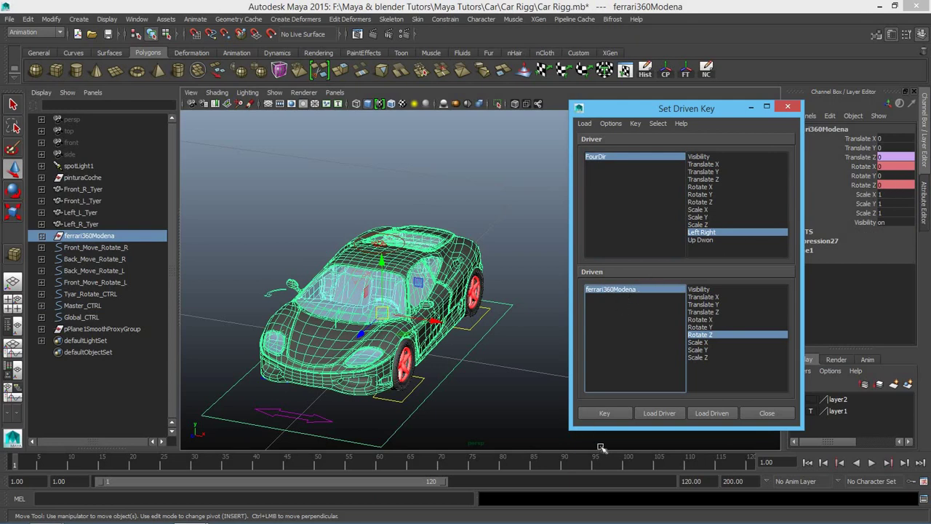
left_click(622, 157)
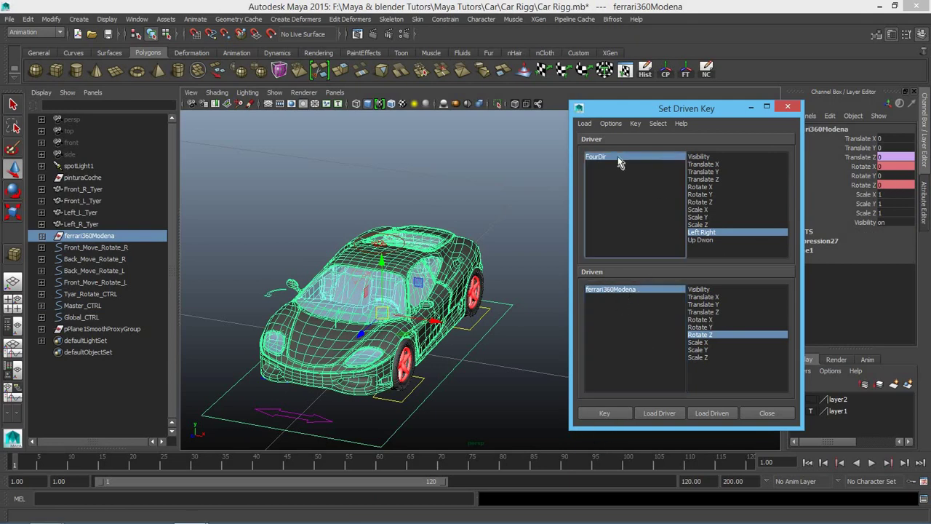
double_click(880, 241)
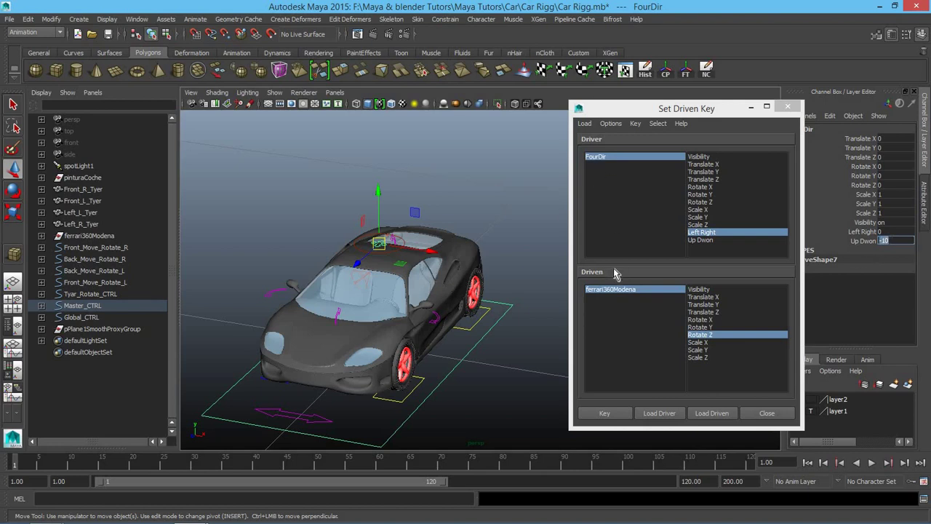
Step: Set the car body's Rotate Z to 2, then back to 0, and pick its Rotate X field
left_click(615, 290)
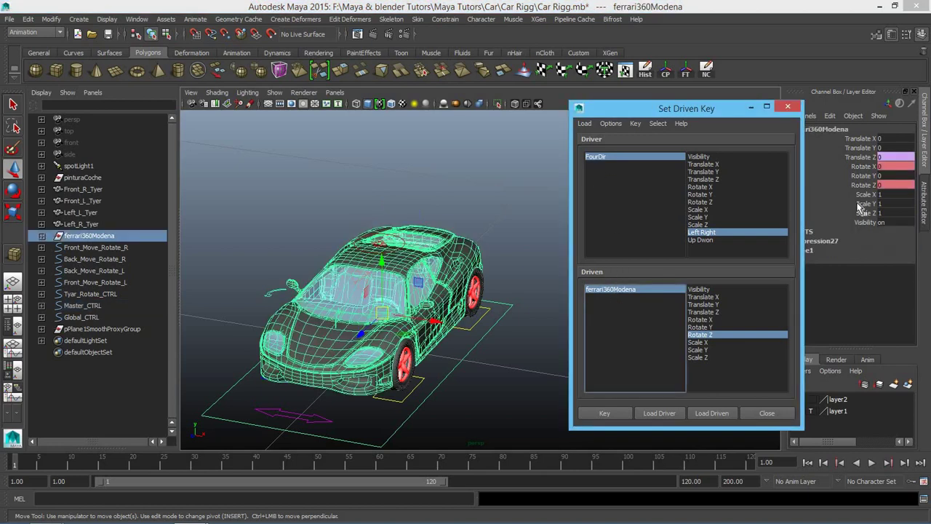
left_click(894, 185)
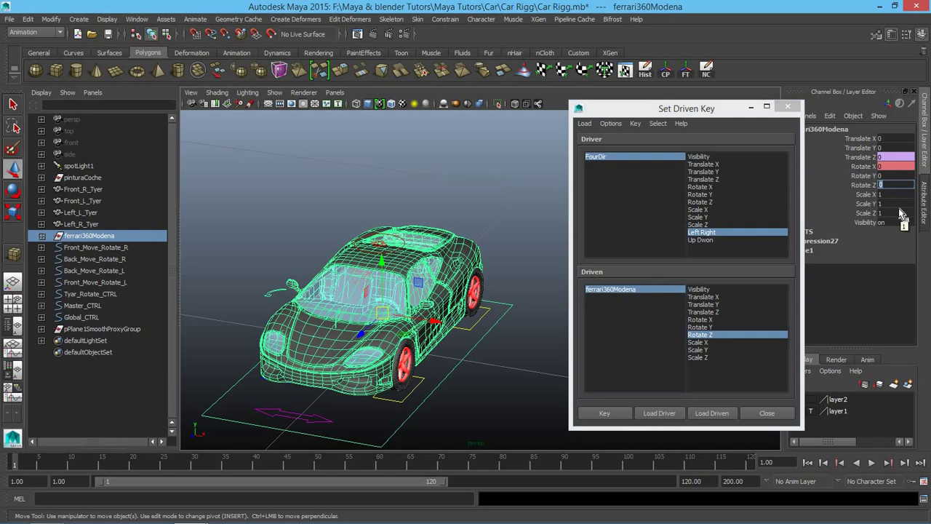
type("2")
key("Return")
left_click(884, 184)
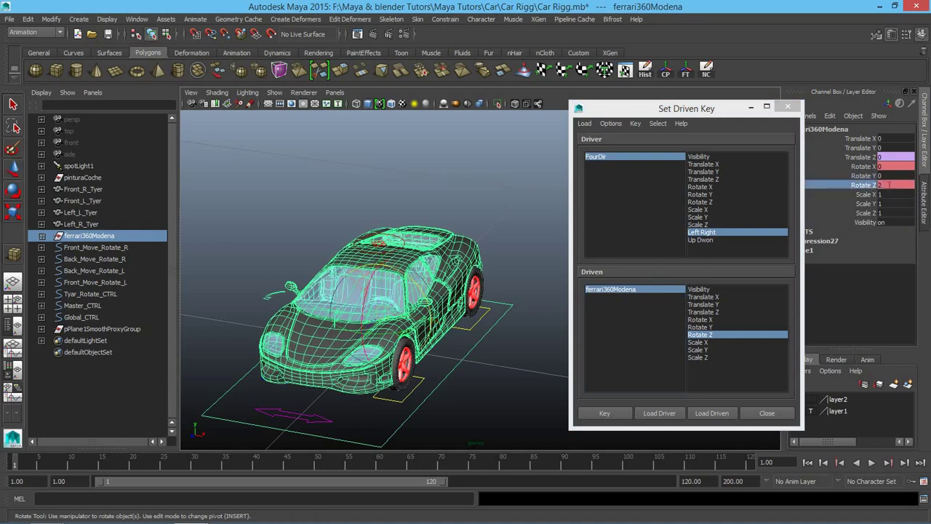
type("0")
key("Return")
key("e")
left_click(893, 166)
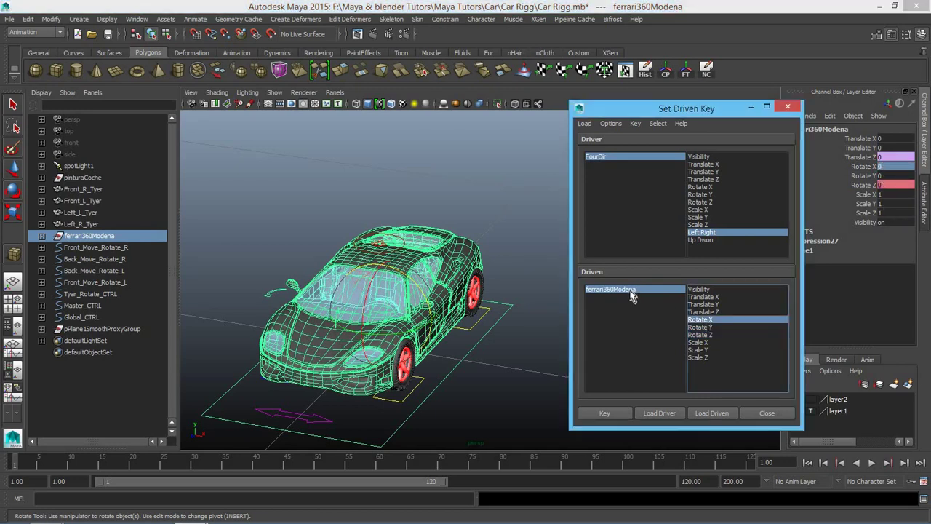
Step: Key the car body's Rotate X at 0 with FourDir's Up Dwon at 0
key("w")
left_click(637, 156)
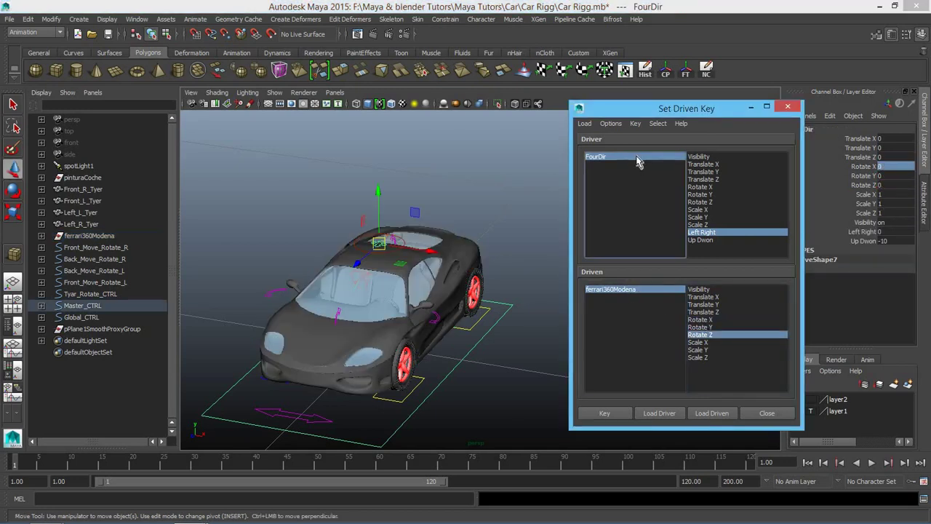
left_click(883, 240)
type("0")
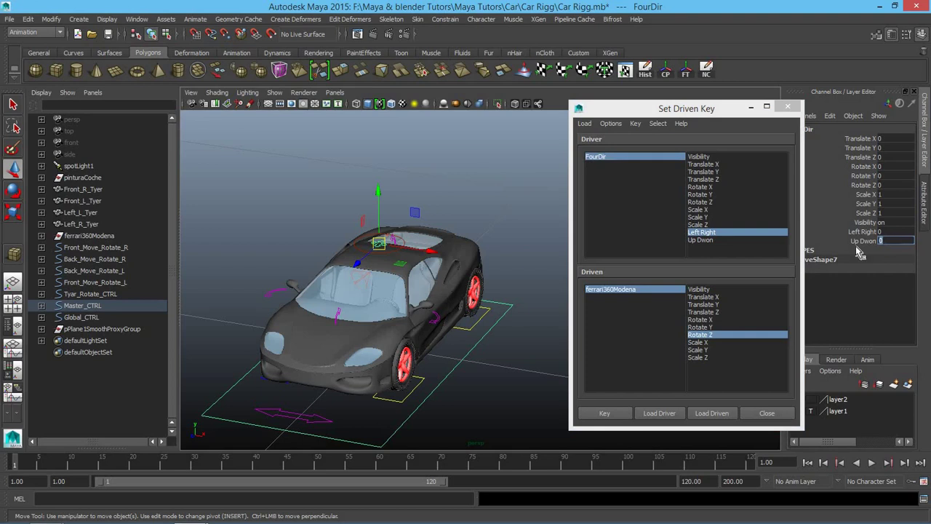
left_click(865, 241)
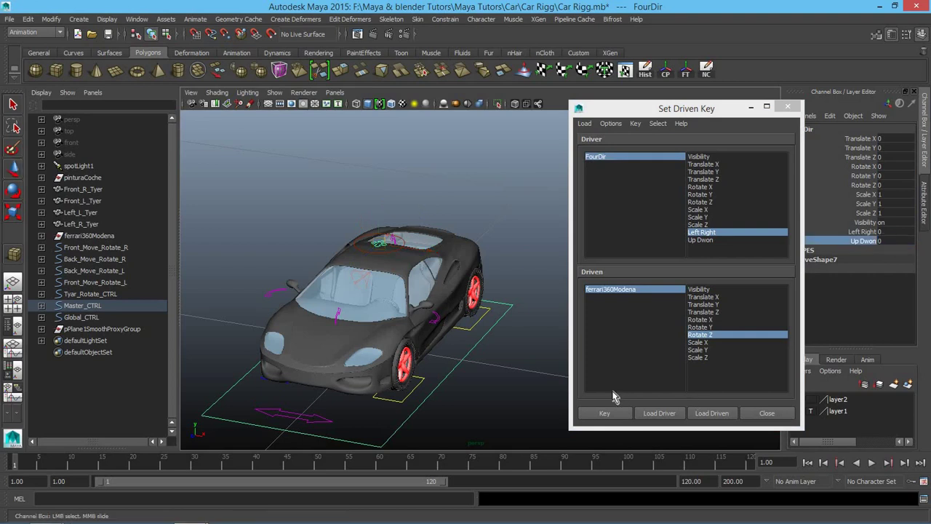
left_click(717, 320)
left_click(612, 416)
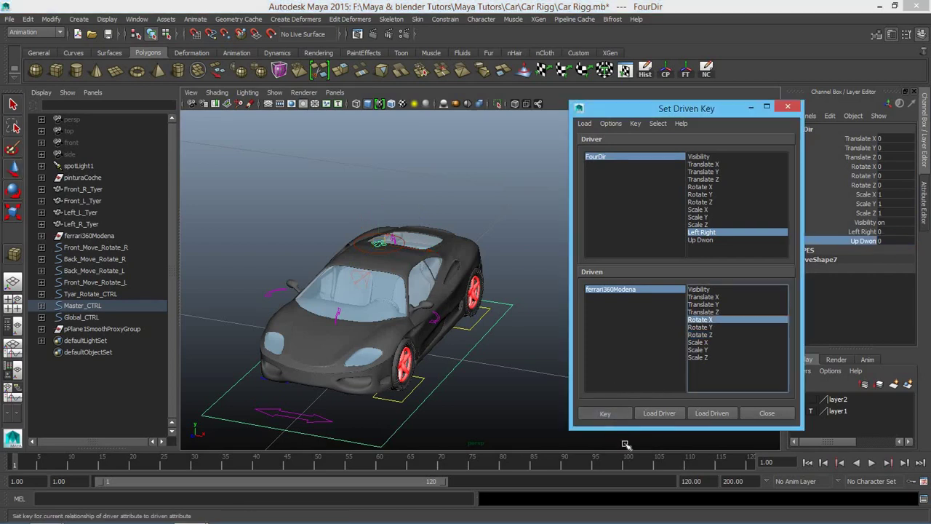
Step: Key the body's Rotate X at 2 with Up Dwon set to -10
left_click(614, 158)
left_click(879, 241)
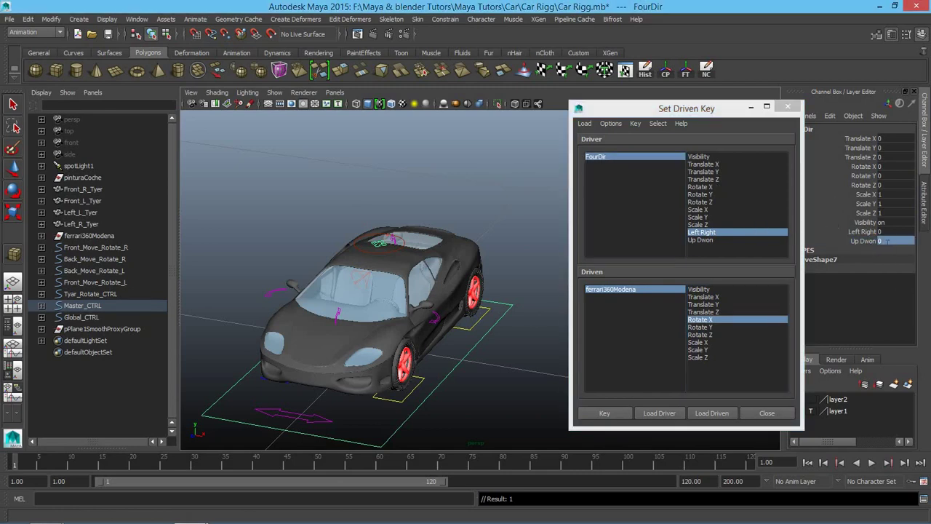
type("-10")
key("Return")
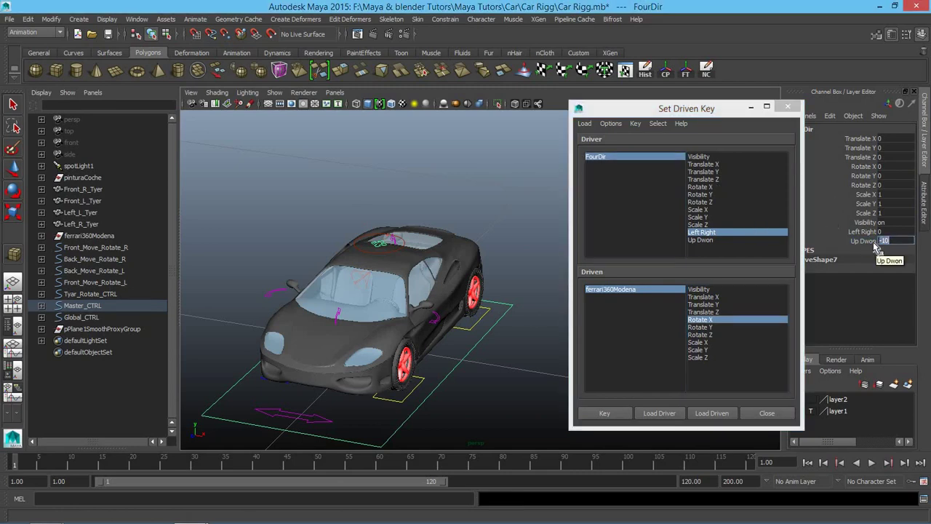
left_click(622, 290)
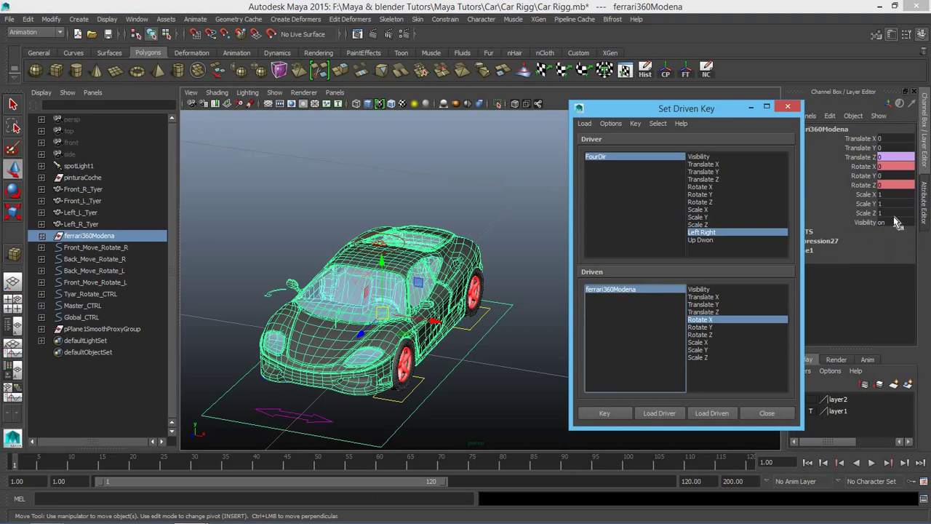
left_click(899, 167)
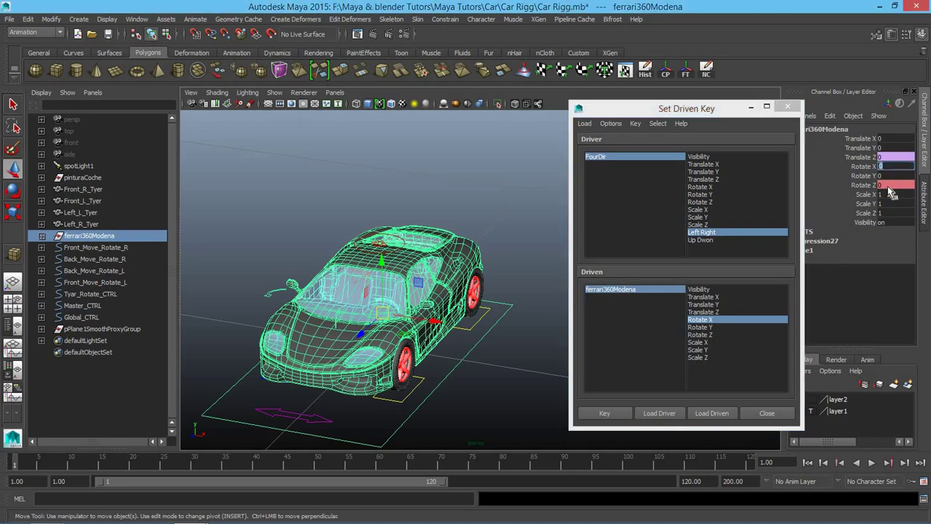
type("2")
key("Return")
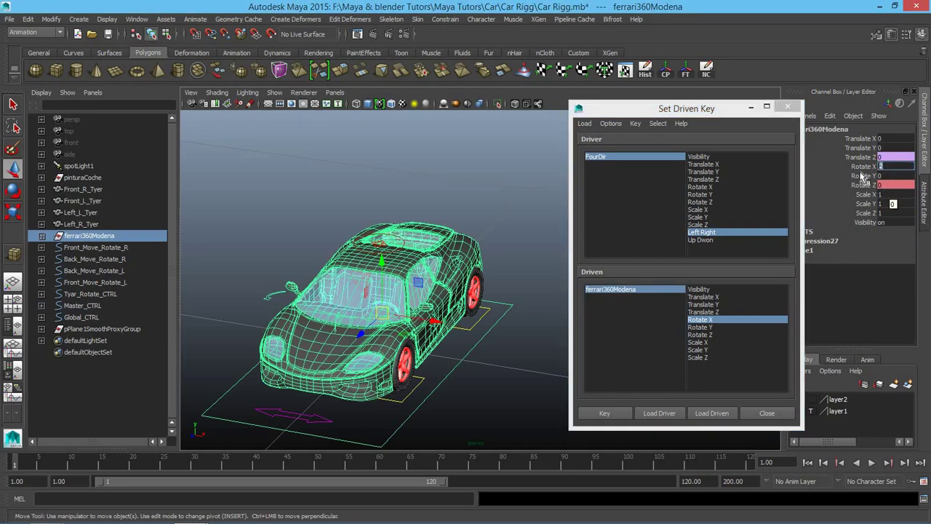
left_click(607, 416)
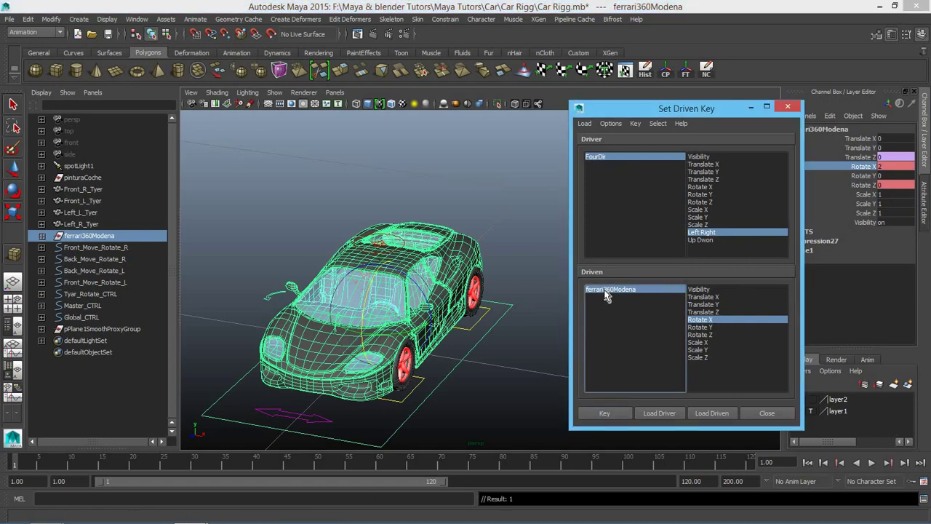
Step: Key the body's Rotate X at -2 with Up Dwon set to 10
left_click(611, 157)
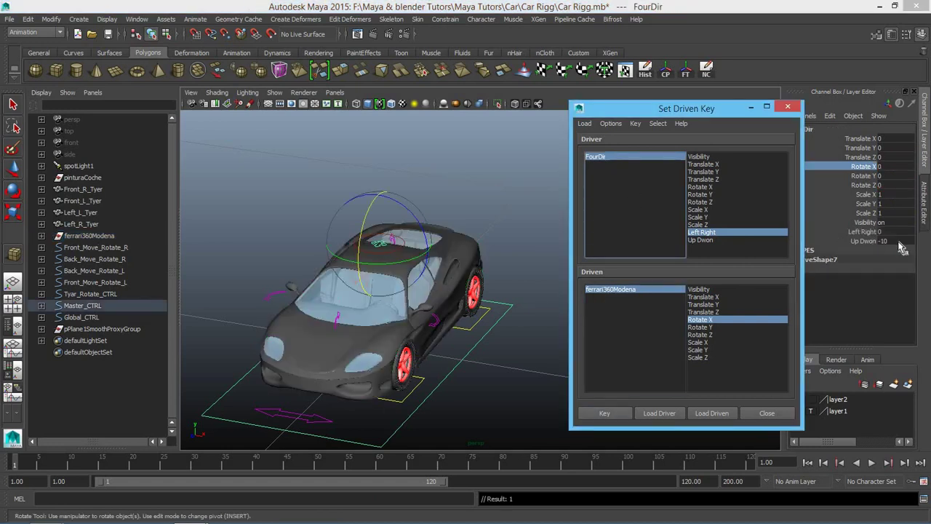
left_click(881, 241)
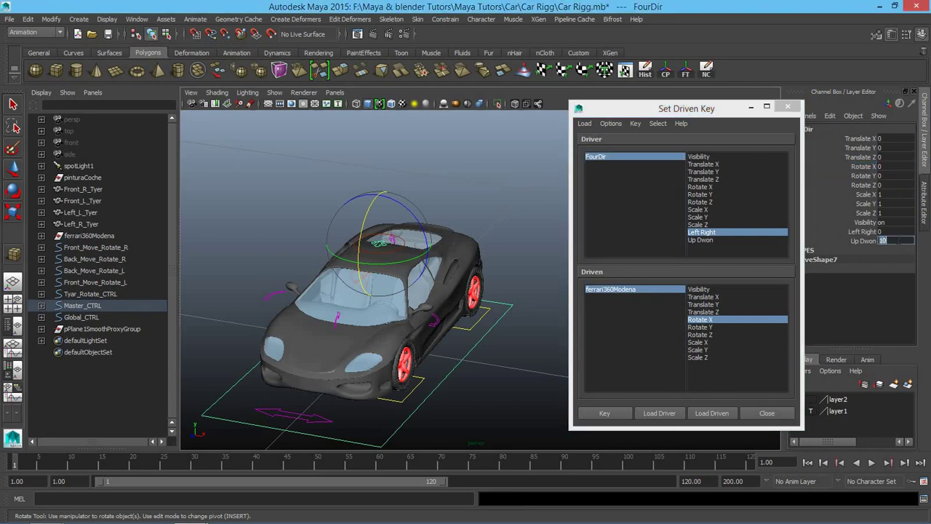
key("Return")
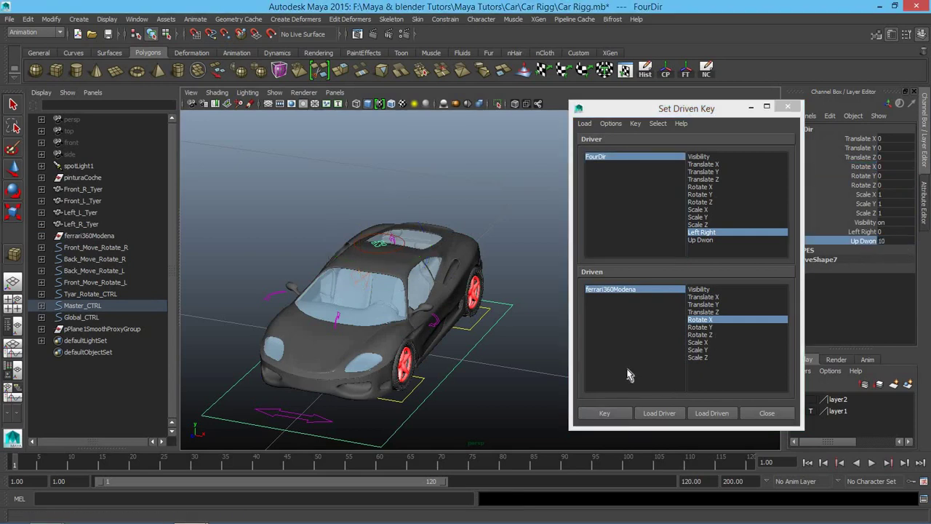
left_click(607, 291)
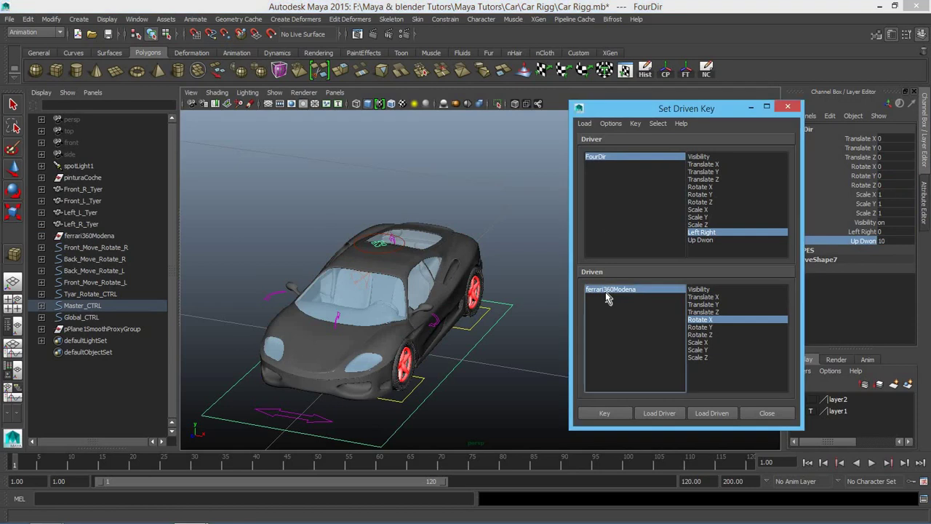
left_click(610, 291)
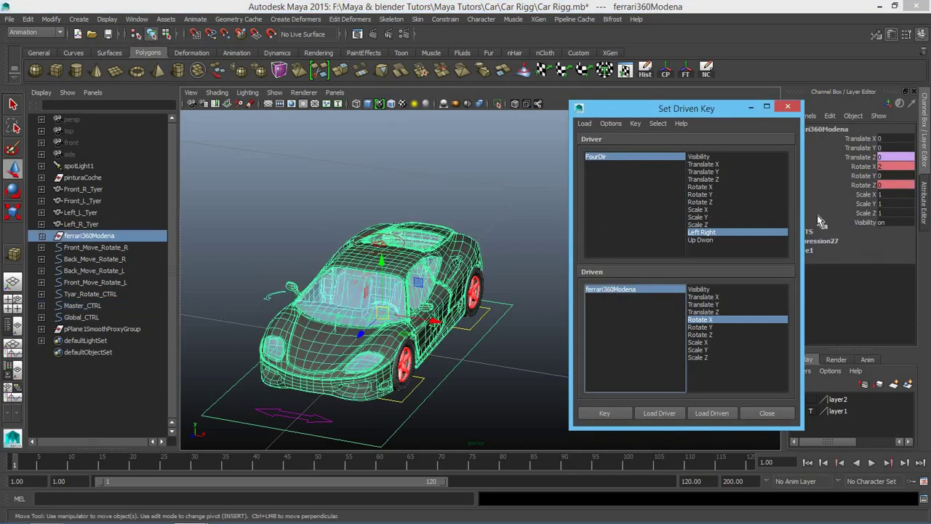
left_click(901, 166)
key("Return")
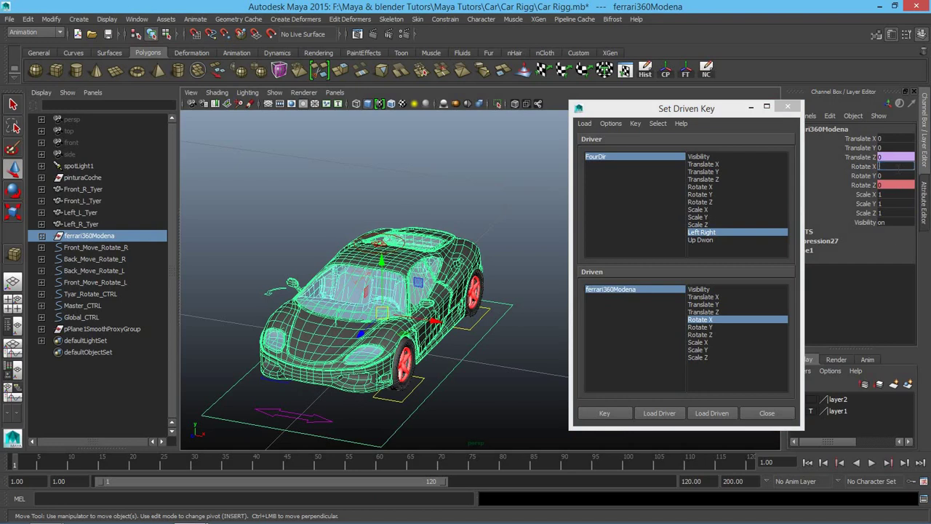
type("-2")
key("Return")
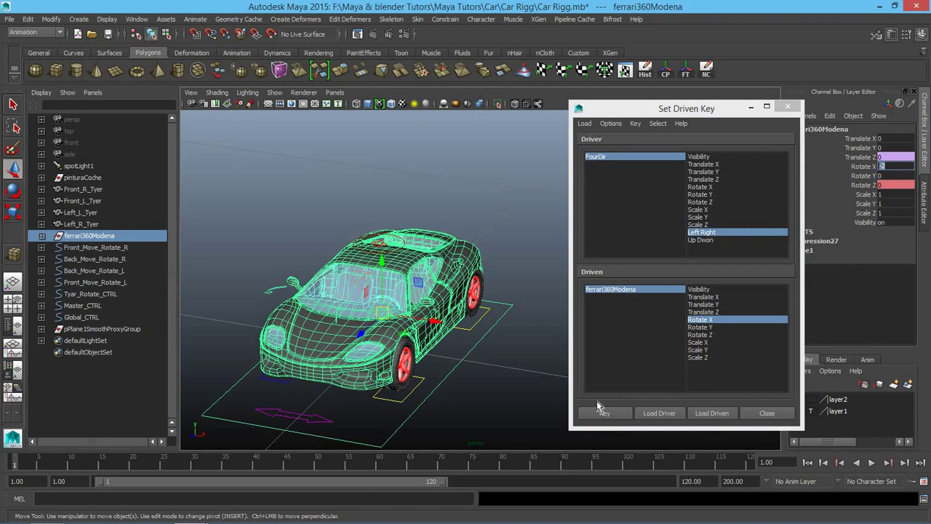
left_click(605, 420)
Step: Close Set Driven Key, select FourDir, sweep Up Dwon to check the body tilts, then undo
left_click(386, 245)
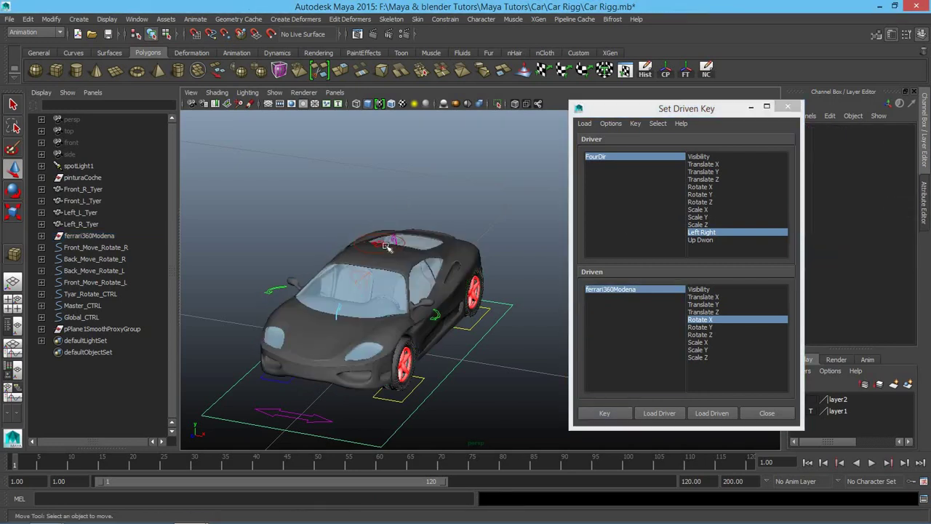
left_click(787, 107)
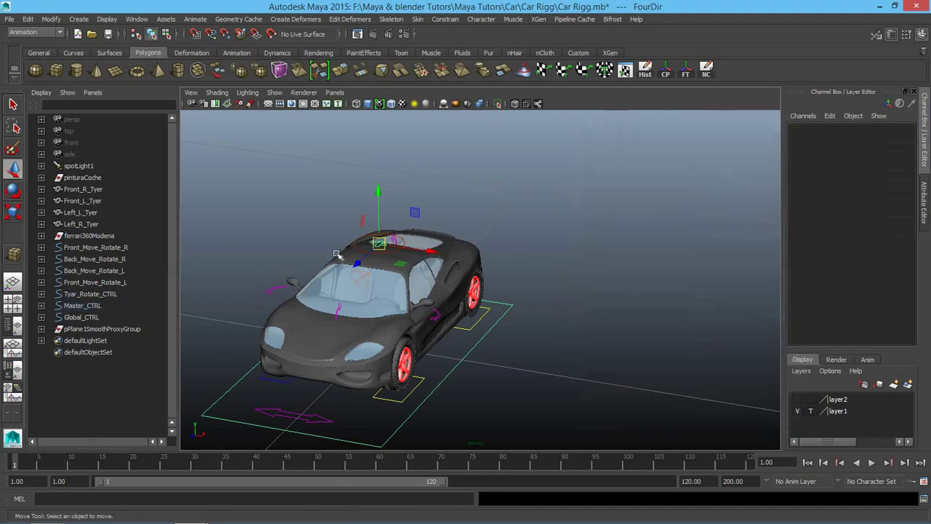
left_click(381, 247)
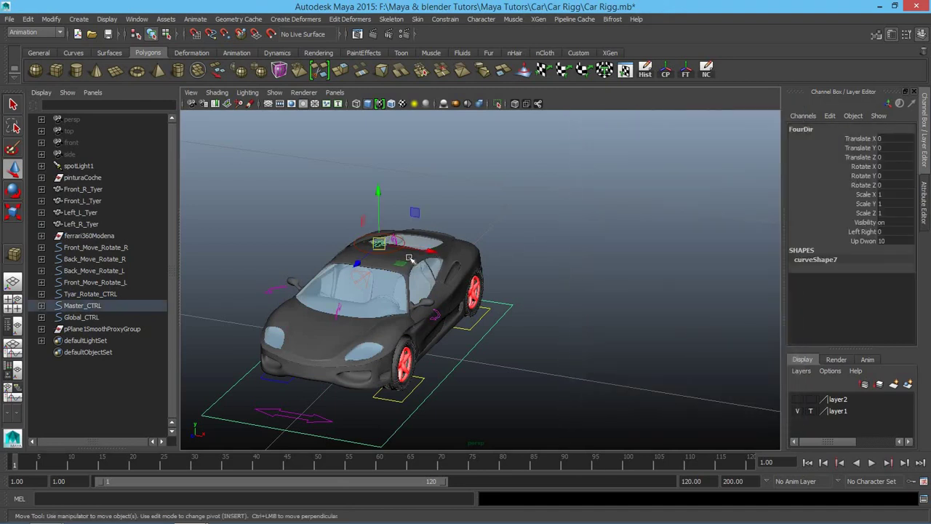
left_click(864, 241)
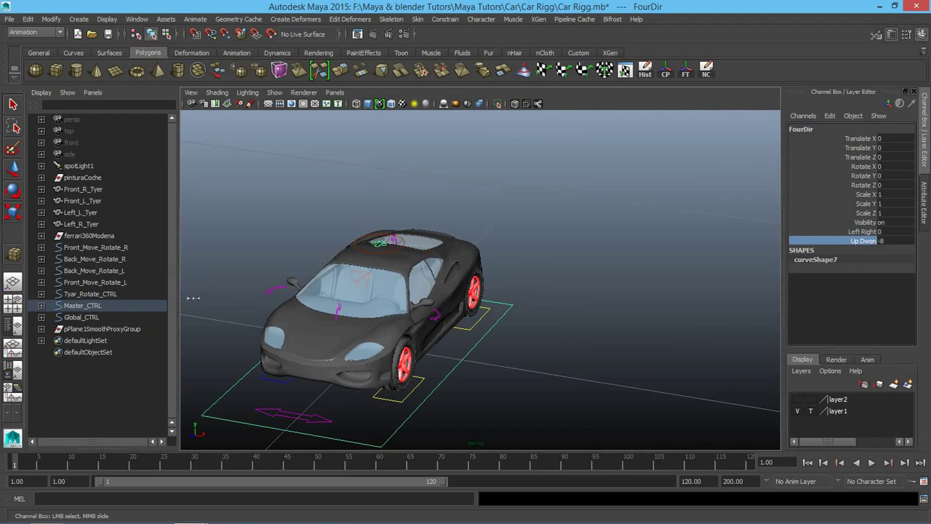
mouse_move(446, 250)
right_mouse_down("alt")
mouse_move(617, 285)
mouse_move(638, 274)
right_mouse_up("alt")
mouse_move(638, 274)
left_mouse_down("alt")
mouse_move(534, 309)
mouse_move(464, 286)
left_mouse_up("alt")
scroll(535, 309, "up", 3)
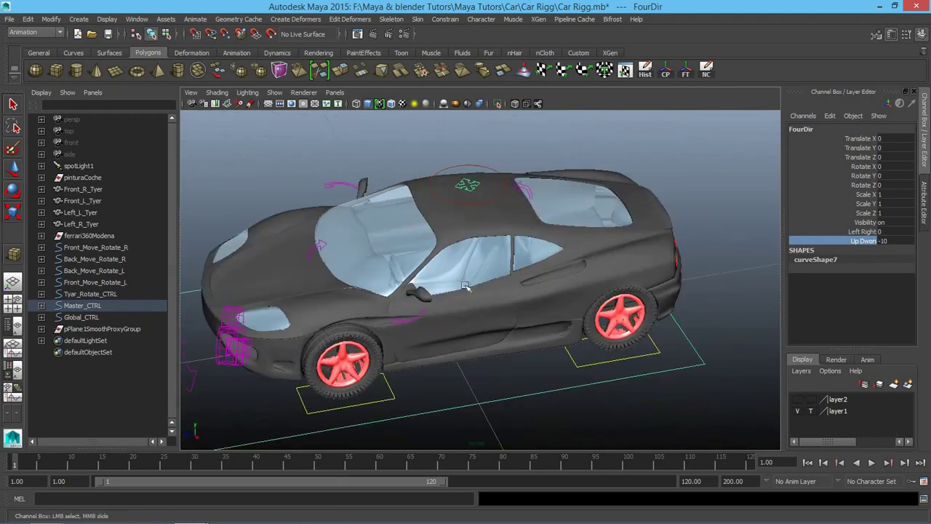
scroll(654, 299, "down", 5)
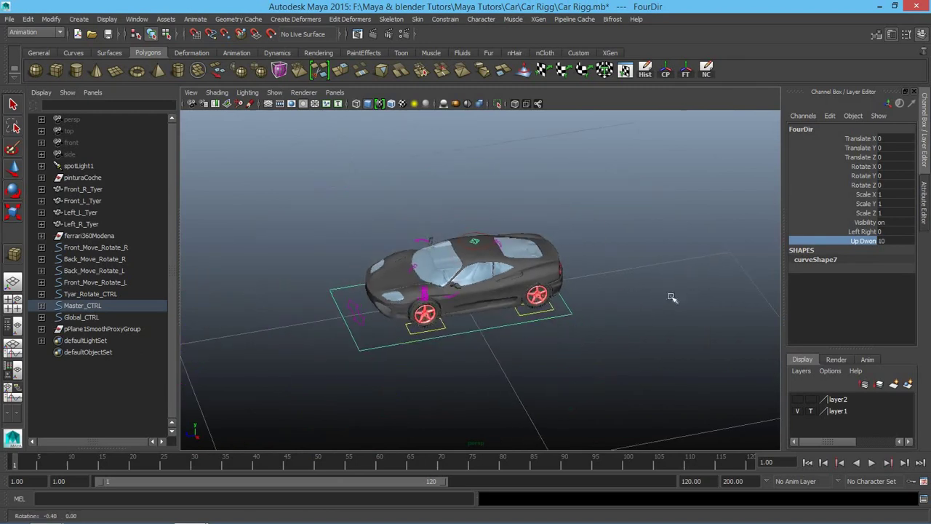
scroll(669, 298, "up", 5)
mouse_move(669, 297)
left_mouse_down("alt")
mouse_move(703, 283)
mouse_move(589, 304)
left_mouse_up("alt")
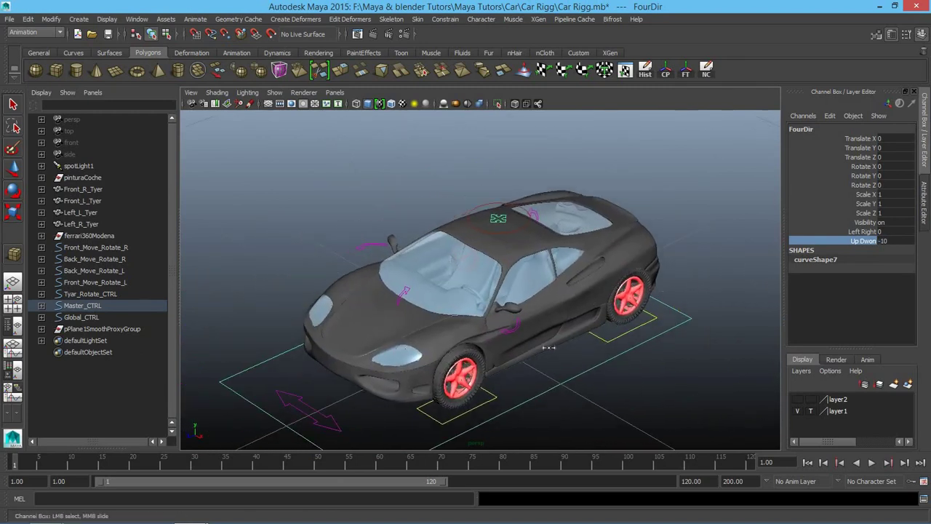
key("ctrl+z")
Step: Select ferrari360Modena in the Outliner and reopen Animate > Set Driven Key > Set
left_click(81, 223)
key("w")
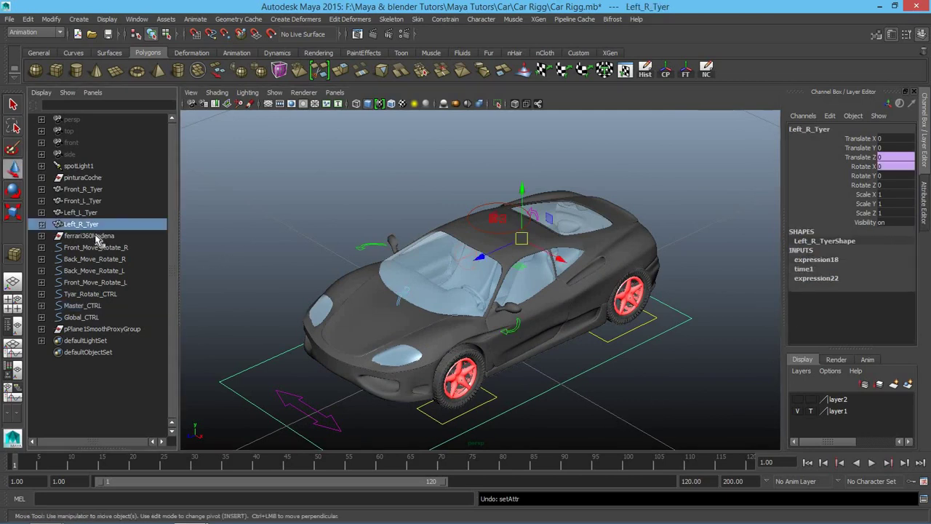
left_click(89, 235)
left_click(194, 19)
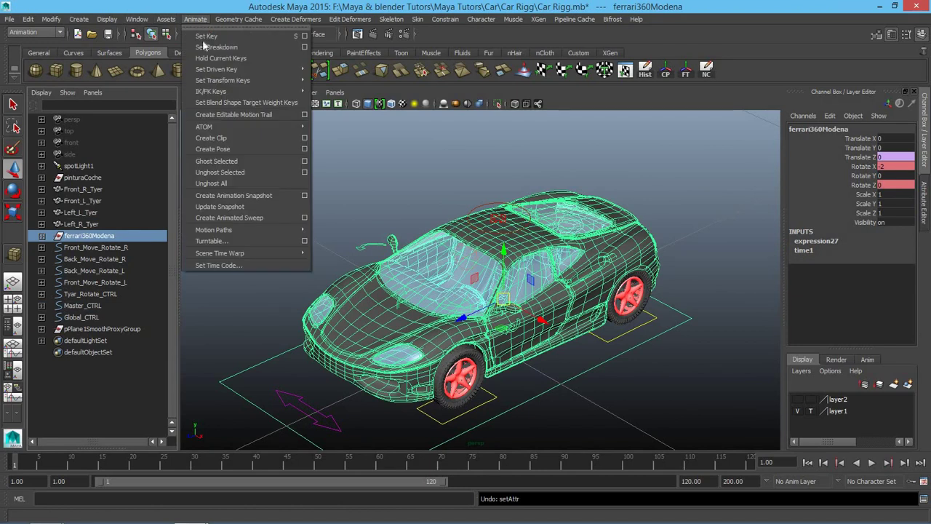
mouse_move(218, 69)
left_click(342, 76)
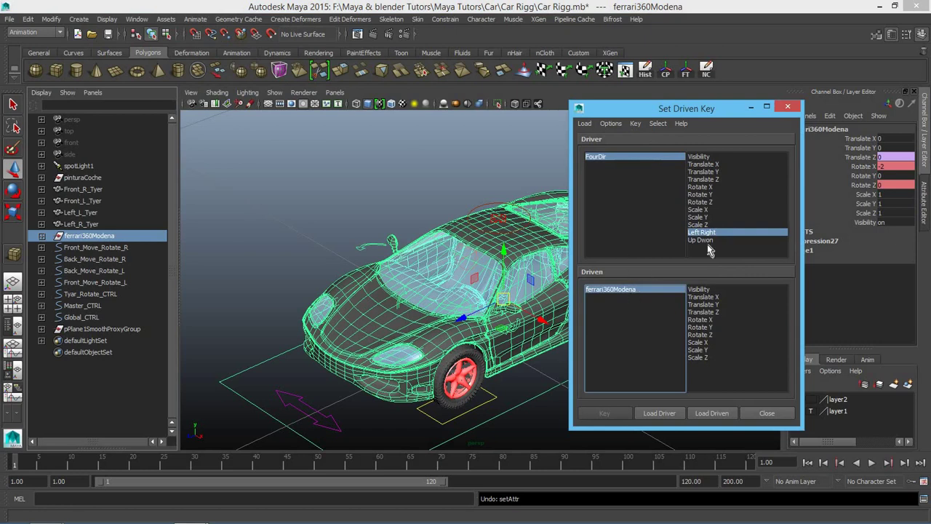
Step: Pick the car body's Rotate X channel and rotate the body about its X axis
left_click_drag(641, 109, 545, 295)
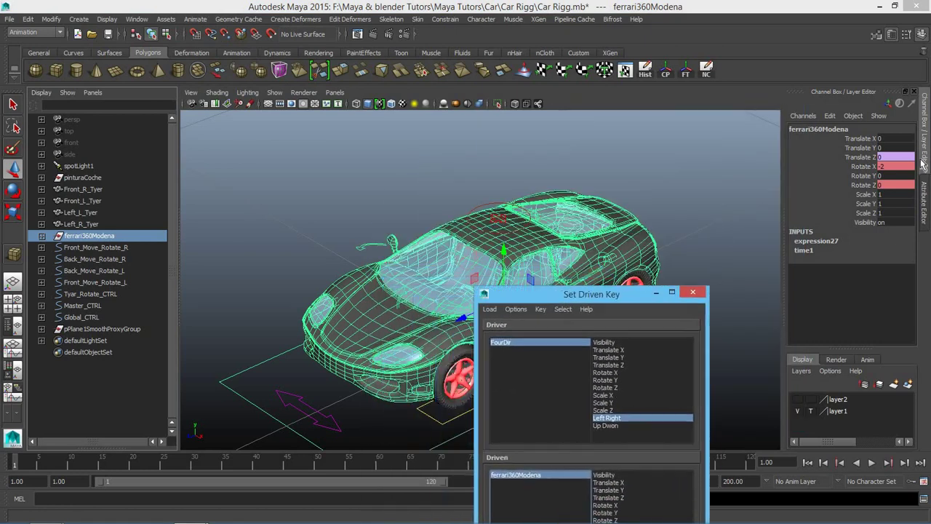
left_click(865, 167)
key("e")
mouse_move(575, 166)
middle_mouse_down()
mouse_move(535, 208)
mouse_move(593, 309)
middle_mouse_up()
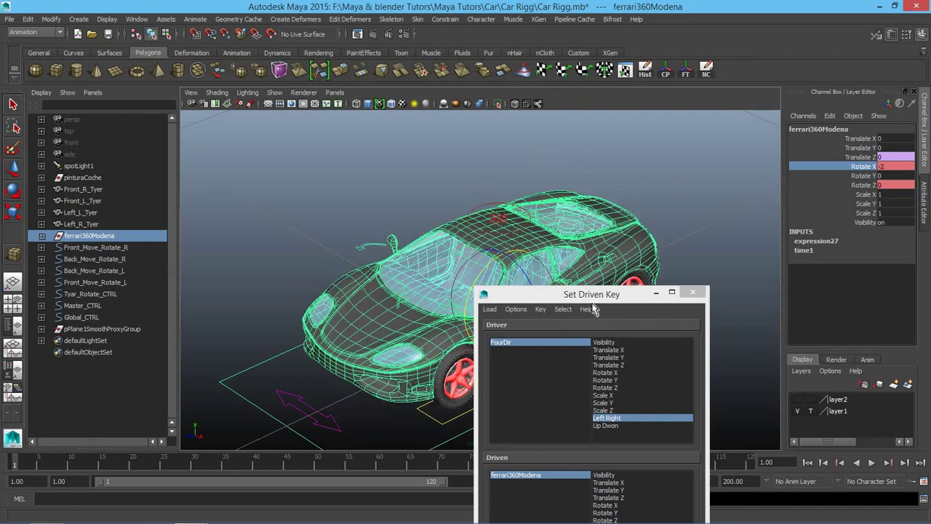
left_click_drag(582, 294, 671, 129)
scroll(437, 291, "up", 3)
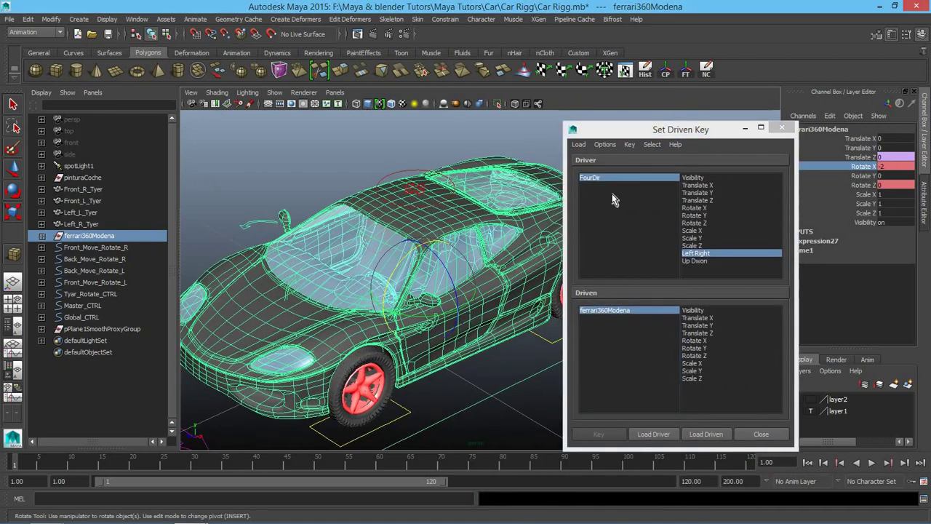
Step: Load FourDir as driver and ferrari360Modena as driven, then key Rotate X 0 against Left Right
left_click(611, 179)
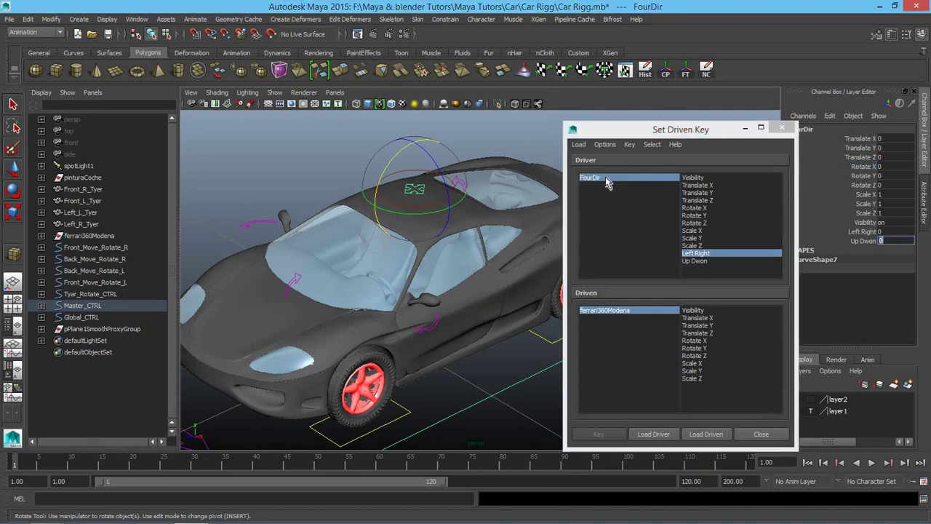
key("w")
left_click(611, 311)
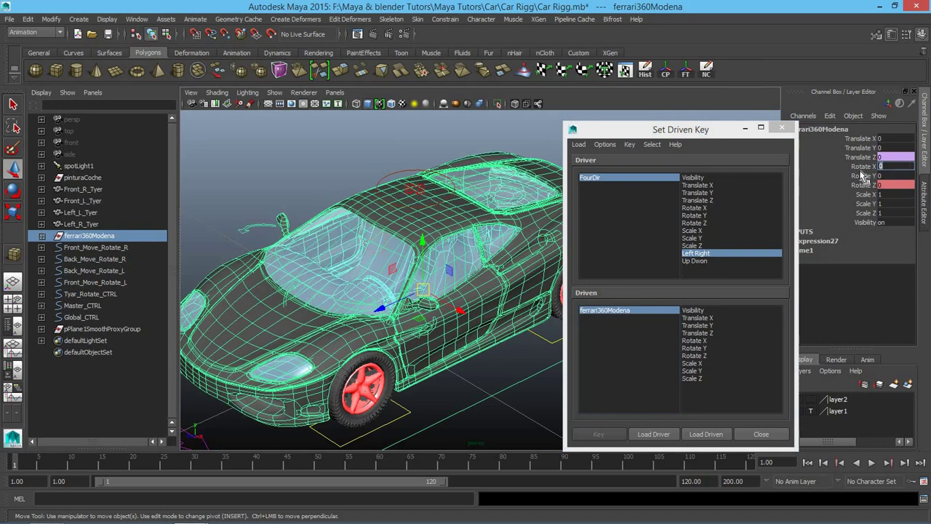
key("Return")
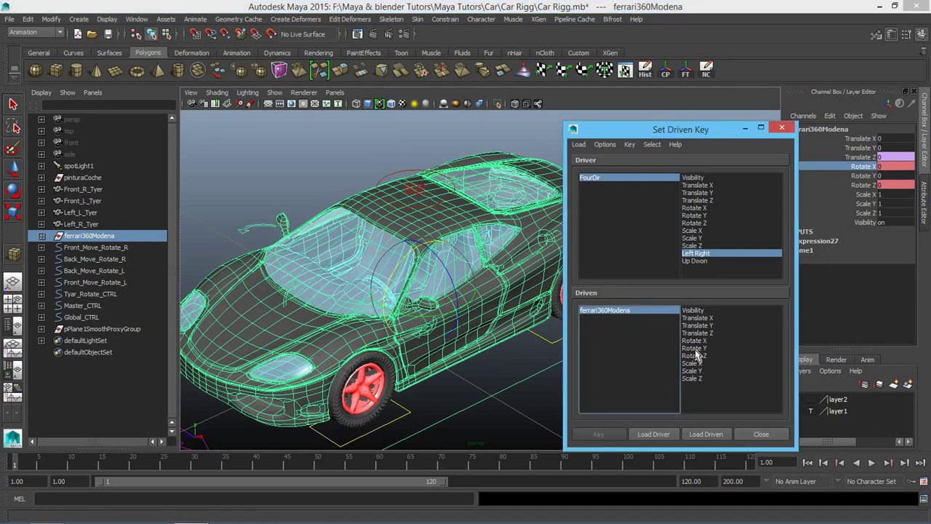
left_click(706, 340)
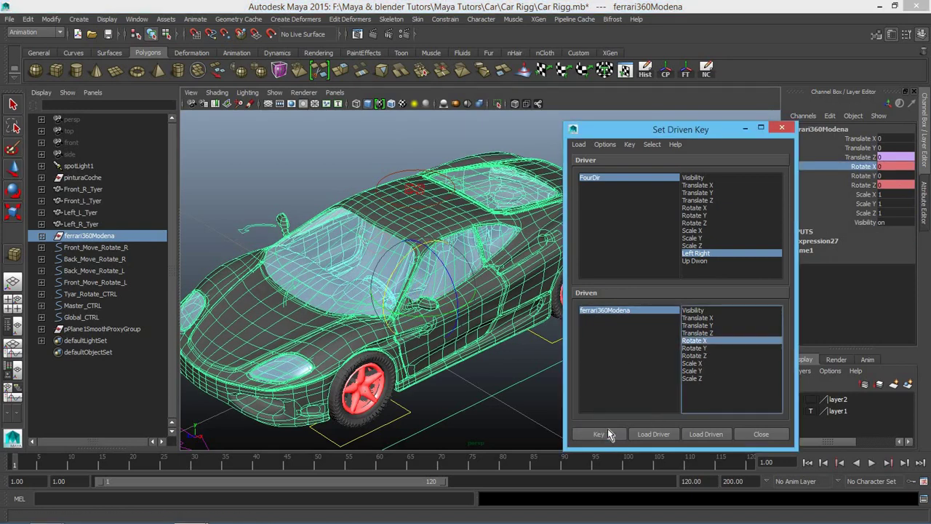
left_click(601, 435)
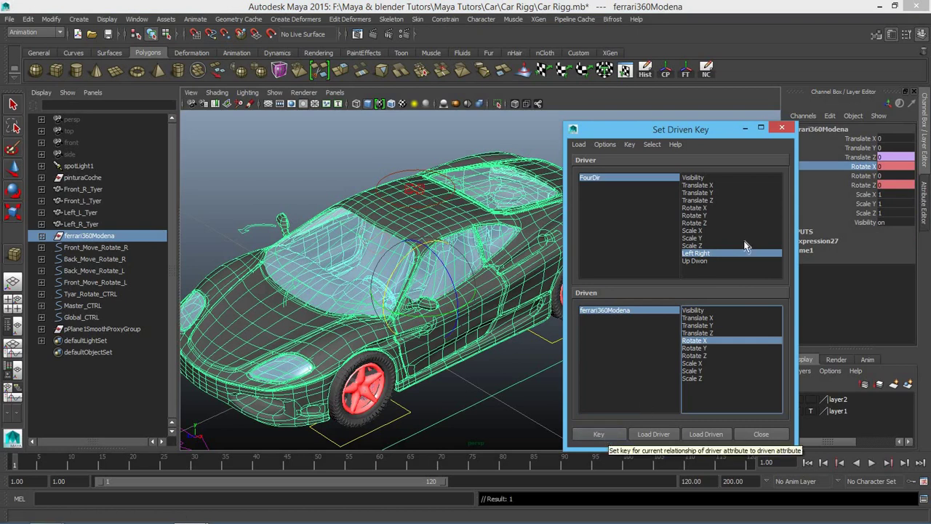
Step: Key the body's Rotate X against Up Dwon at rest, breaking the extra connection and rekeying
left_click(704, 261)
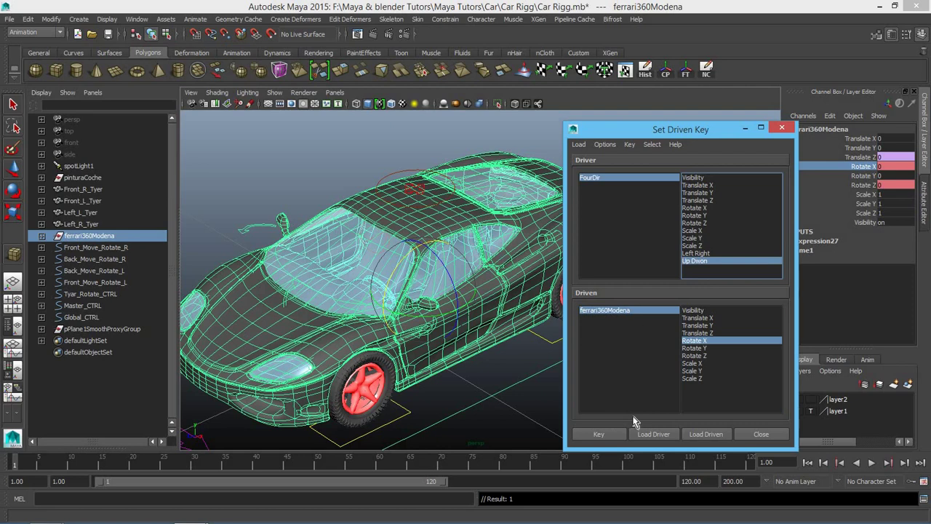
left_click(601, 434)
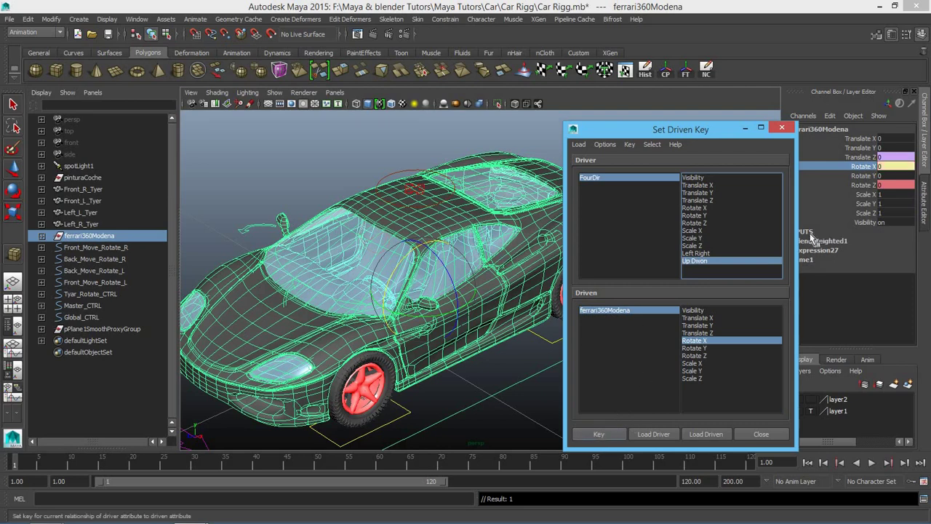
right_click(866, 170)
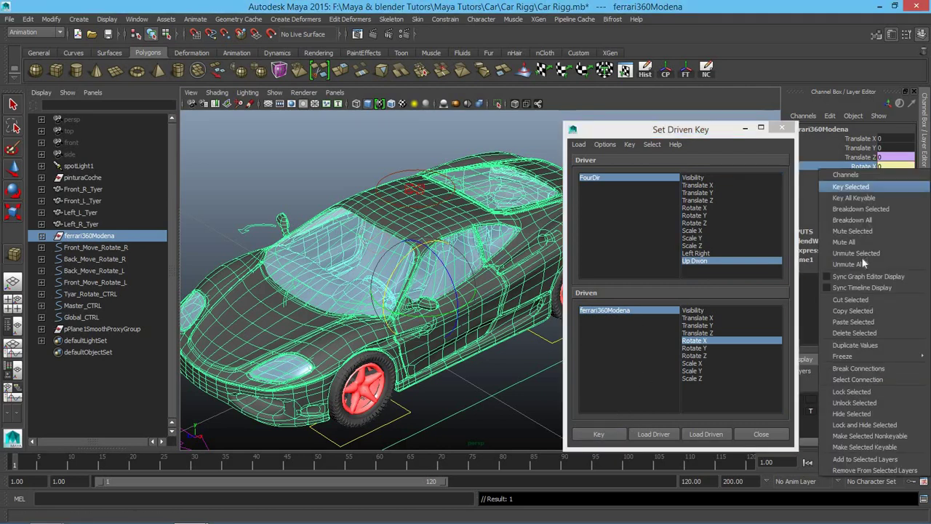
left_click(860, 368)
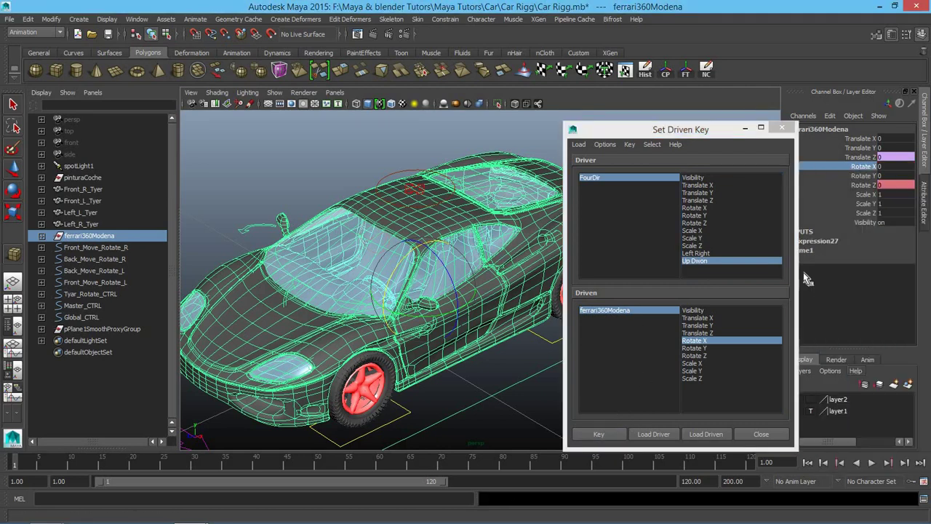
left_click(600, 434)
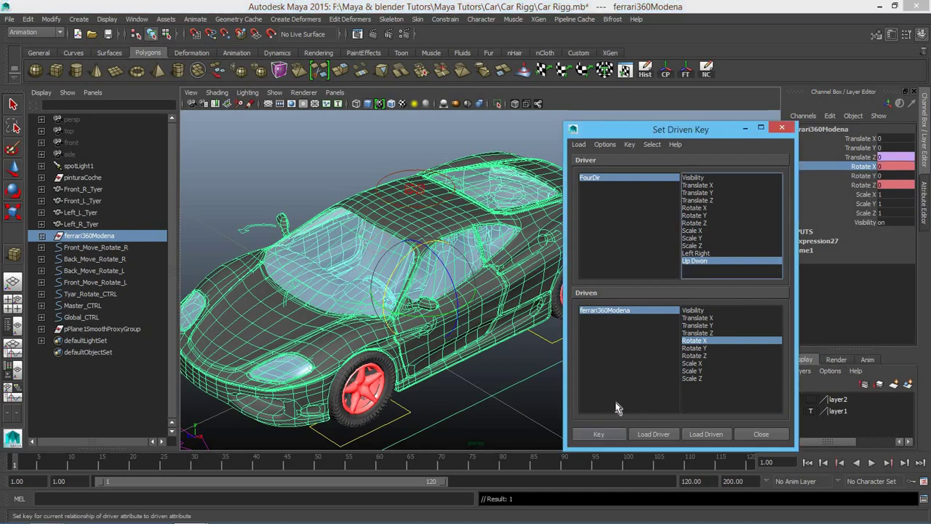
Step: Set FourDir's Up Dwon to -10 and key the body's Rotate X at 2
left_click(611, 177)
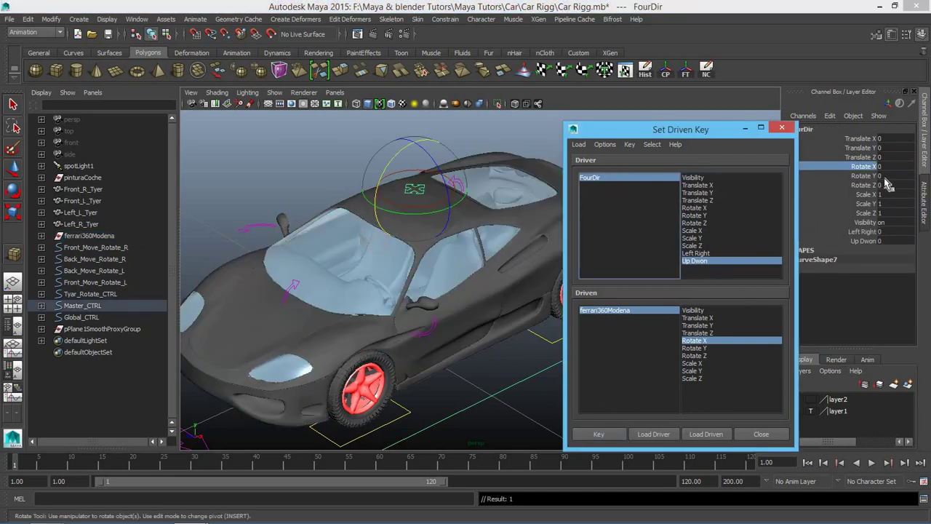
double_click(895, 241)
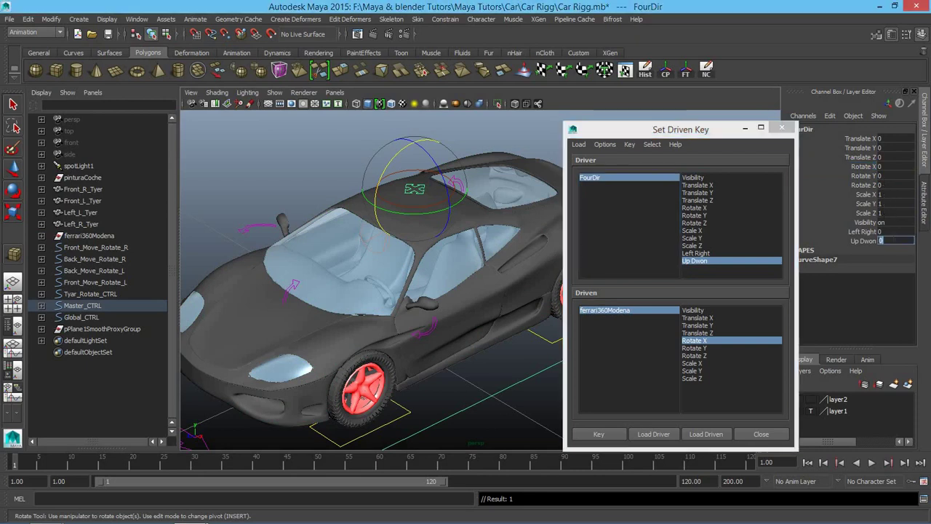
type("-10")
key("Return")
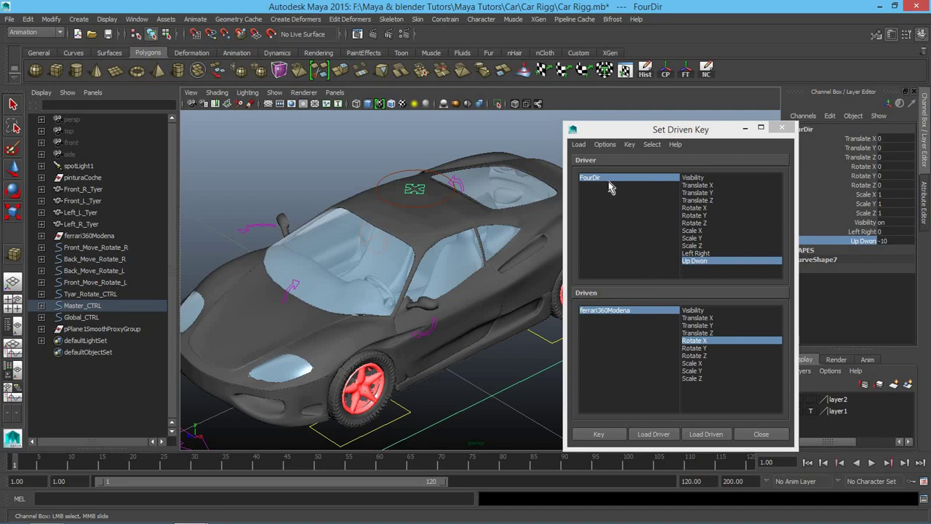
left_click(611, 314)
left_click(615, 311)
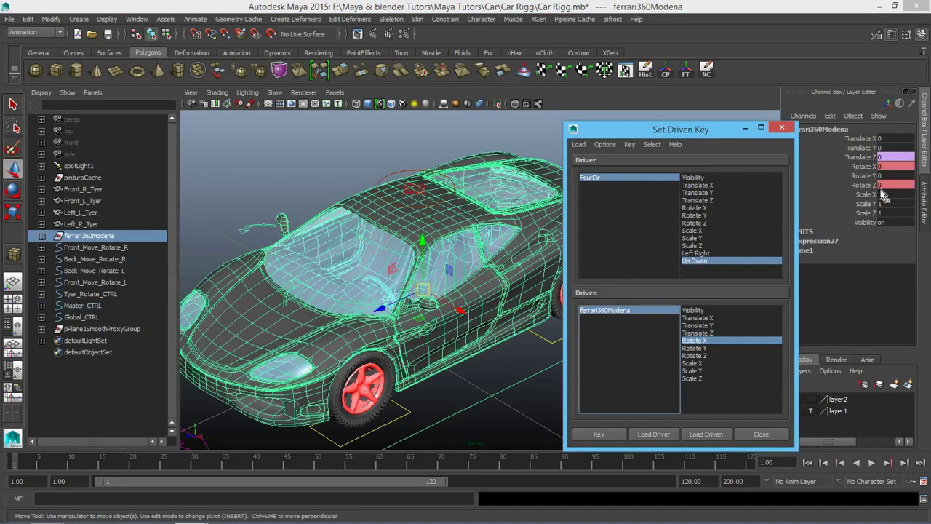
left_click(892, 166)
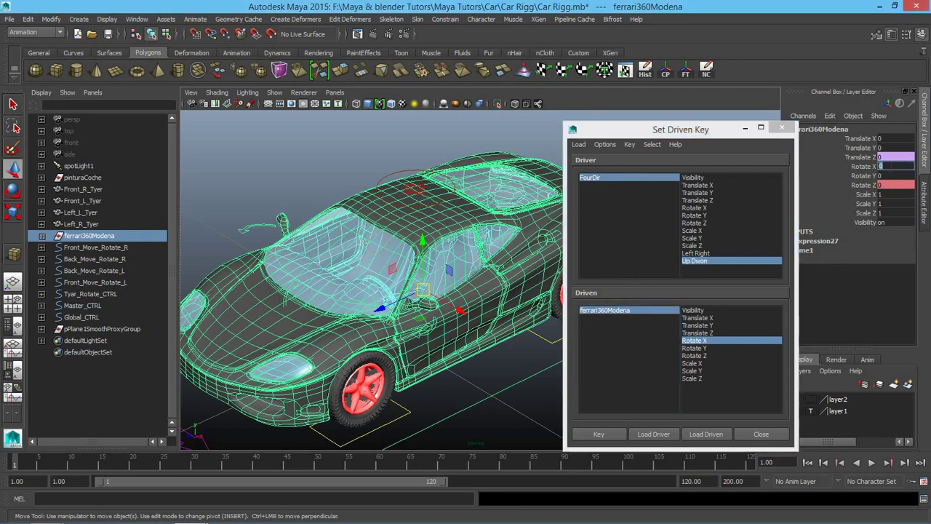
type("2")
key("Return")
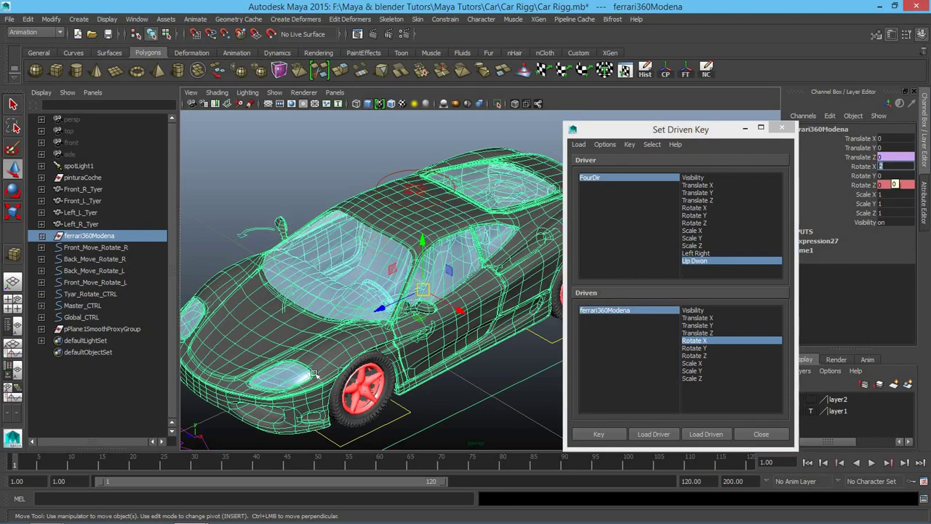
left_click(598, 434)
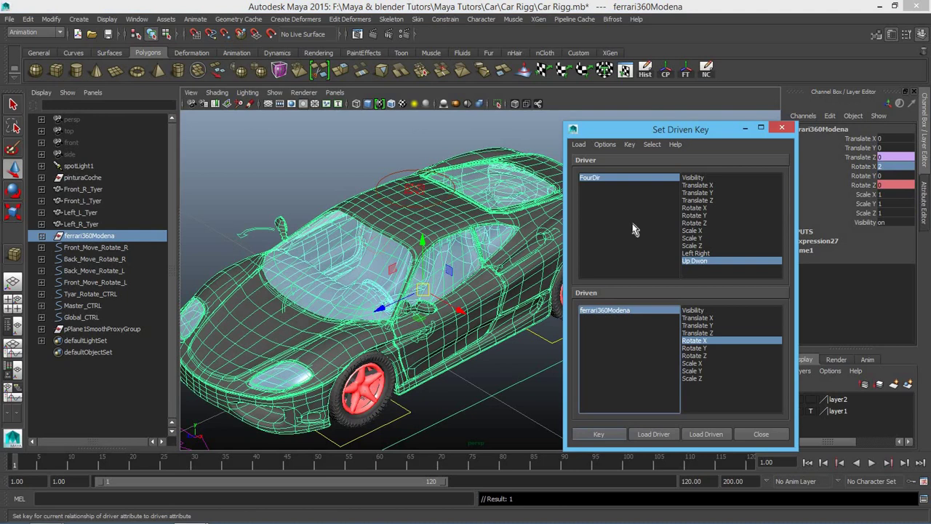
left_click(611, 179)
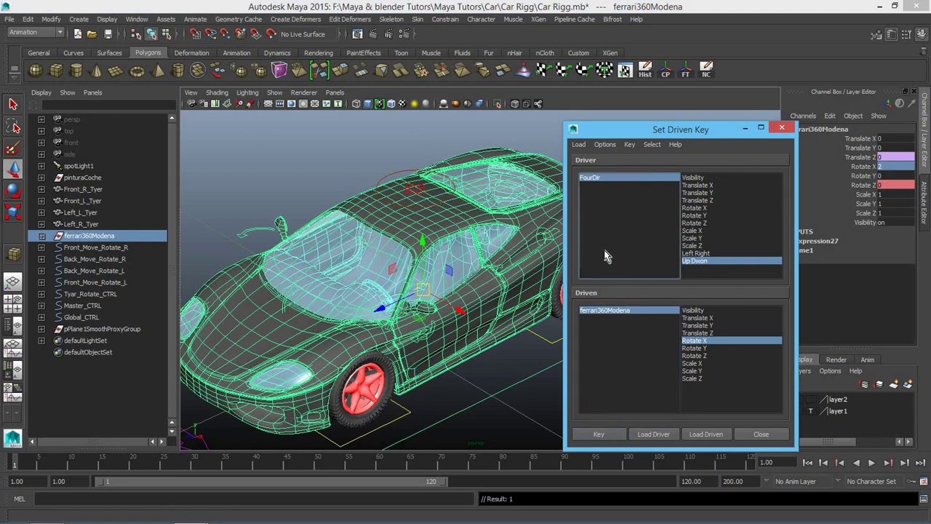
Step: Key the body's Rotate X at -2 with Up Dwon 10, then sweep Up Dwon to test
left_click(604, 179)
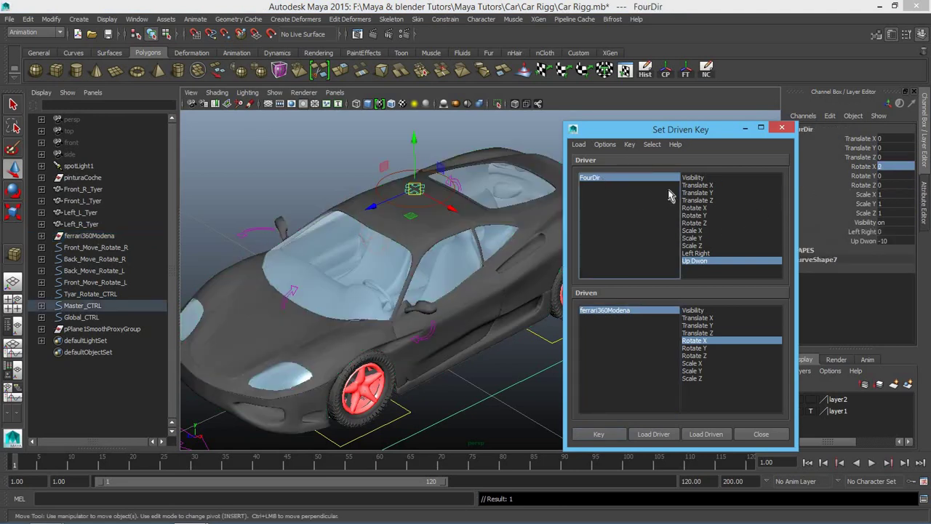
double_click(891, 240)
type("0")
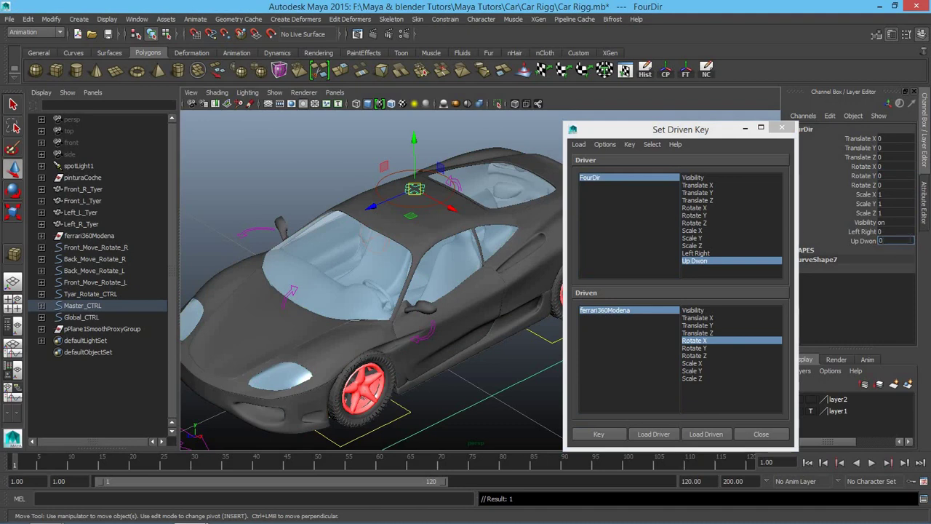
key("Return")
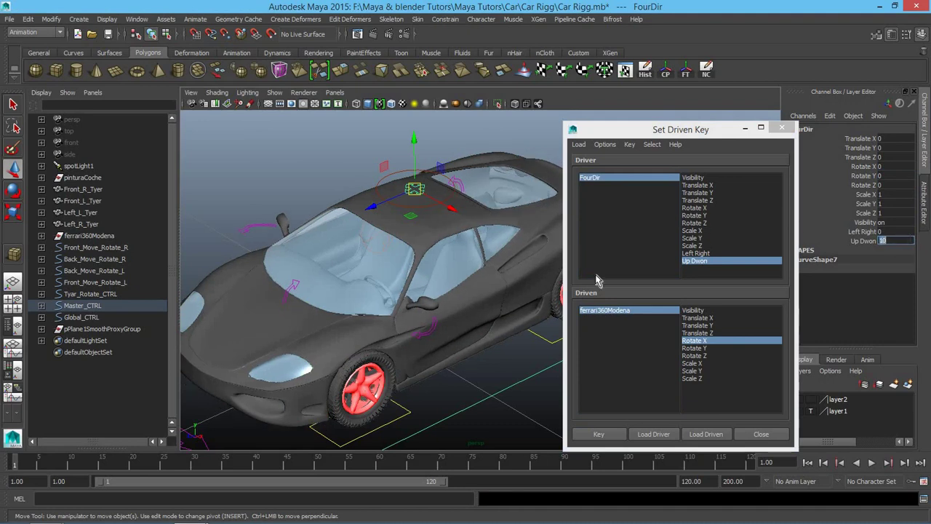
left_click(626, 311)
type("-2")
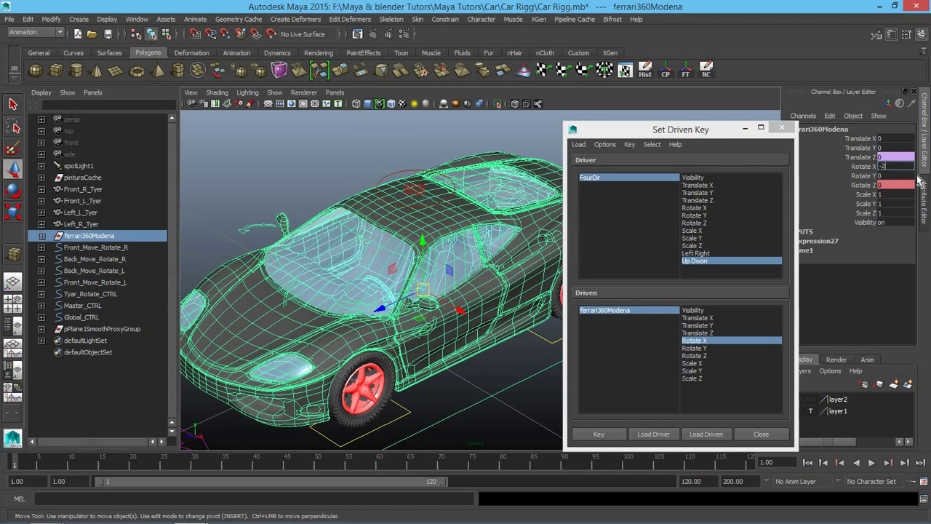
key("Return")
left_click(599, 434)
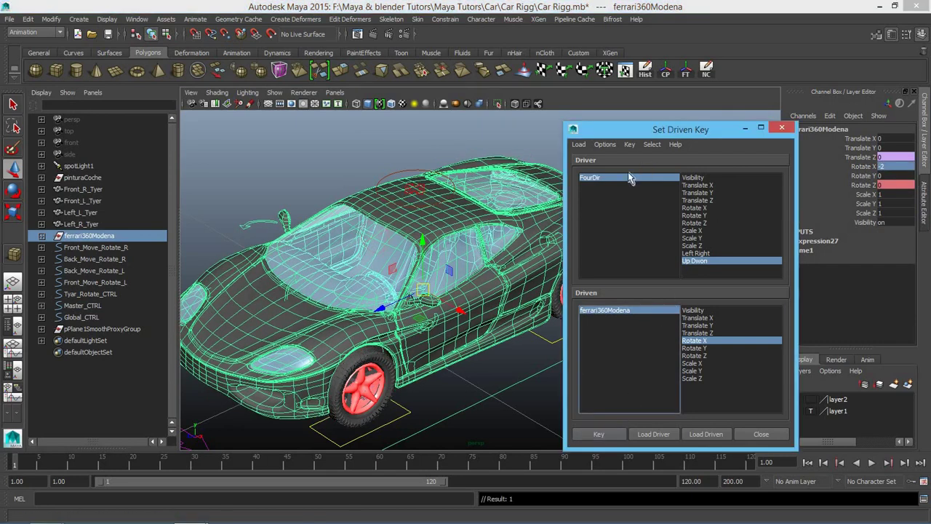
left_click(619, 179)
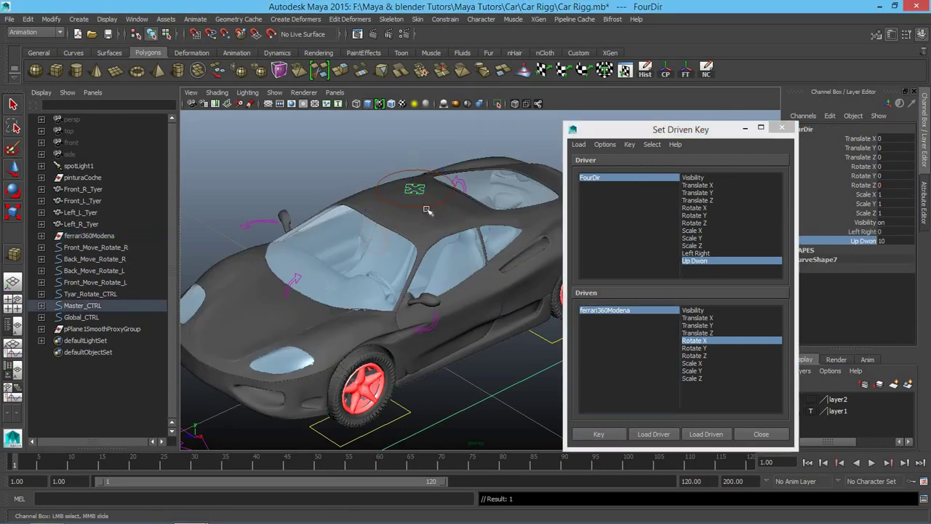
mouse_move(427, 210)
middle_mouse_down()
mouse_move(413, 252)
mouse_move(451, 243)
middle_mouse_up()
Step: Return Up Dwon to 10 and slide Left Right to rock the car body sideways
left_click_drag(862, 222, 855, 235)
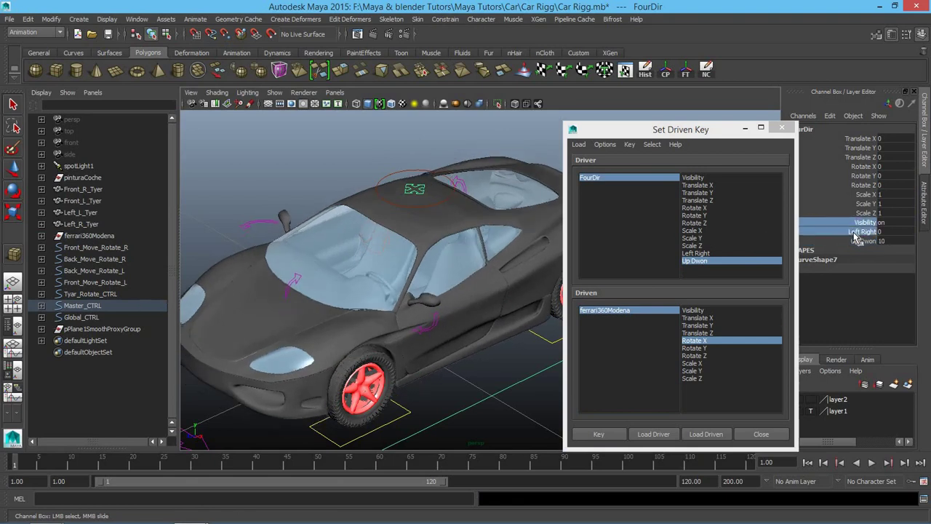
left_click(857, 232)
middle_click_drag(551, 224, 279, 232)
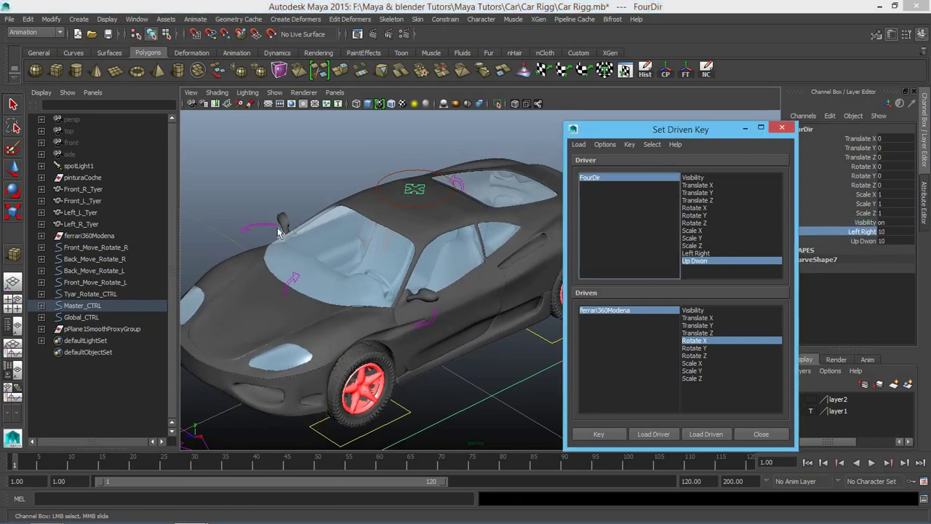
middle_click(493, 179)
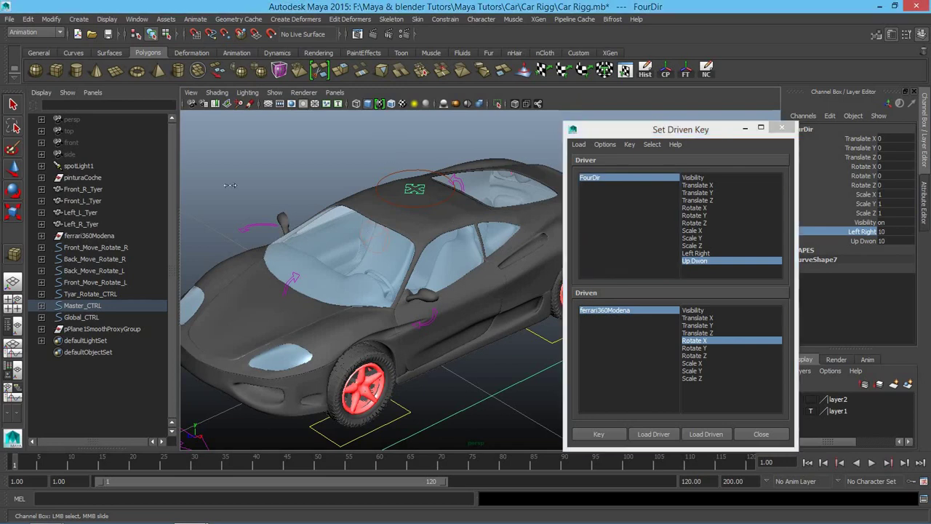
middle_click_drag(230, 185, 662, 212)
Step: Close the Set Driven Key window, select FourDir on the roof and open the Channel Box Edit menu
left_click(782, 128)
scroll(486, 236, "down", 5)
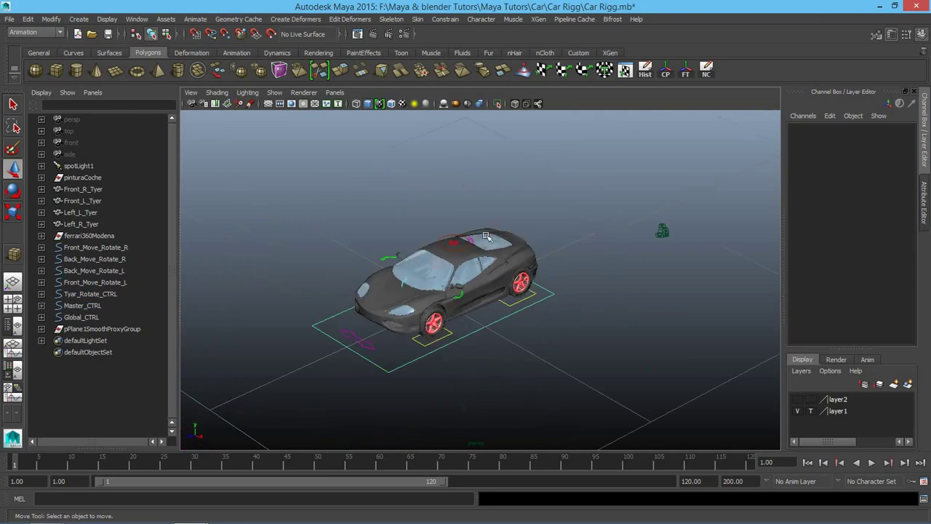
scroll(486, 236, "up", 5)
scroll(484, 241, "down", 5)
scroll(480, 243, "up", 4)
scroll(471, 251, "up", 3)
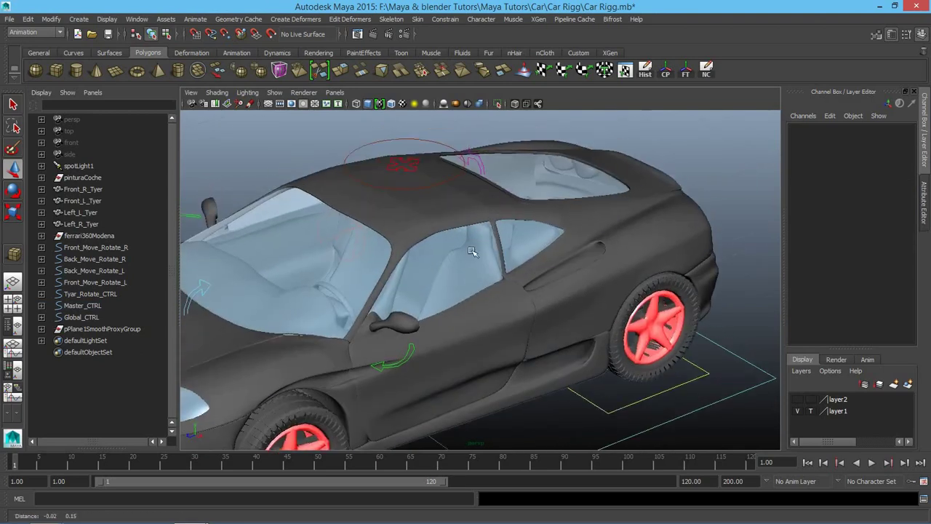
middle_click_drag(471, 251, 449, 218, "alt")
left_click(401, 201)
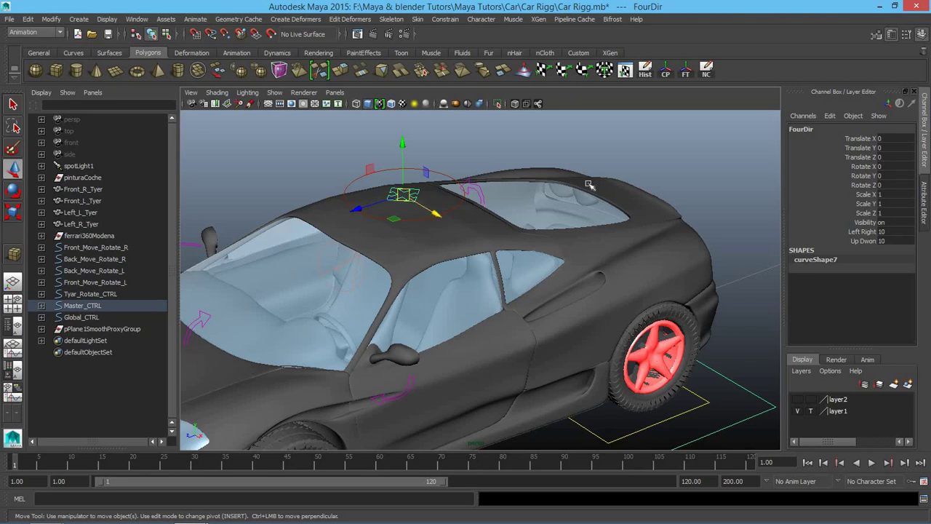
left_click(830, 117)
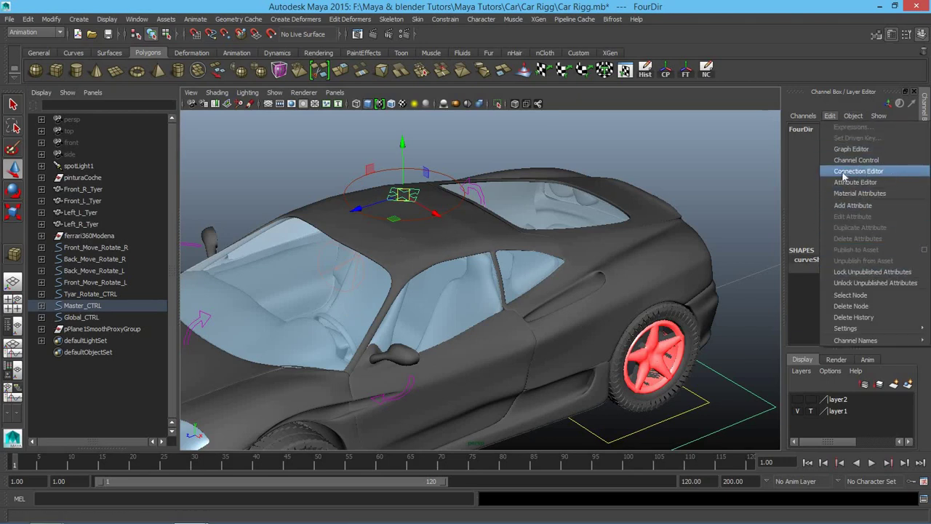
Step: Open the Connection Editor with FourDir loaded as both outputs and inputs
left_click(873, 174)
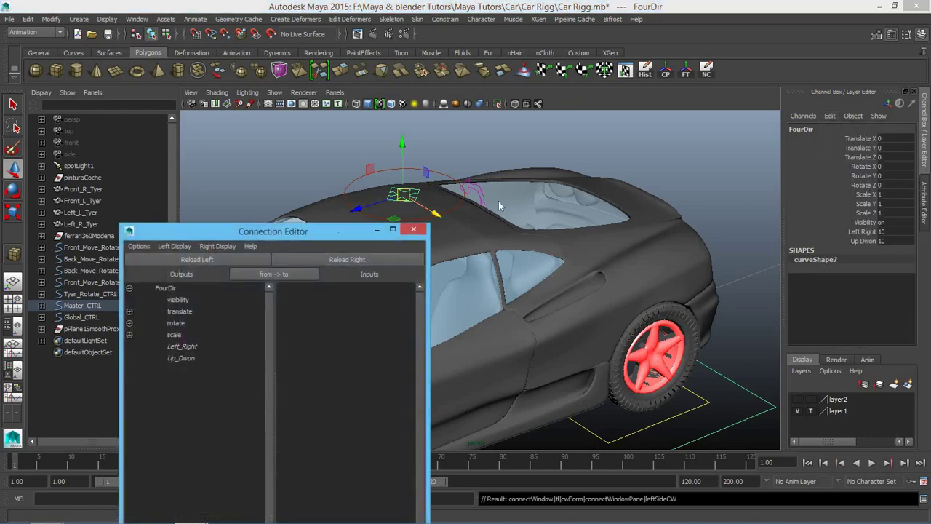
left_click_drag(291, 228, 501, 195)
left_click(498, 240)
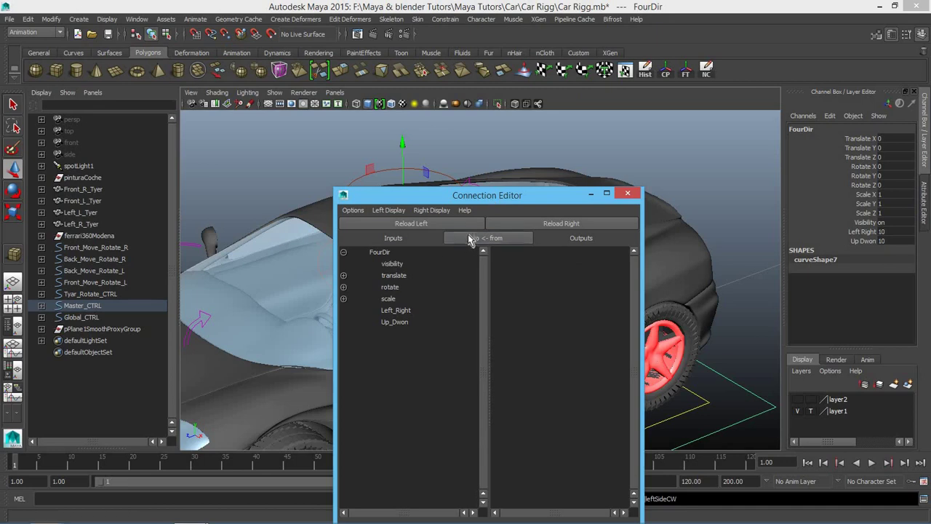
left_click(467, 246)
left_click(603, 222)
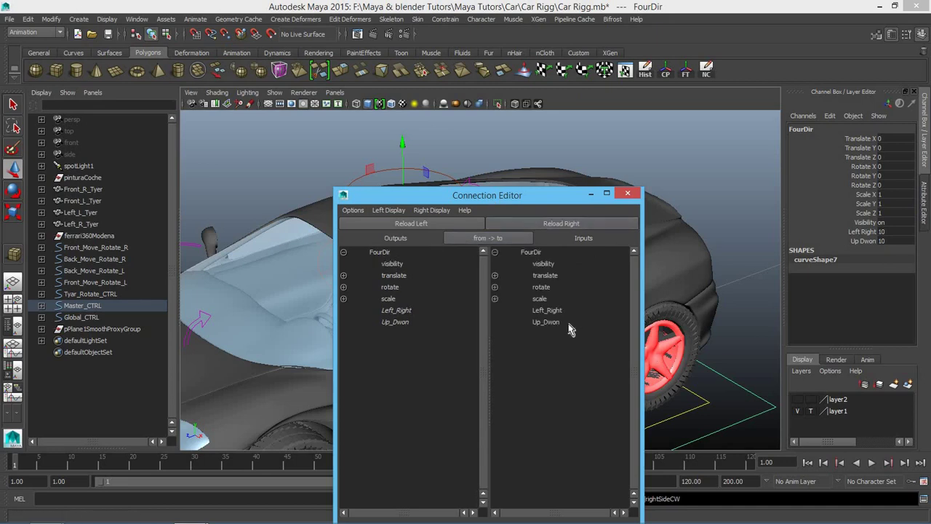
left_click_drag(441, 194, 739, 211)
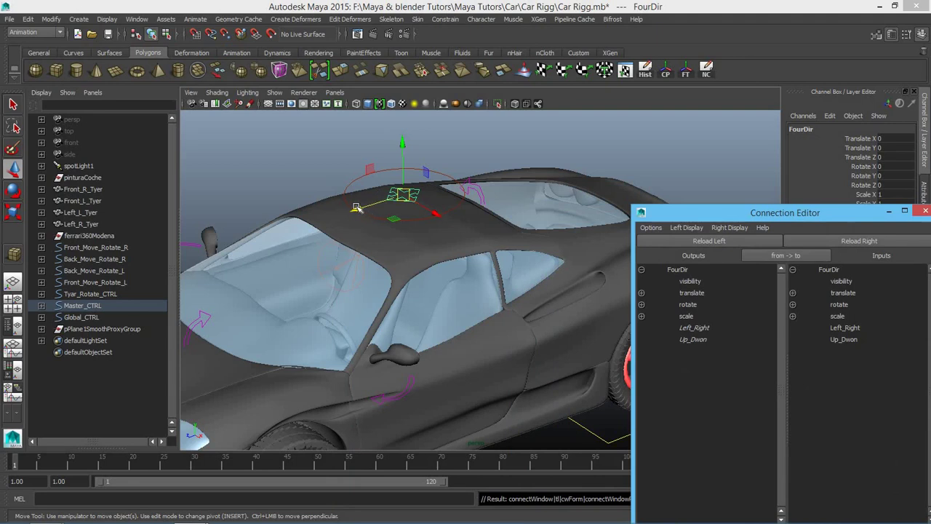
Step: Test-move FourDir along Z, then reset its Translate Z to 0
left_click_drag(356, 208, 336, 215)
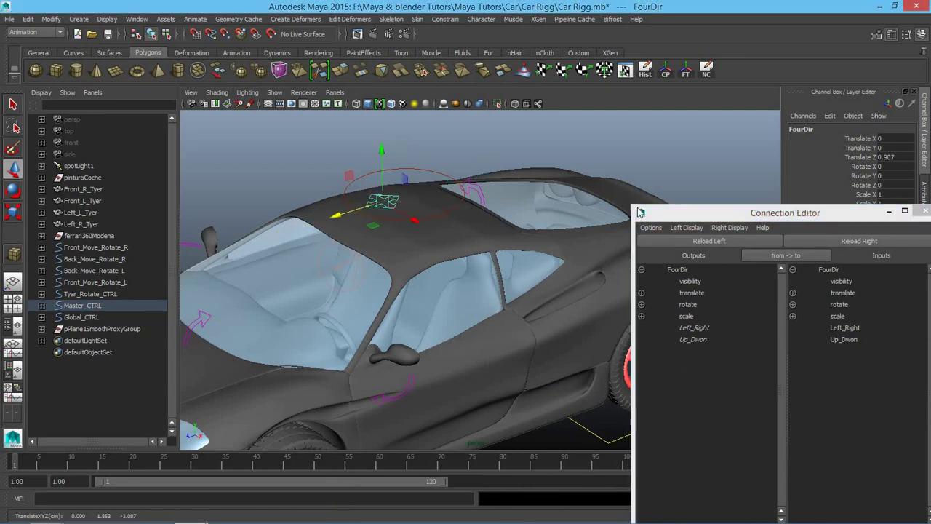
left_click(896, 157)
type("0")
key("Return")
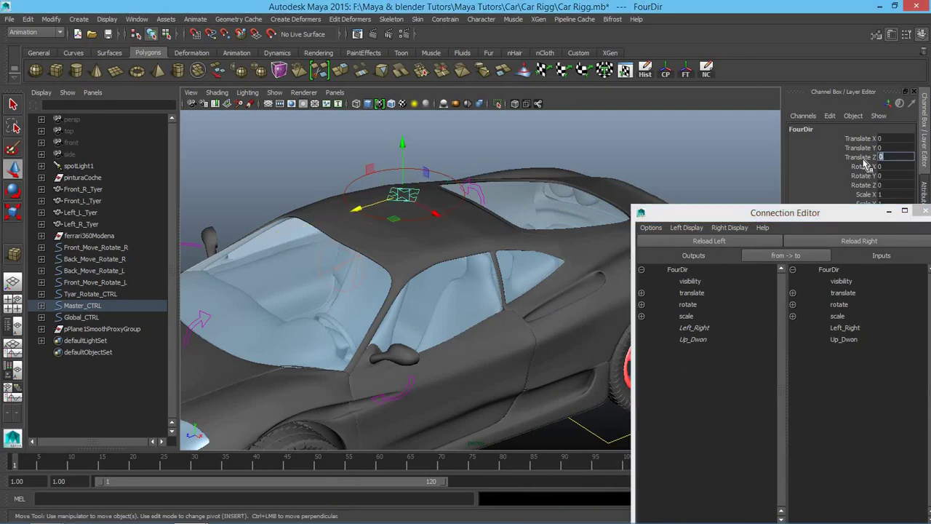
left_click_drag(695, 216, 515, 208)
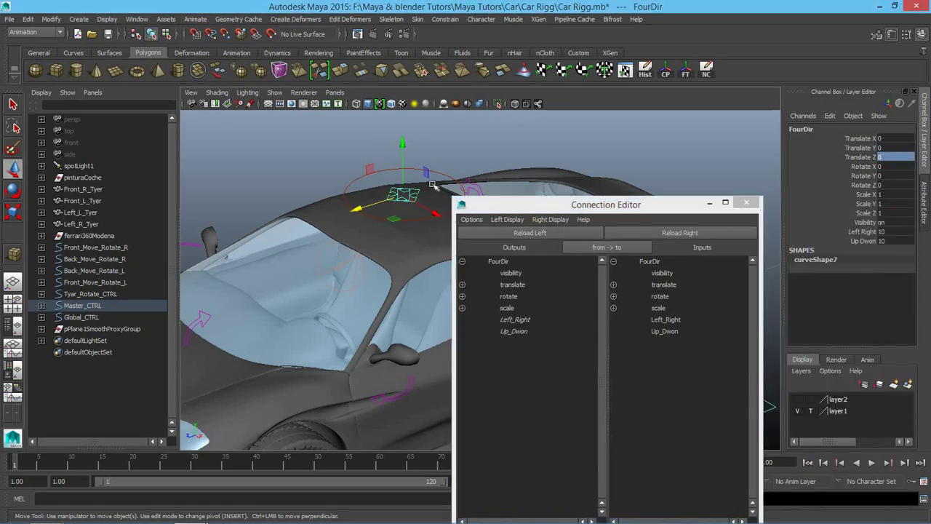
Step: Delete the Master_CTRL circle and reselect FourDir
left_click(452, 120)
left_click(436, 173)
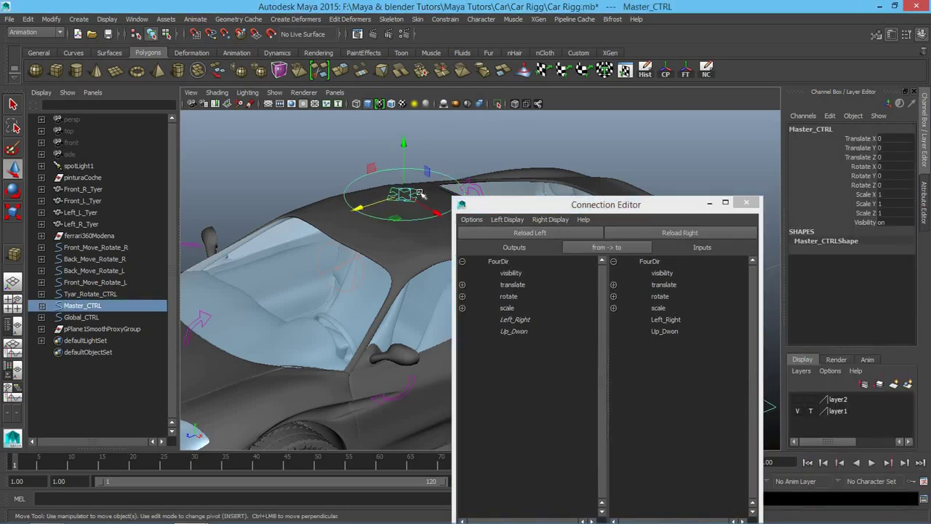
left_click(418, 192)
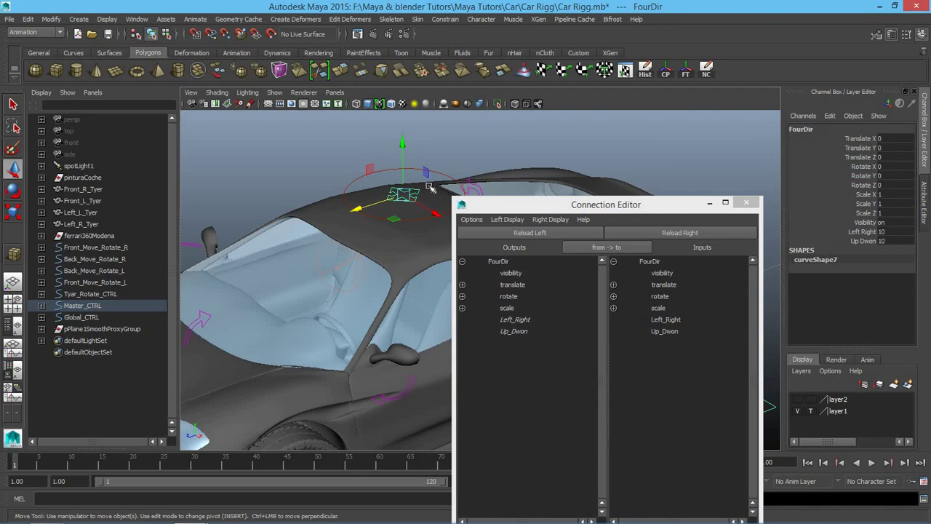
left_click(435, 174)
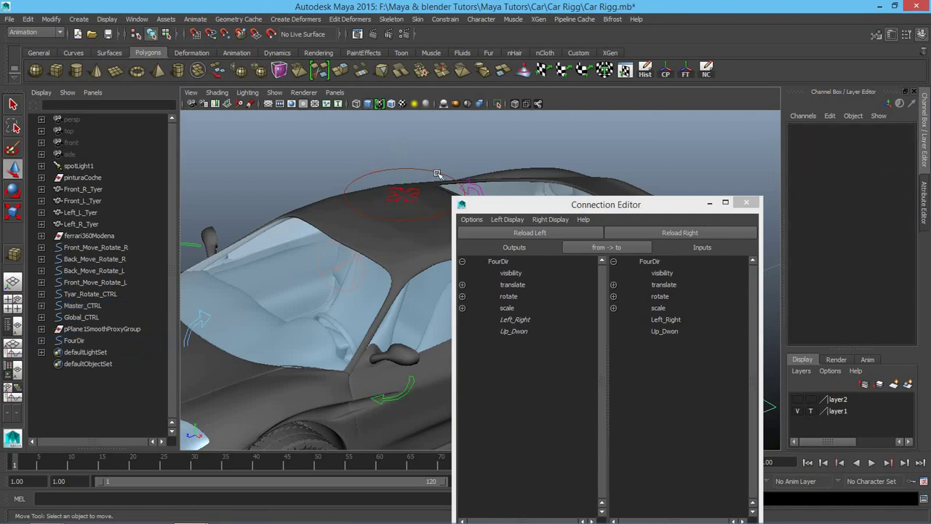
left_click(437, 173)
key("Delete")
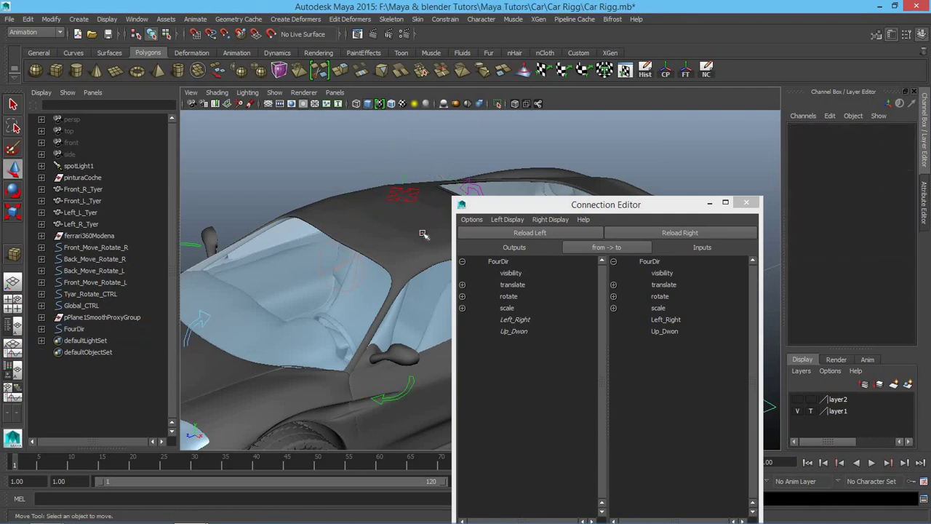
left_click(404, 194)
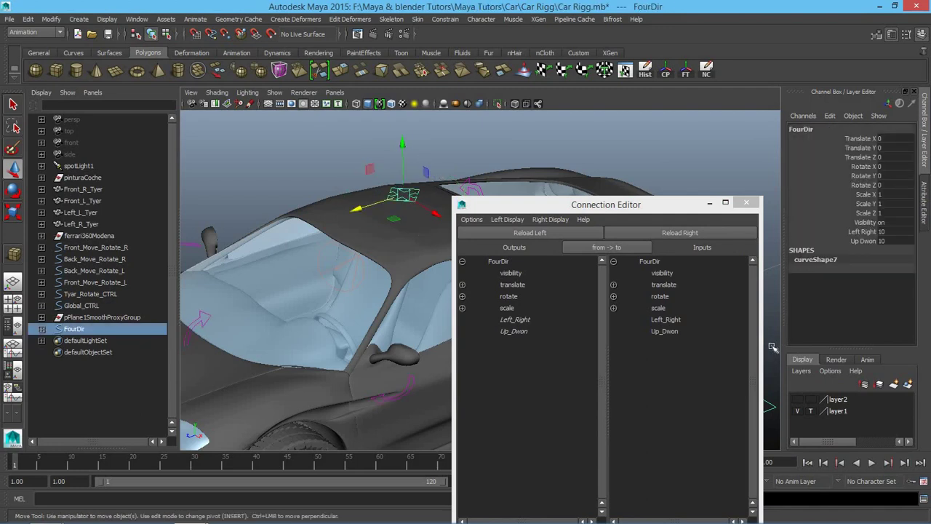
Step: Connect FourDir's translateZ to Up_Dwon and test the forward tilt, undoing the move
left_click(669, 340)
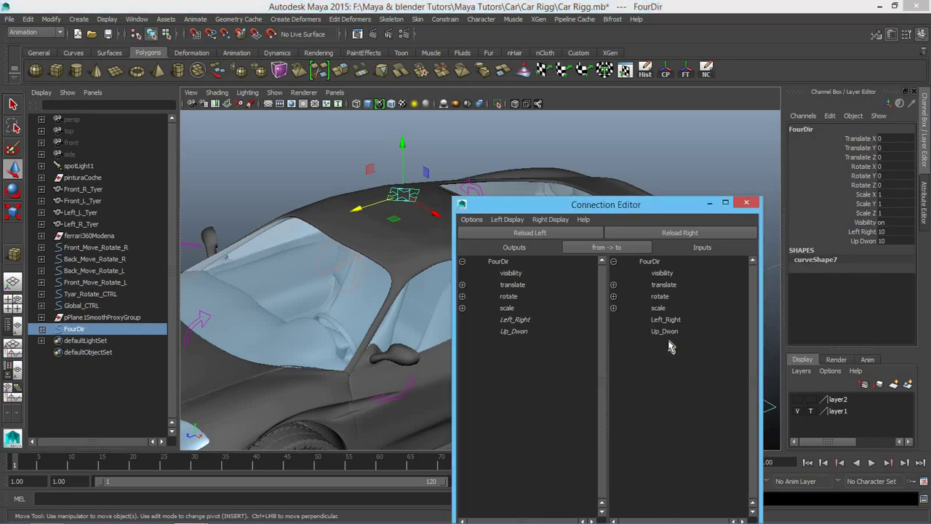
left_click(462, 297)
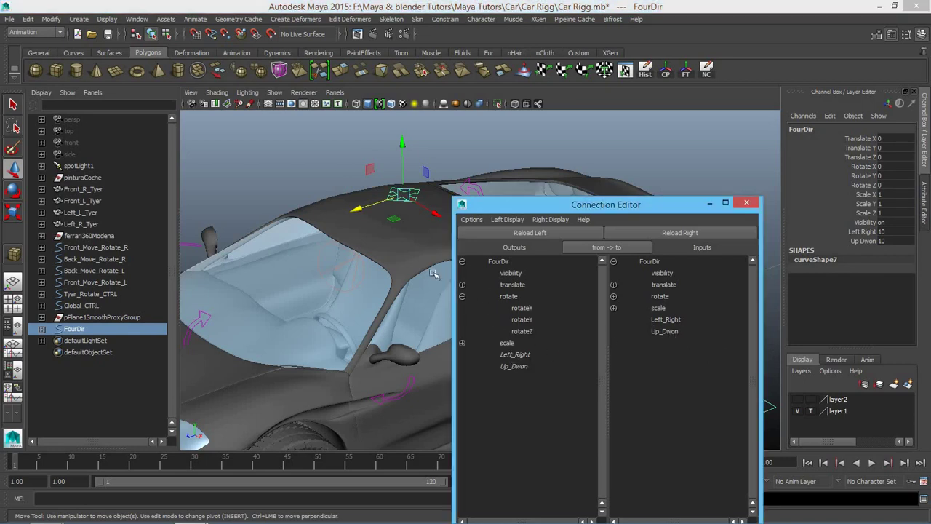
left_click_drag(358, 211, 362, 219)
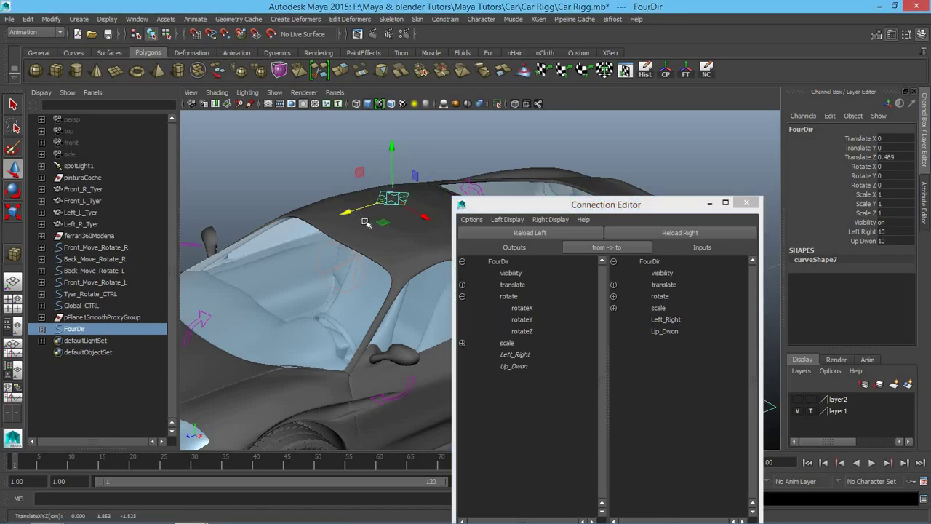
key("ctrl+z")
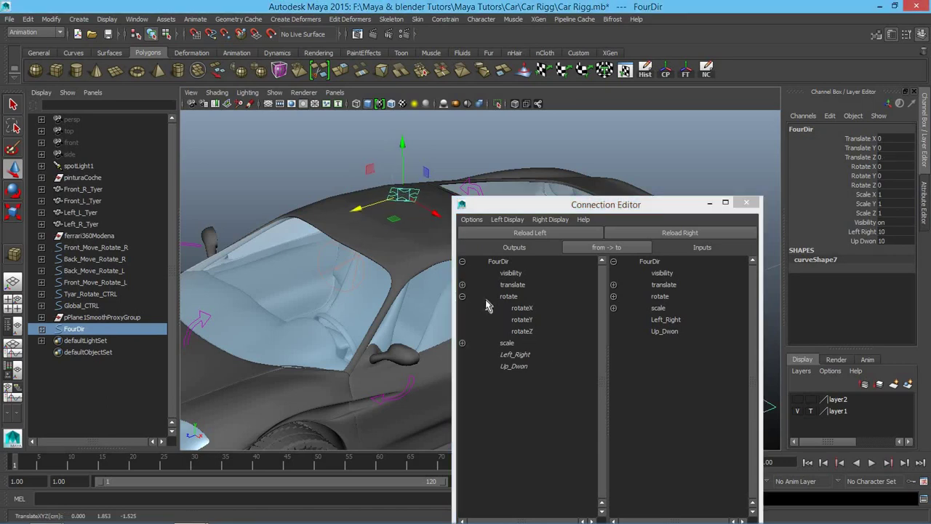
left_click(462, 296)
left_click(462, 284)
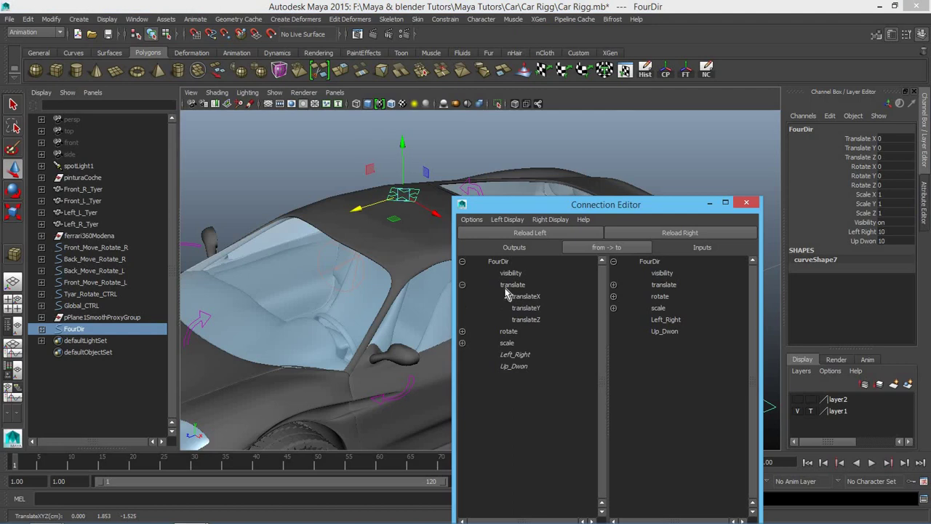
left_click(530, 320)
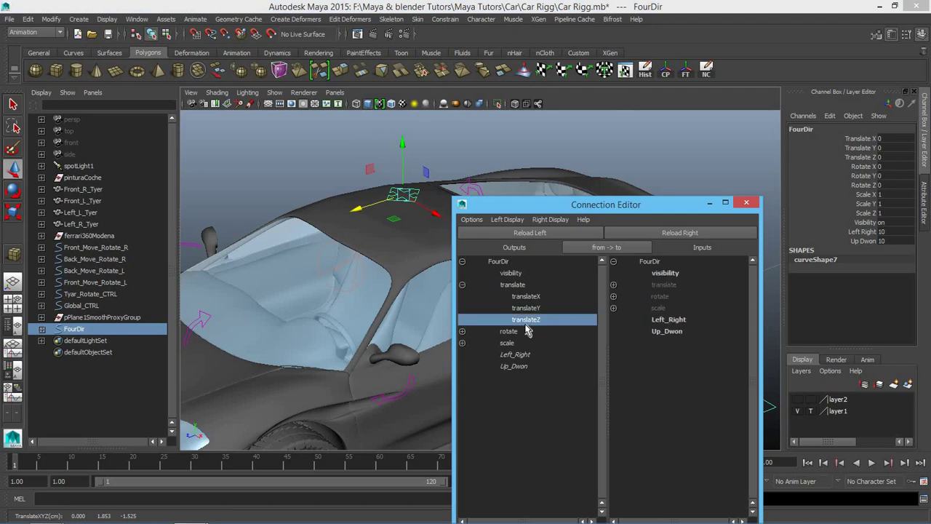
left_click(677, 333)
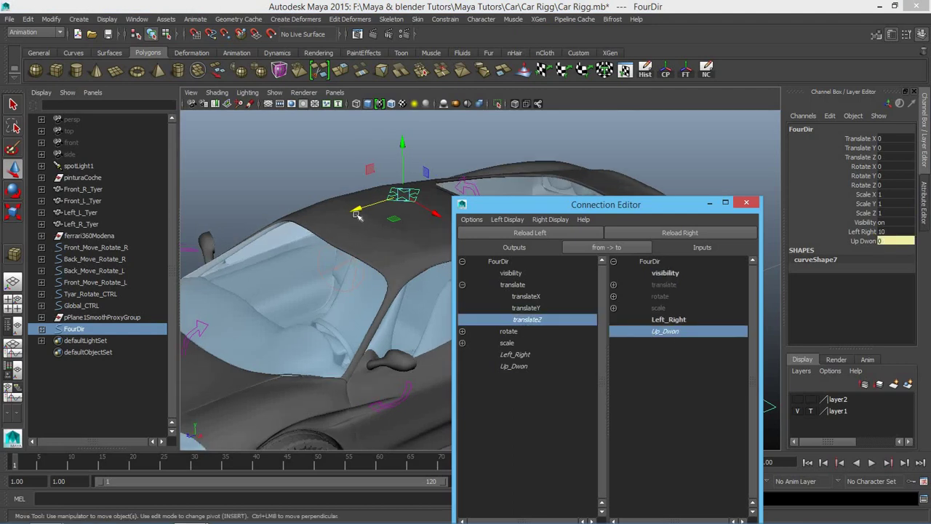
mouse_move(372, 203)
left_mouse_down()
mouse_move(231, 264)
mouse_move(356, 252)
left_mouse_up()
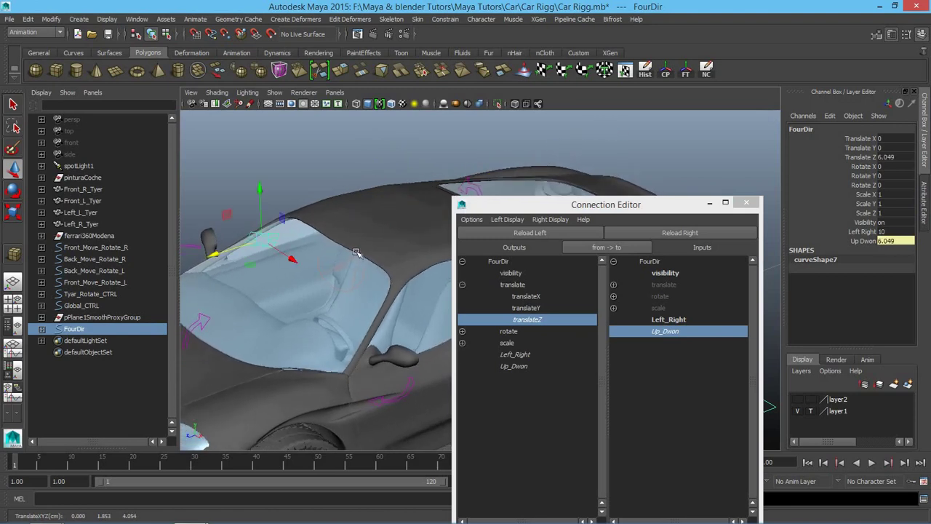
key("ctrl+z")
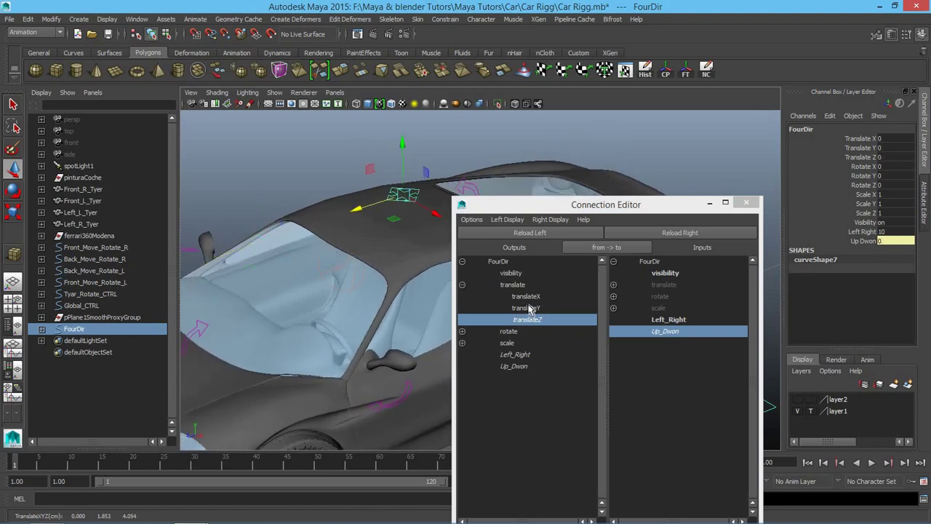
Step: Connect translateX to Left_Right, test the sideways move, undo it and close the editor
left_click(524, 296)
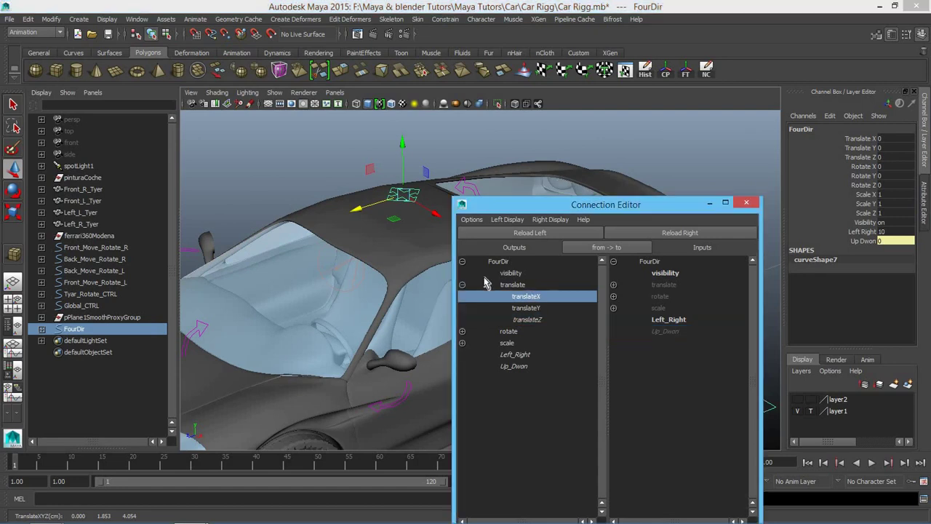
left_click(433, 216)
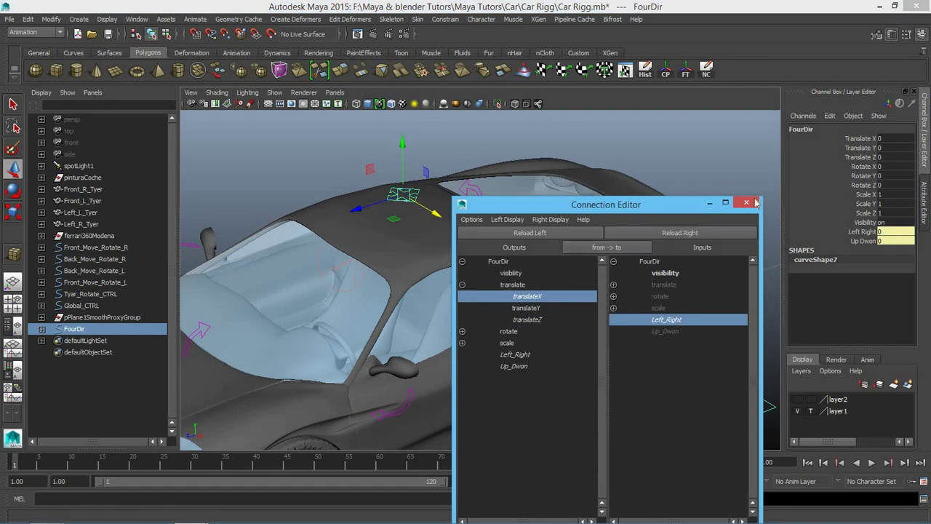
scroll(385, 144, "down", 5)
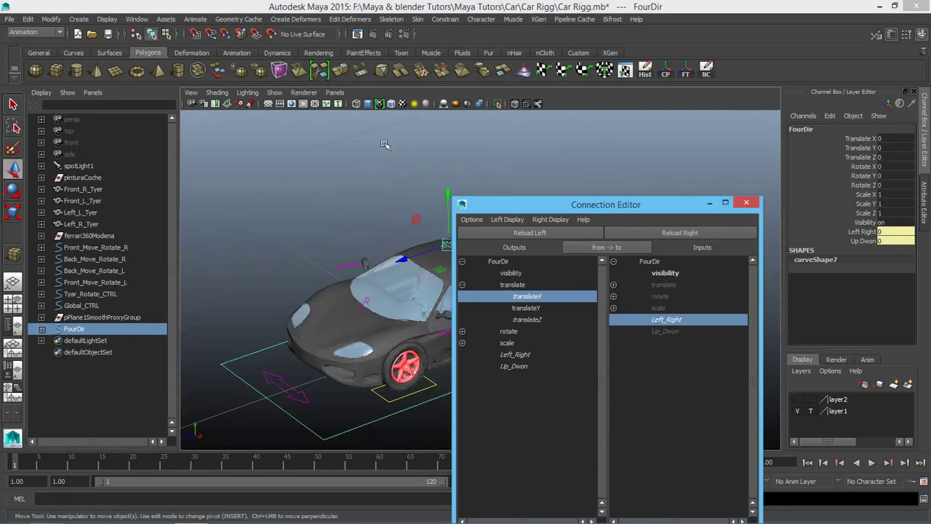
left_click(369, 206)
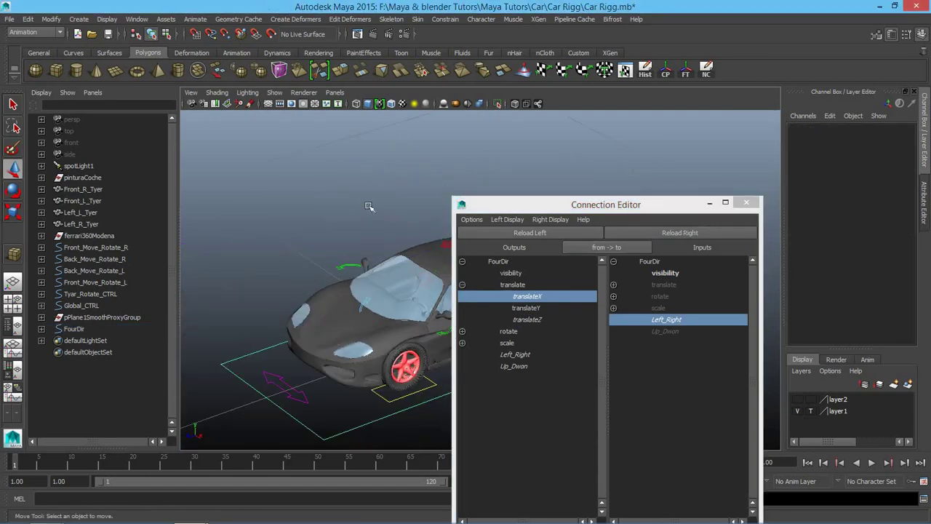
left_click_drag(269, 168, 387, 242, "alt")
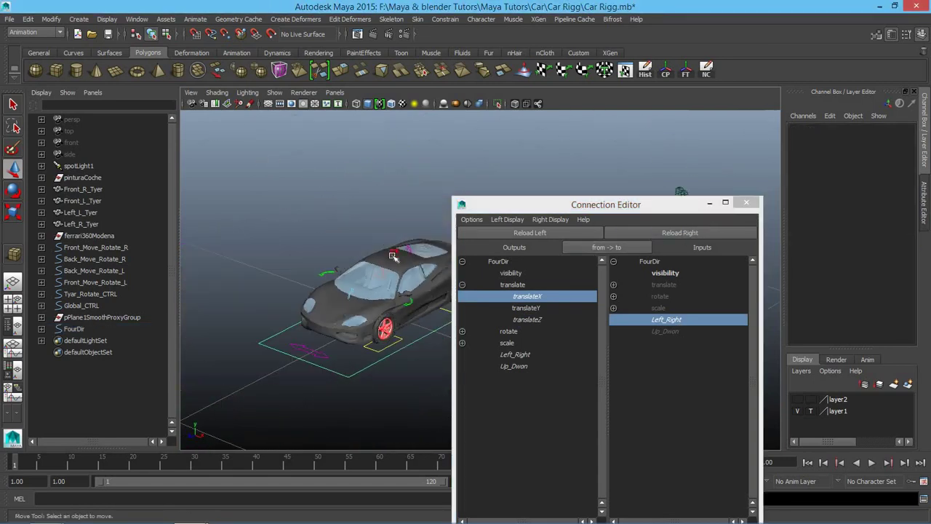
left_click(393, 256)
scroll(363, 226, "up", 2)
scroll(346, 209, "up", 3)
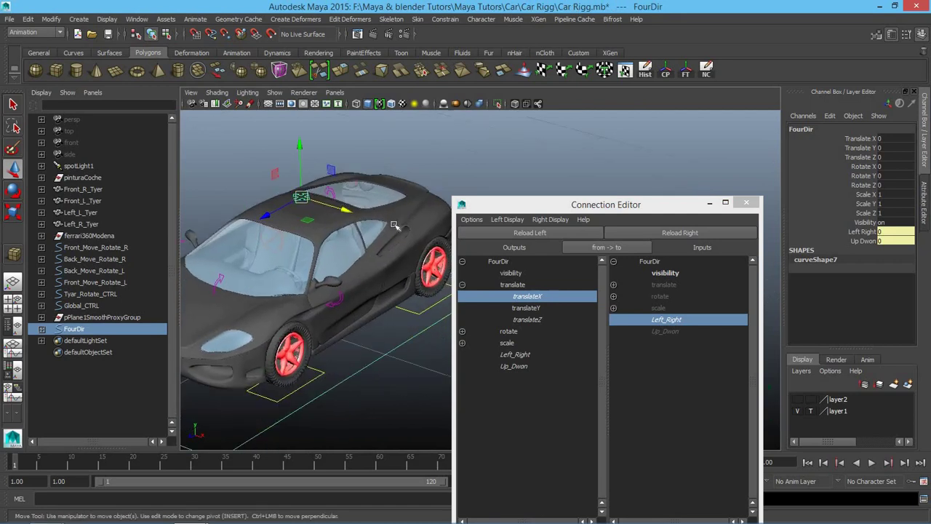
middle_click_drag(392, 225, 219, 205)
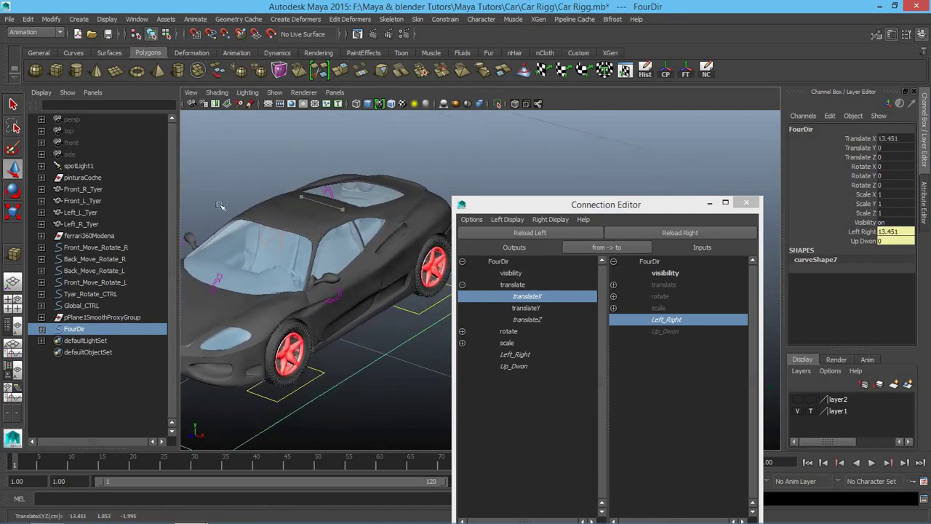
key("ctrl+z")
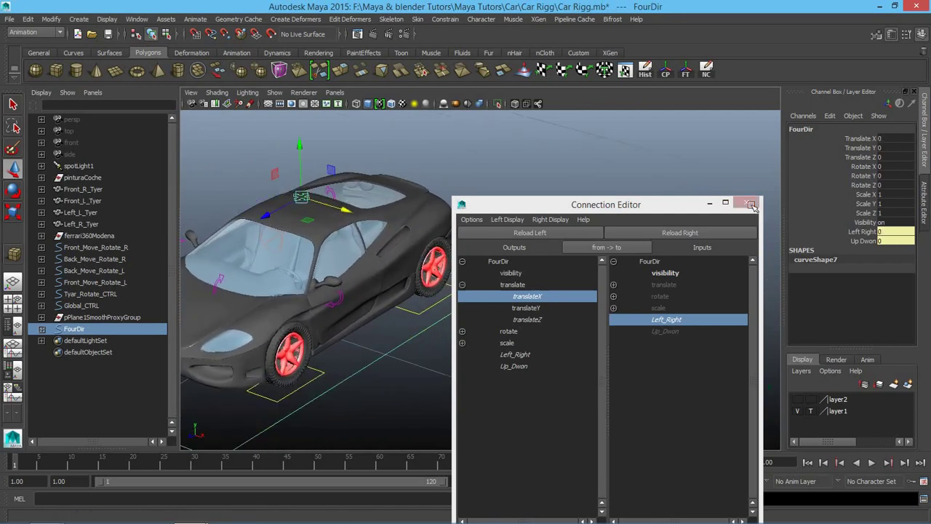
left_click(753, 207)
Step: Test-move the whole car forward with Global_CTRL along Z, then undo it
left_click(706, 218)
mouse_move(374, 233)
left_mouse_down("alt")
mouse_move(566, 220)
mouse_move(471, 312)
left_mouse_up("alt")
left_click(574, 369)
scroll(470, 339, "down", 5)
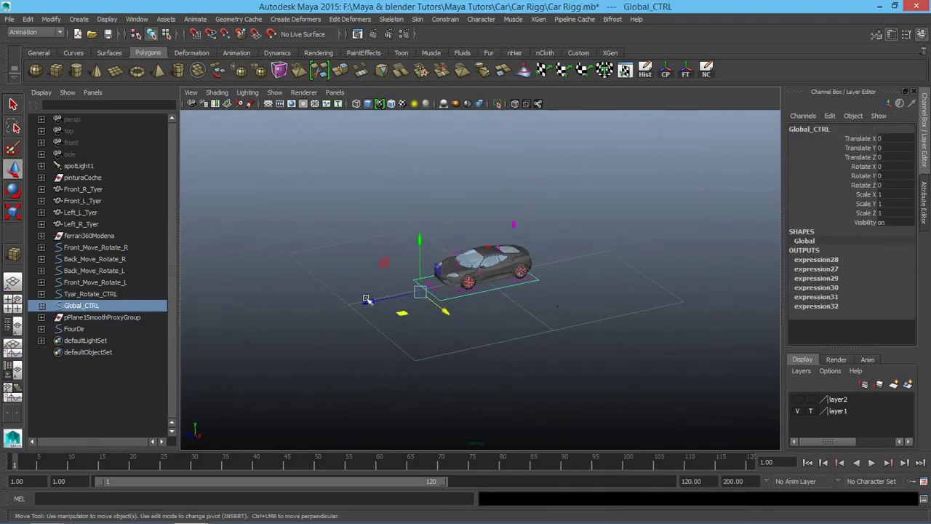
left_click_drag(397, 297, 343, 309)
key("ctrl+z")
scroll(526, 182, "up", 3)
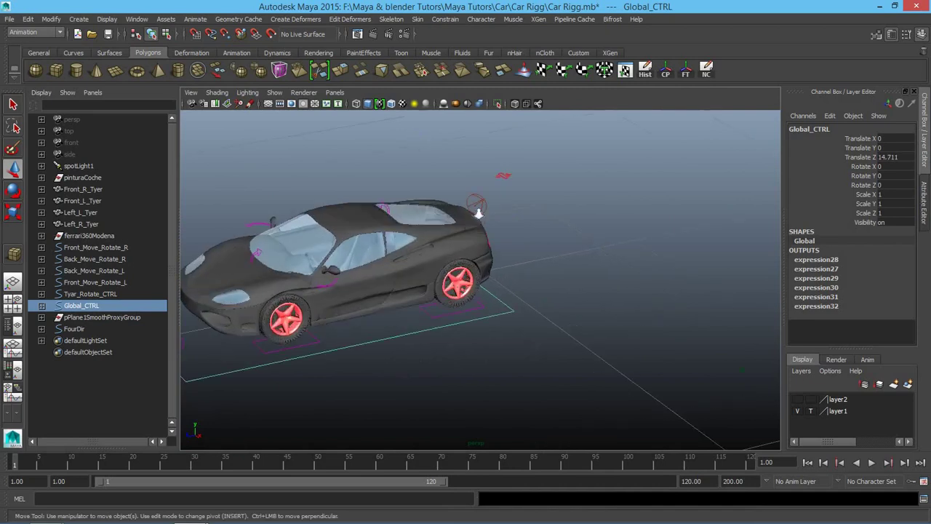
scroll(527, 183, "up", 3)
scroll(526, 183, "up", 3)
scroll(526, 183, "down", 5)
scroll(527, 196, "up", 2)
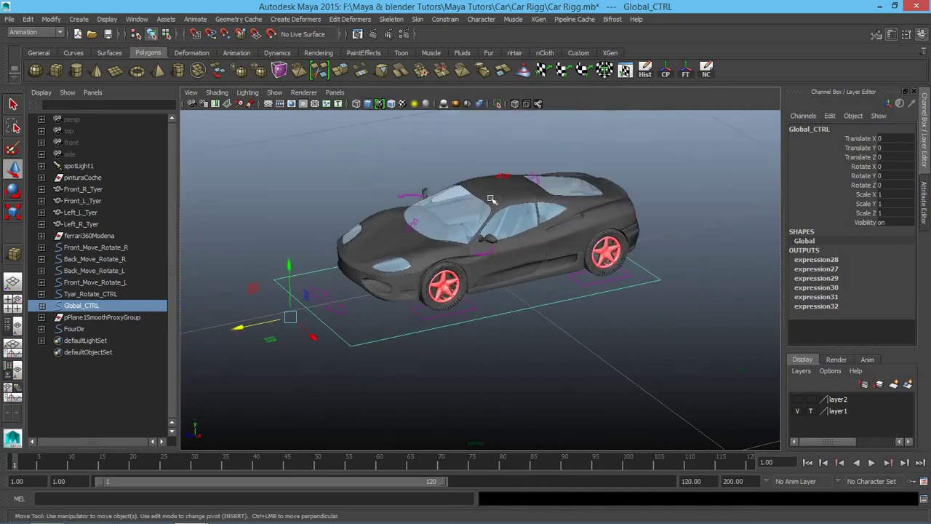
scroll(528, 207, "up", 2)
scroll(529, 216, "up", 2)
Step: Select FourDir on the roof and pick its Translate Z channel
left_click(528, 214)
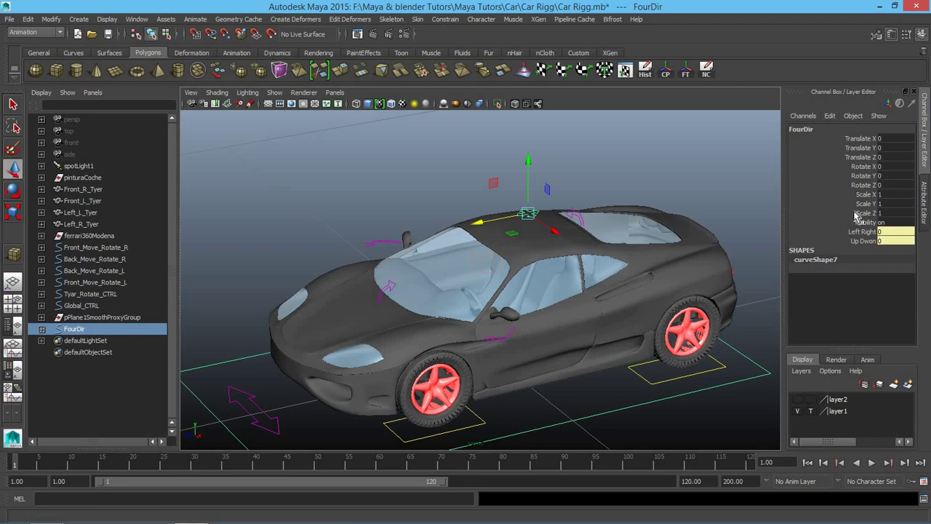
scroll(453, 281, "down", 5)
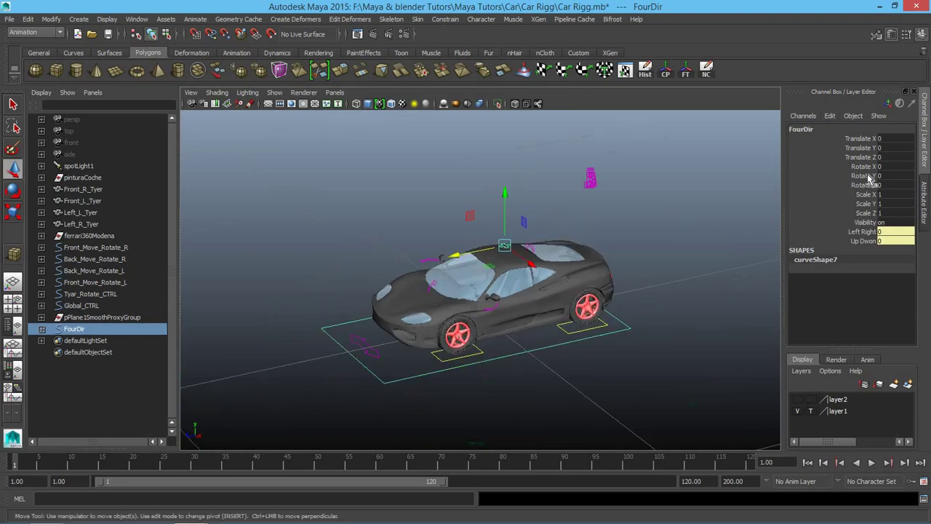
left_click(862, 157)
Step: Create the expression FourDir.translateZ=Global_CTRL.translateZ in the Expression Editor
left_click(835, 116)
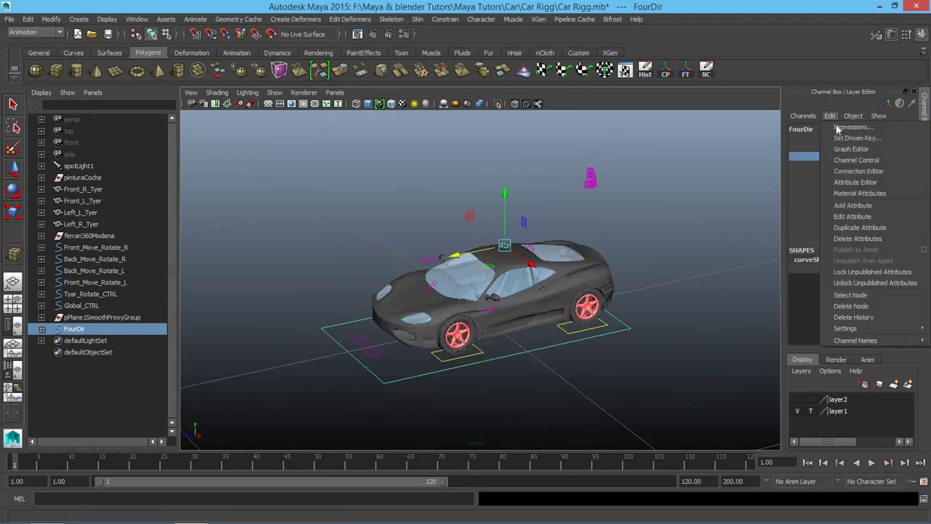
left_click(852, 128)
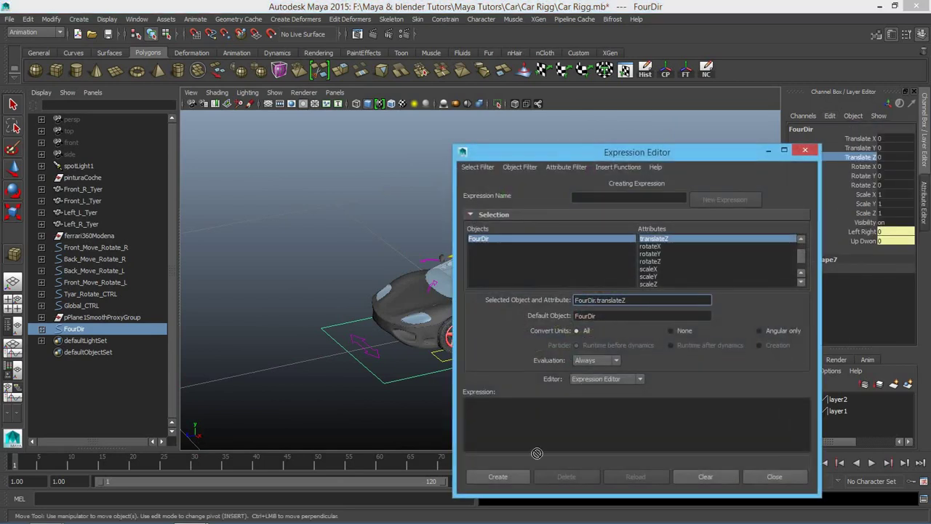
left_click(598, 413)
left_click(598, 299)
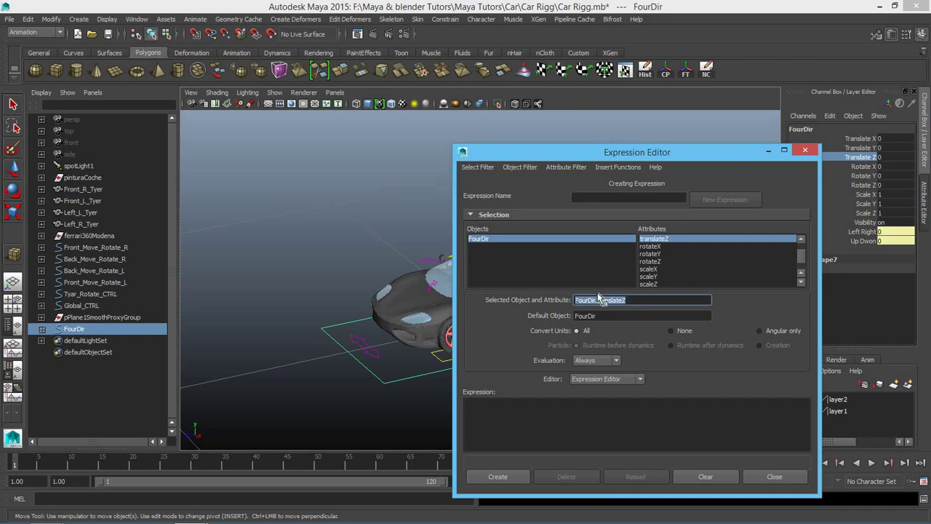
left_click(565, 429)
type("FourDir.translateZ")
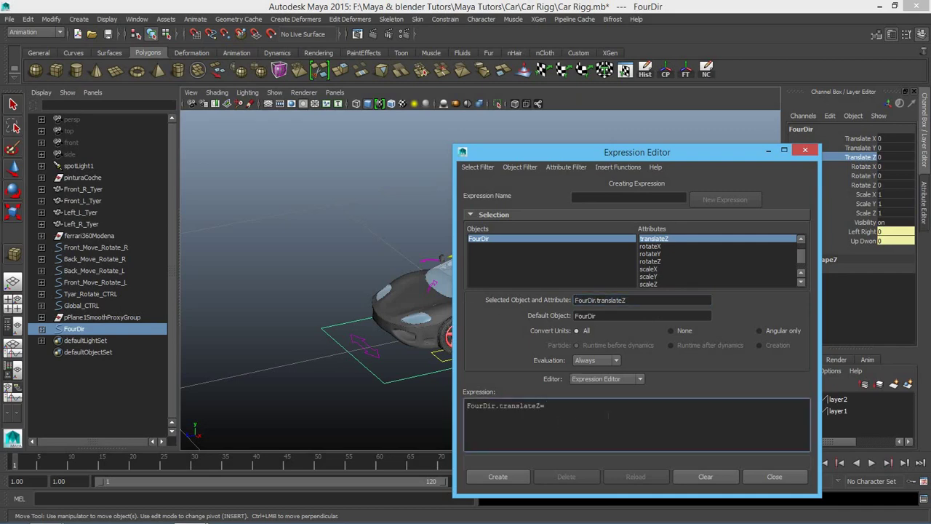
type("Global_CTRL.translateZ")
left_click(515, 476)
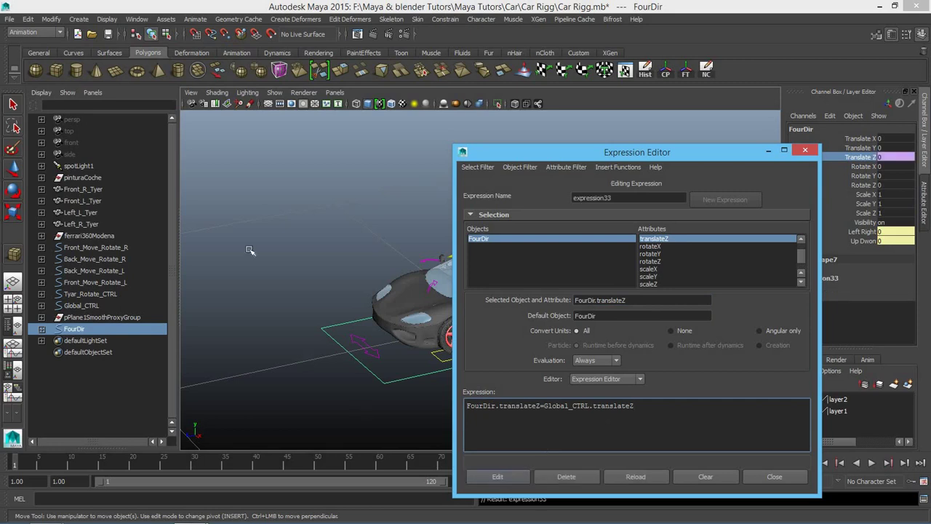
Step: Select Global_CTRL to check its expressions, then close the Expression Editor and deselect
left_click(327, 285)
left_click(293, 379)
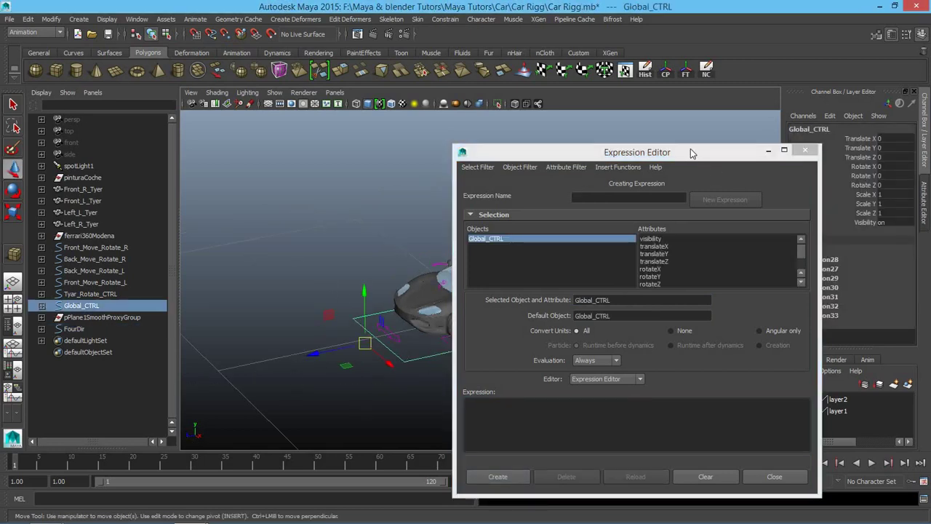
key("super+Right")
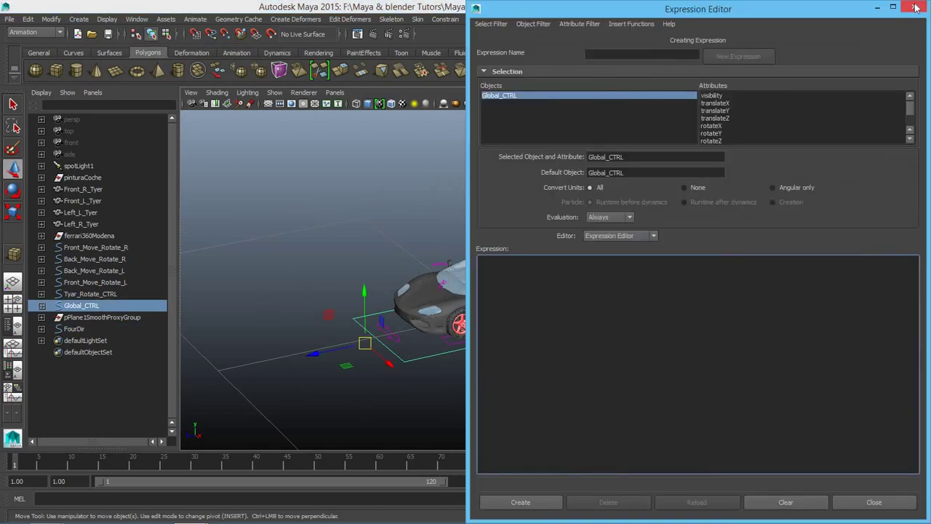
left_click(916, 7)
left_click(396, 361)
Step: Test-move the whole car forward along Z with Global_CTRL, then undo it
left_click(343, 378)
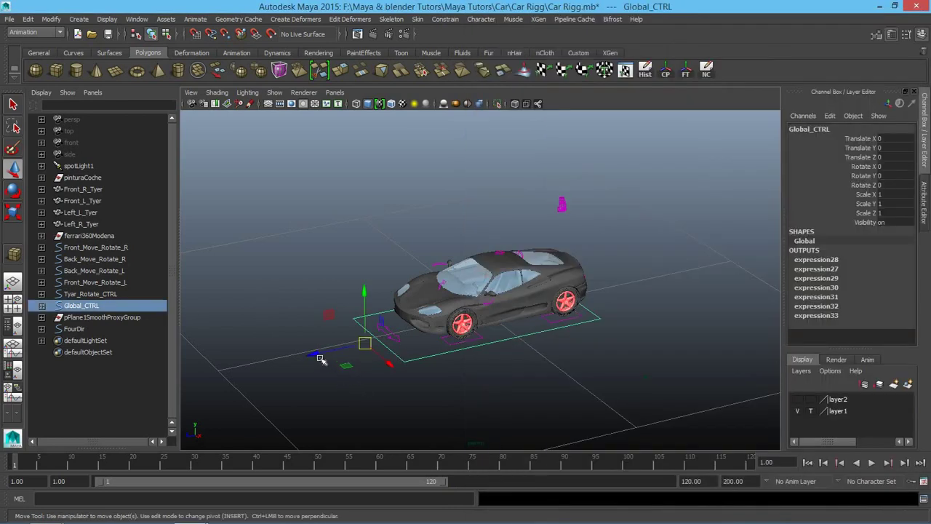
left_click_drag(276, 361, 208, 369)
middle_click_drag(389, 351, 470, 318)
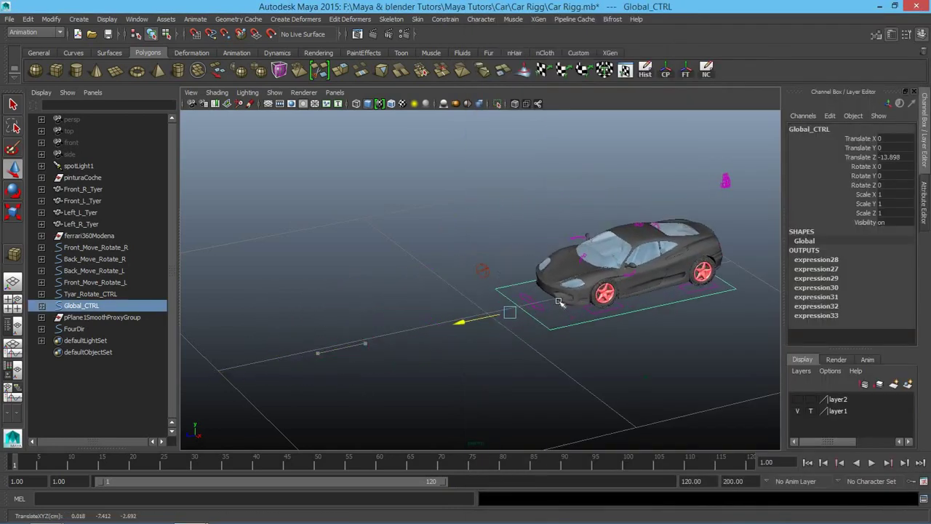
key("ctrl+z")
key("ctrl+z")
Step: Slide Tyar_Rotate_CTRL sideways along X to test steering, then undo the move
key("ctrl+z")
mouse_move(425, 332)
left_mouse_down("alt")
mouse_move(509, 312)
mouse_move(493, 306)
left_mouse_up("alt")
key("e")
left_click(473, 301)
key("ctrl+z")
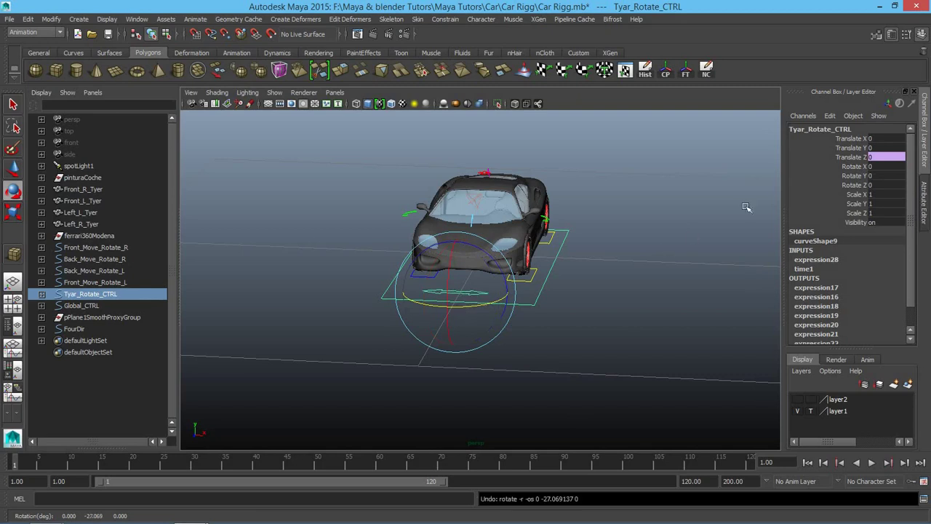
key("w")
mouse_move(485, 329)
left_mouse_down("alt")
mouse_move(566, 336)
mouse_move(461, 313)
left_mouse_up("alt")
key("ctrl+z")
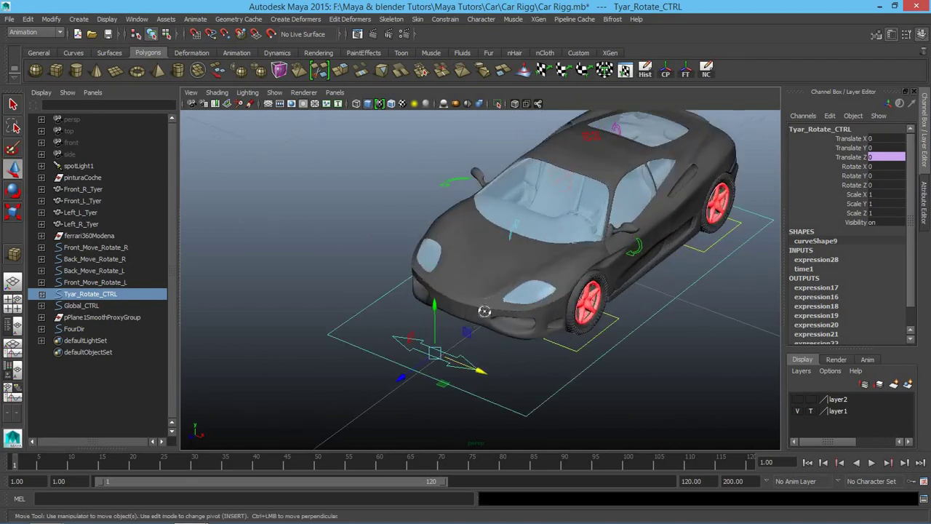
Step: From a lower side angle, slide Tyar_Rotate_CTRL along X to steer
scroll(476, 335, "up", 3)
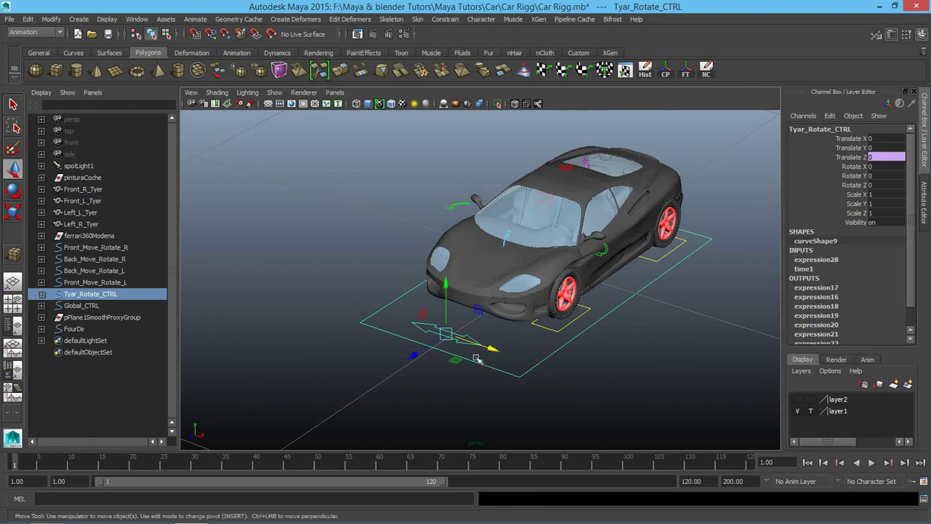
left_click(399, 337)
left_click(399, 337)
mouse_move(400, 337)
left_mouse_down("alt")
mouse_move(344, 322)
mouse_move(359, 358)
left_mouse_up("alt")
left_click(396, 324)
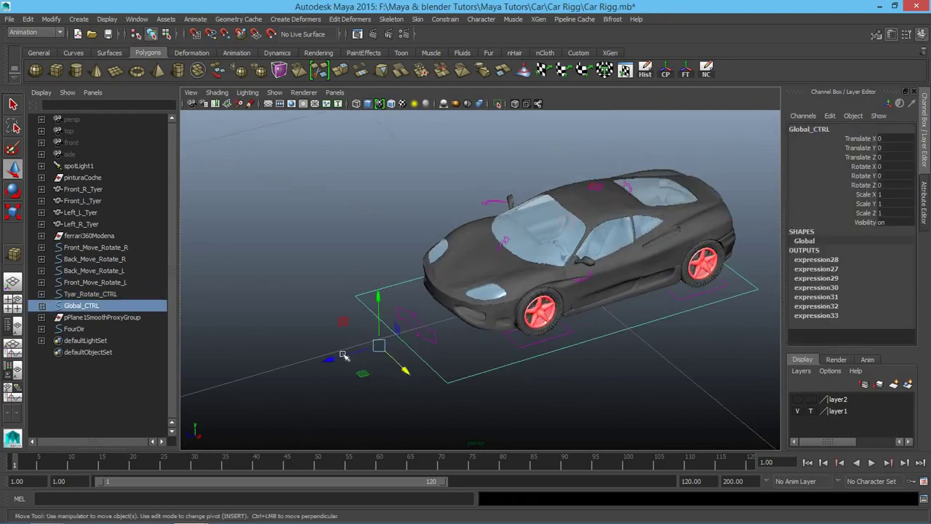
left_click(422, 356)
left_click(428, 336)
left_click_drag(446, 356, 438, 310)
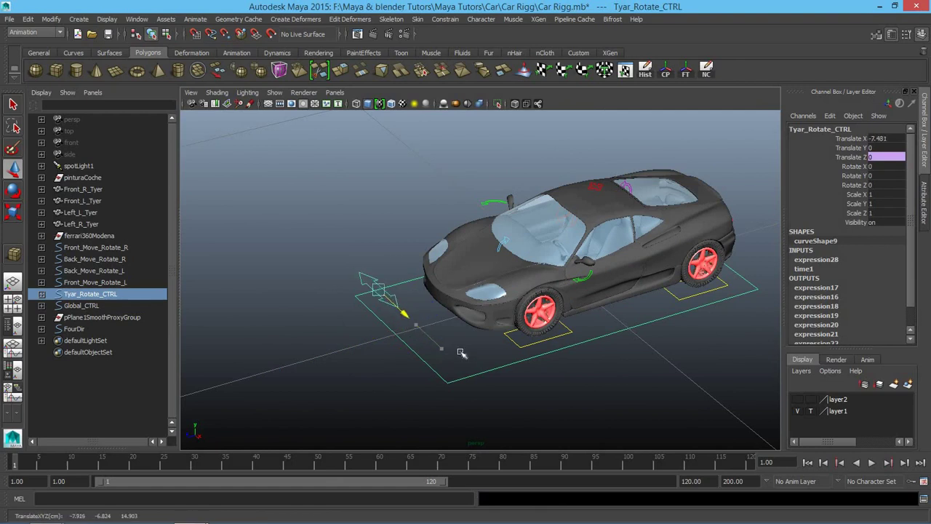
left_click(499, 333)
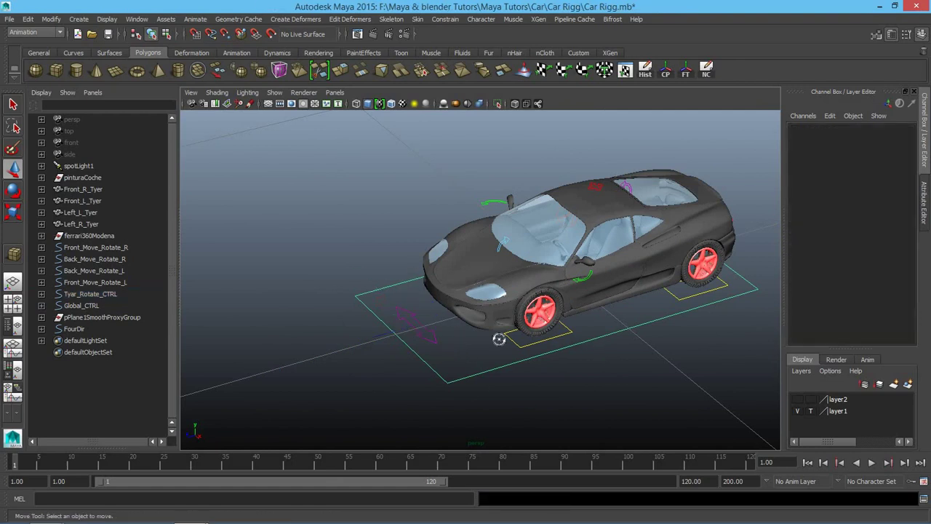
Step: Try another steering slide of Tyar_Rotate_CTRL along X and undo it
scroll(525, 323, "down", 3)
scroll(525, 323, "up", 3)
left_click(456, 350)
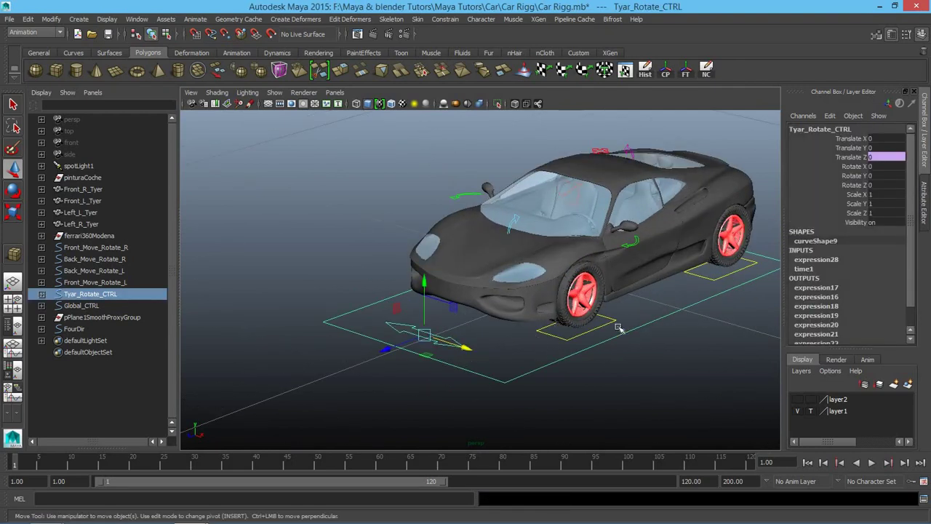
left_click_drag(469, 349, 480, 338)
key("ctrl+z")
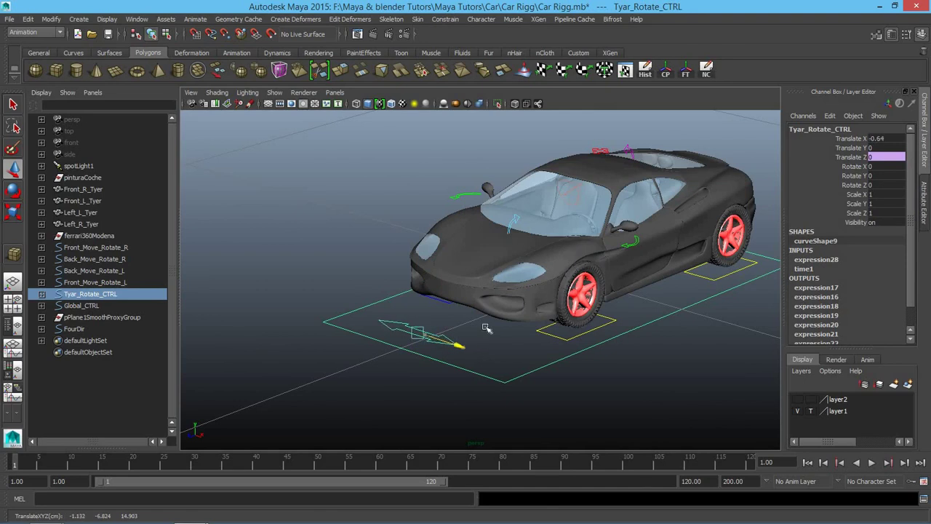
Step: Compare turning Front_L_Tyer around Y with sliding Tyar_Rotate_CTRL along X, undoing both
left_click(578, 304)
key("e")
left_click_drag(583, 306, 509, 342)
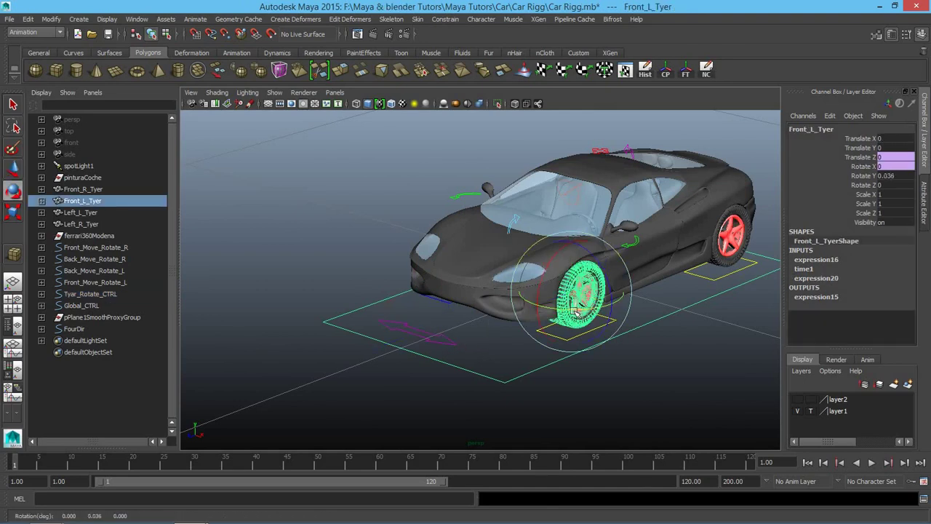
key("ctrl+z")
left_click(455, 343)
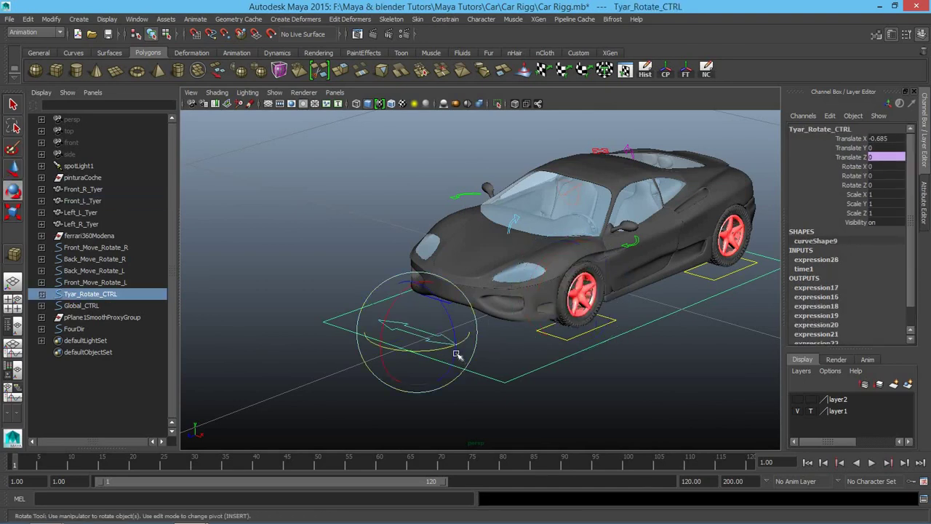
key("w")
left_click_drag(461, 352, 418, 333)
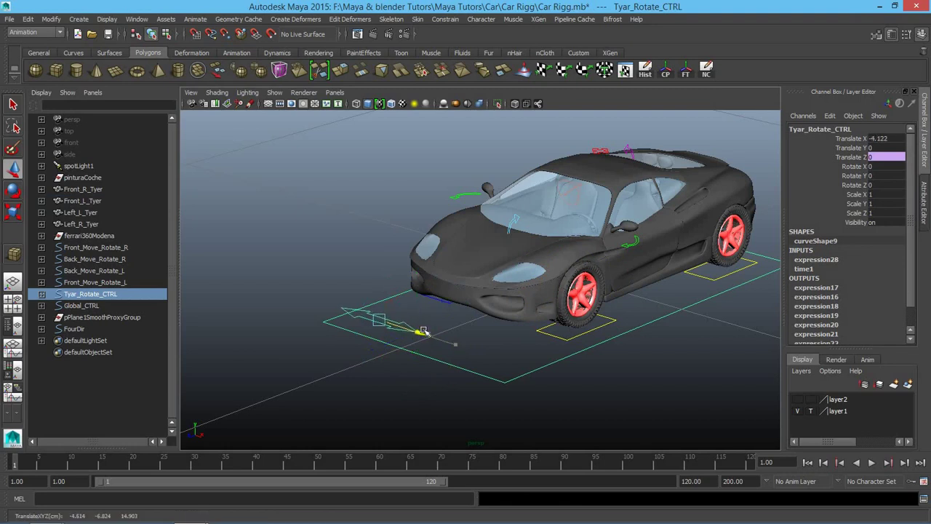
key("ctrl+z")
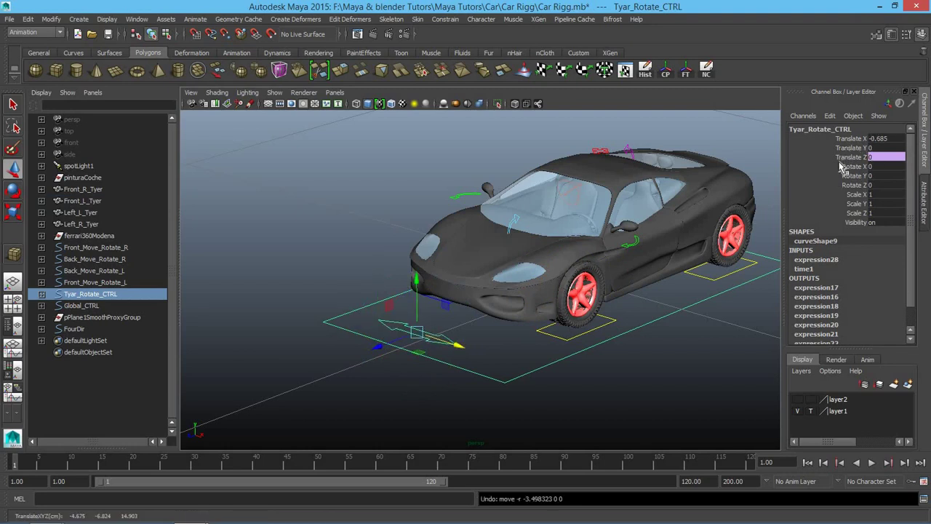
Step: Reset Tyar_Rotate_CTRL's Translate X to 0 in the Channel Box
double_click(881, 138)
type("0")
key("Return")
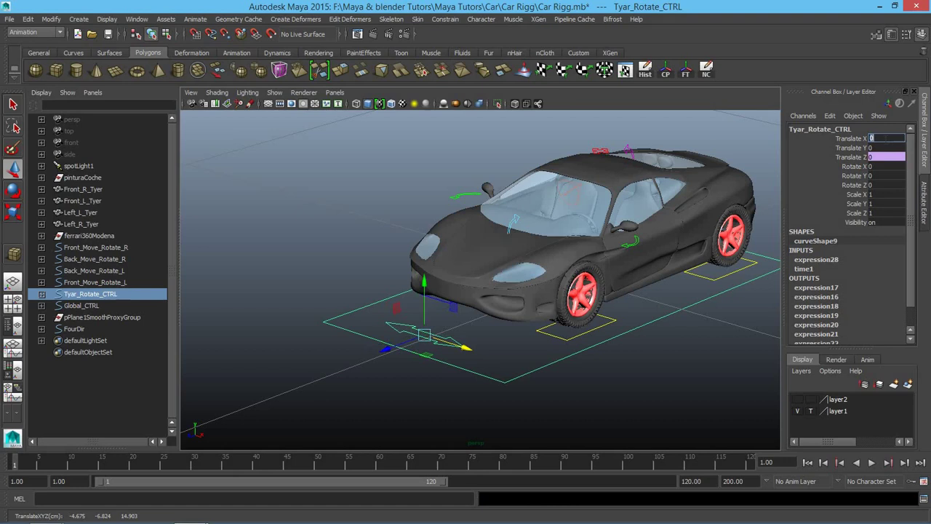
left_click(863, 176)
key("e")
Step: Rotate the Front_L_Tyer wheel about Y through its Rotate Y channel, then undo
left_click(675, 344)
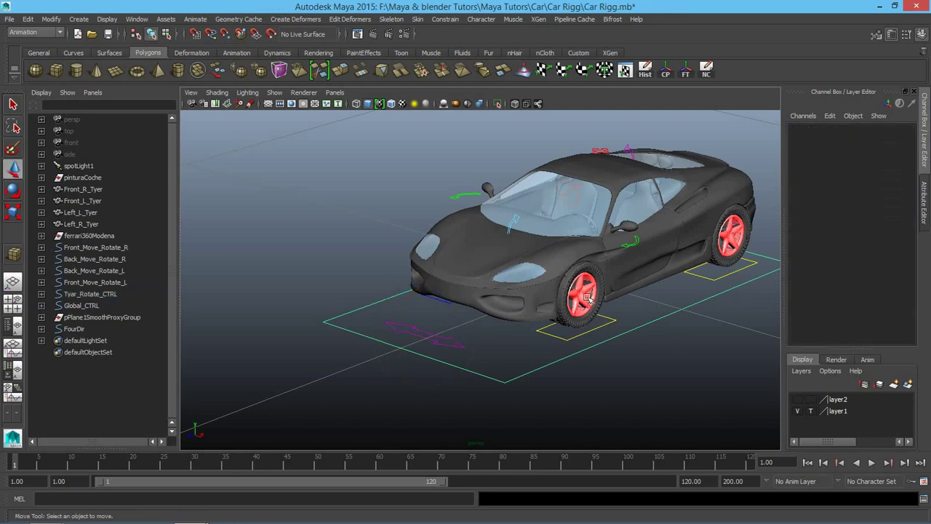
left_click(585, 297)
key("w")
left_click(861, 176)
key("e")
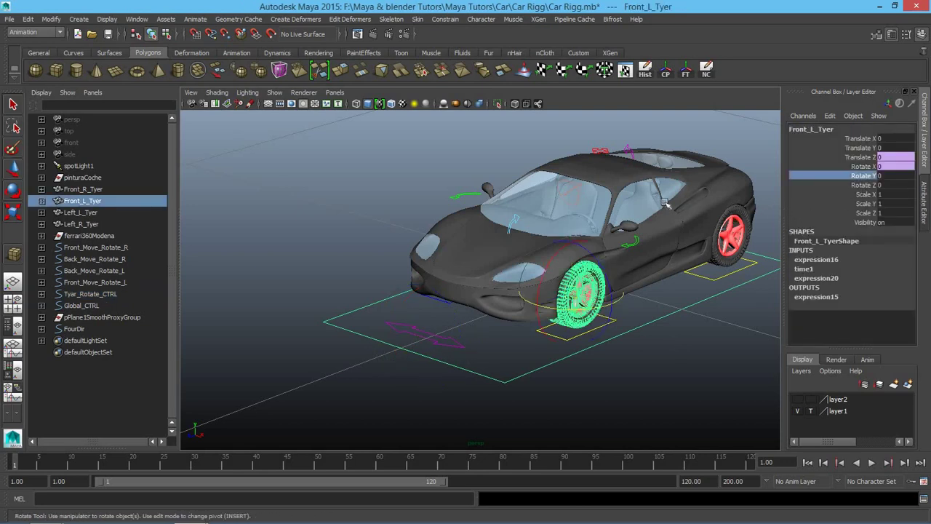
middle_click_drag(602, 309, 402, 304)
key("ctrl+z")
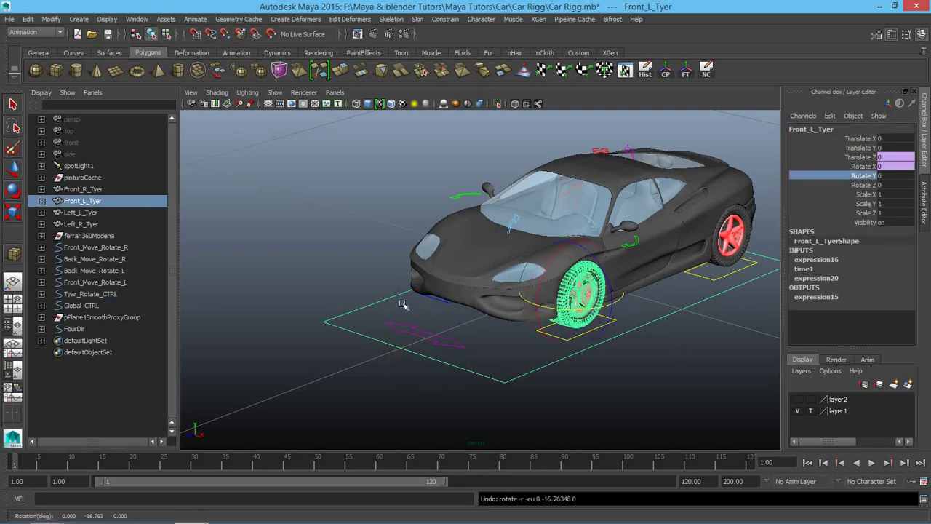
Step: Reselect Tyar_Rotate_CTRL, leaving its name unchanged
left_click(421, 337)
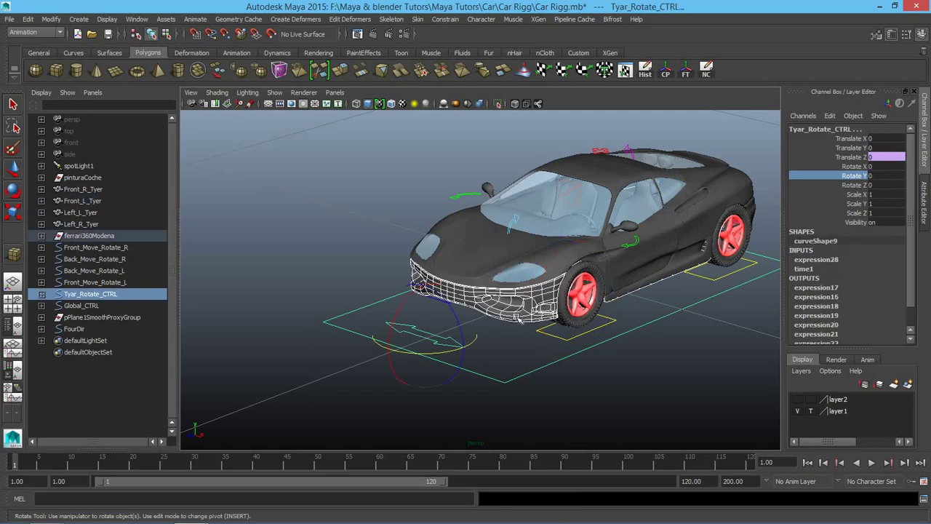
left_click(582, 304)
left_click(451, 343)
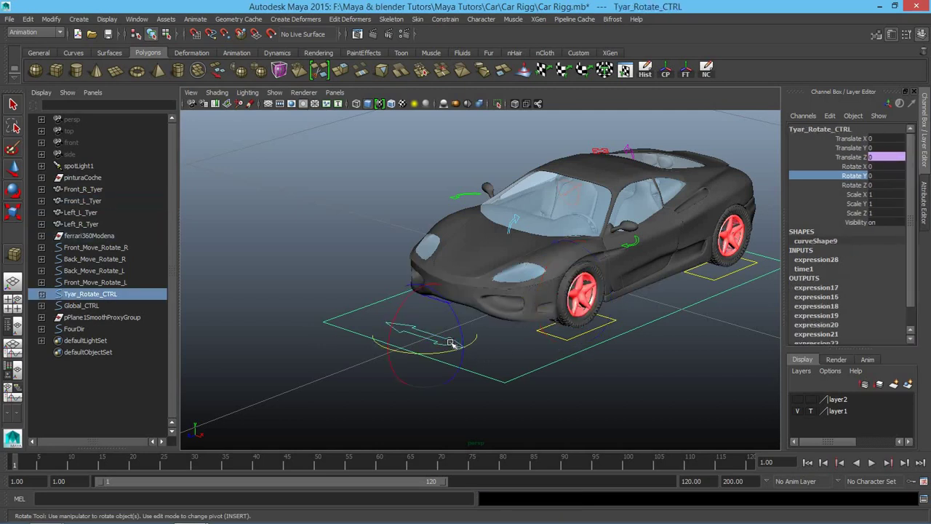
double_click(853, 130)
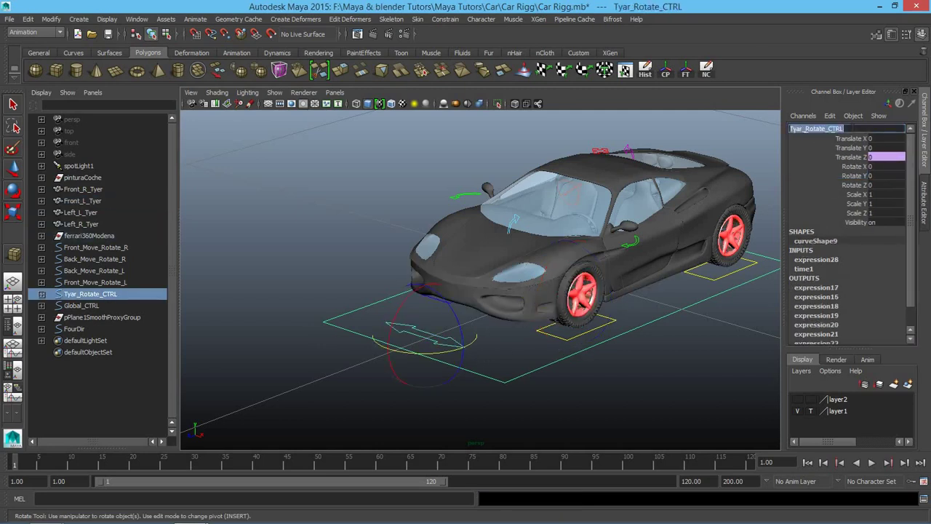
left_click(622, 361)
key("w")
left_click(442, 339)
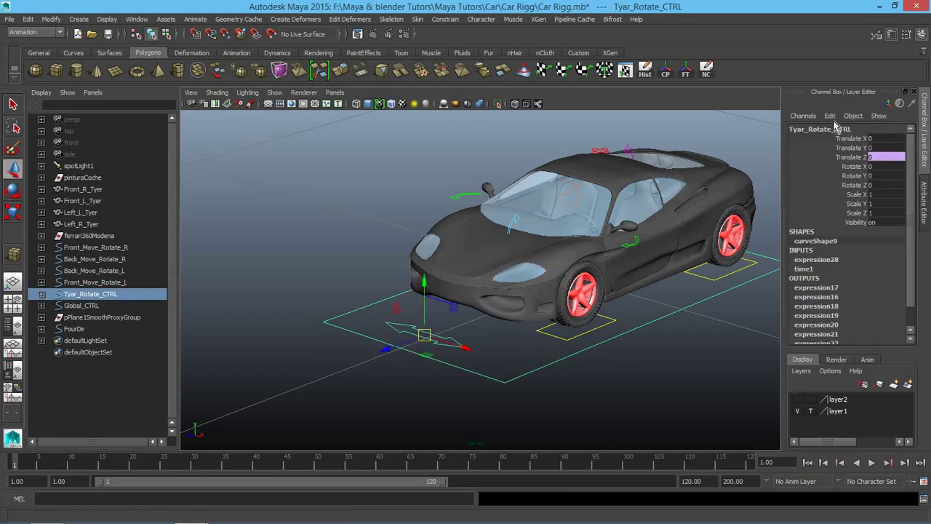
Step: Select Tyar_Rotate_CTRL's Translate channels and bring up the channel Edit menu
left_click(830, 116)
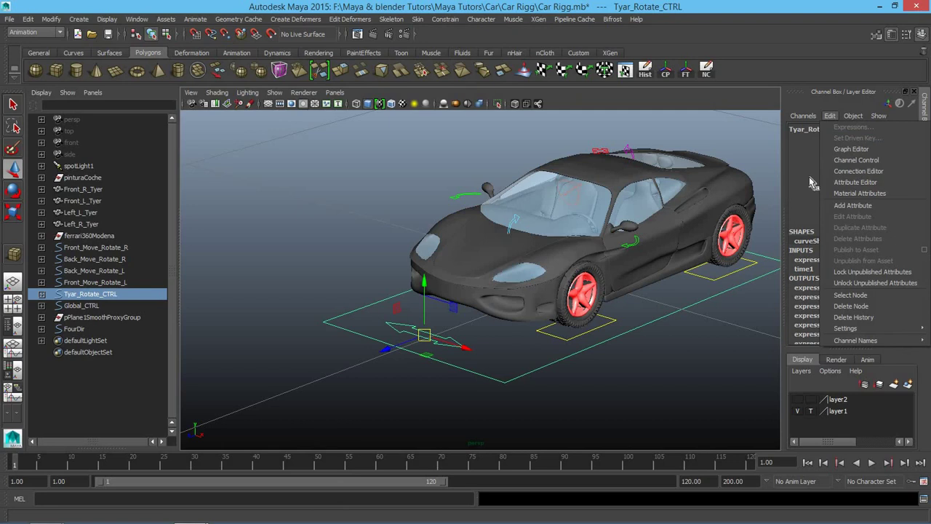
left_click(846, 176)
key("e")
key("ctrl+z")
key("ctrl+z")
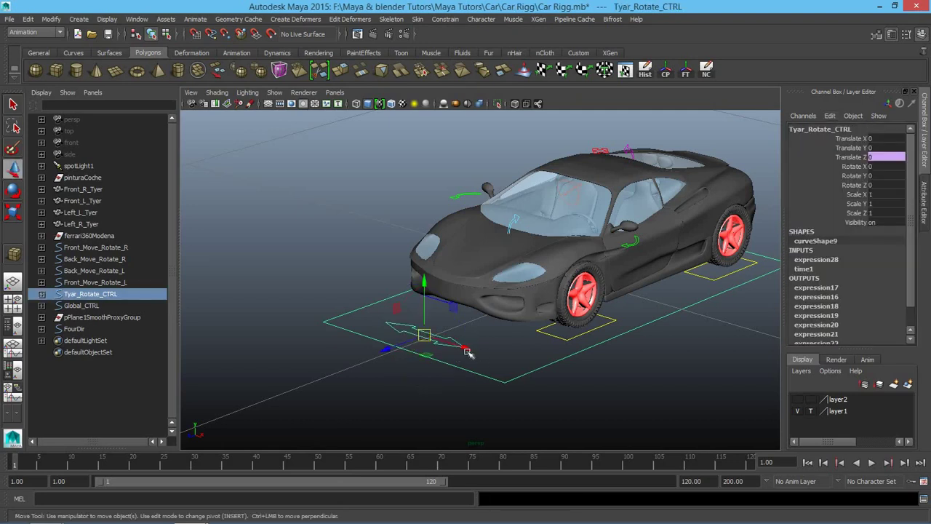
key("w")
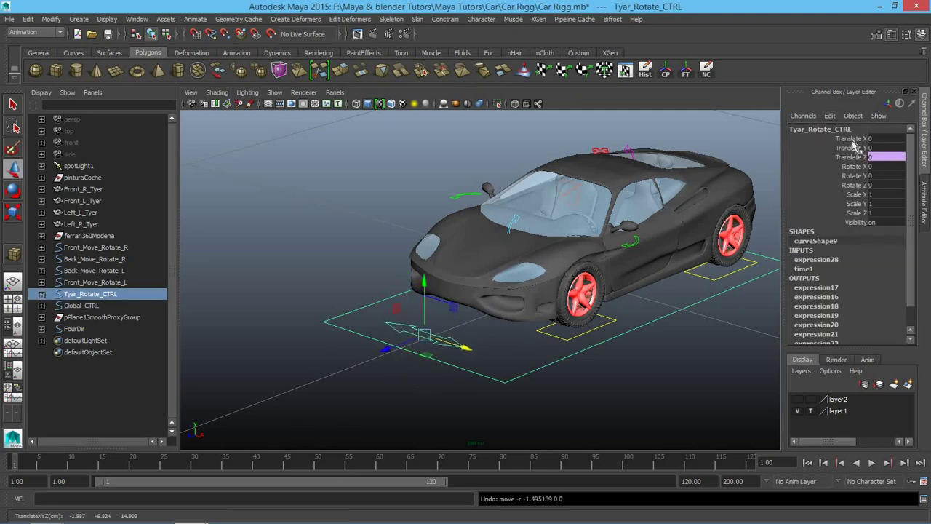
left_click_drag(851, 139, 851, 156)
left_click(829, 115)
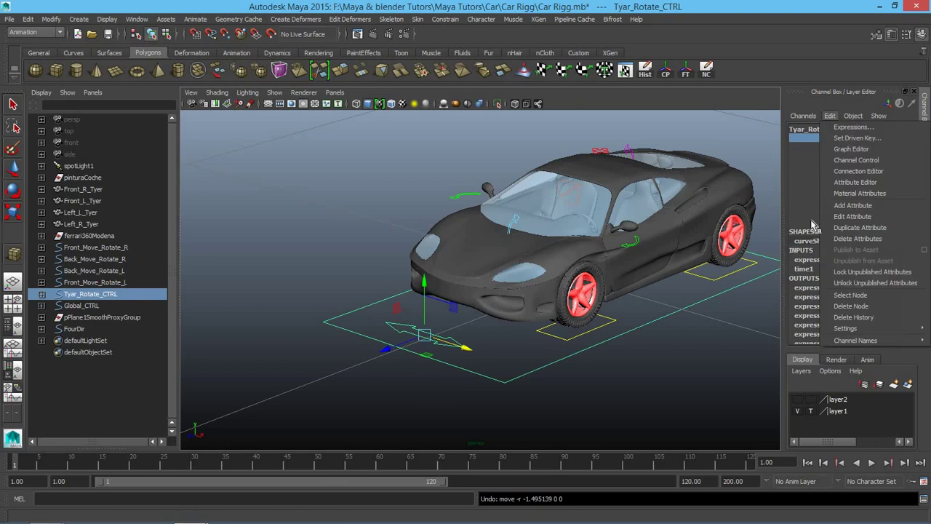
Step: Open the Expression Editor, copy Tyar_Rotate_CTRL.translateX, and reposition the editor window
left_click(853, 126)
left_click_drag(672, 157, 498, 182)
key("ctrl+c")
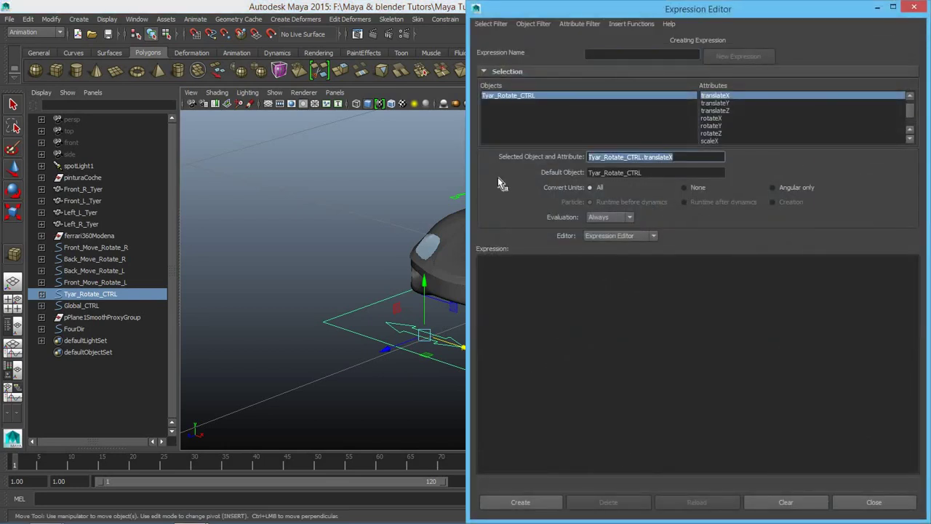
mouse_move(741, 15)
left_mouse_down()
mouse_move(612, 245)
mouse_move(624, 141)
mouse_move(628, 308)
mouse_move(628, 267)
mouse_move(259, 187)
left_mouse_up()
left_click_drag(192, 135, 210, 137)
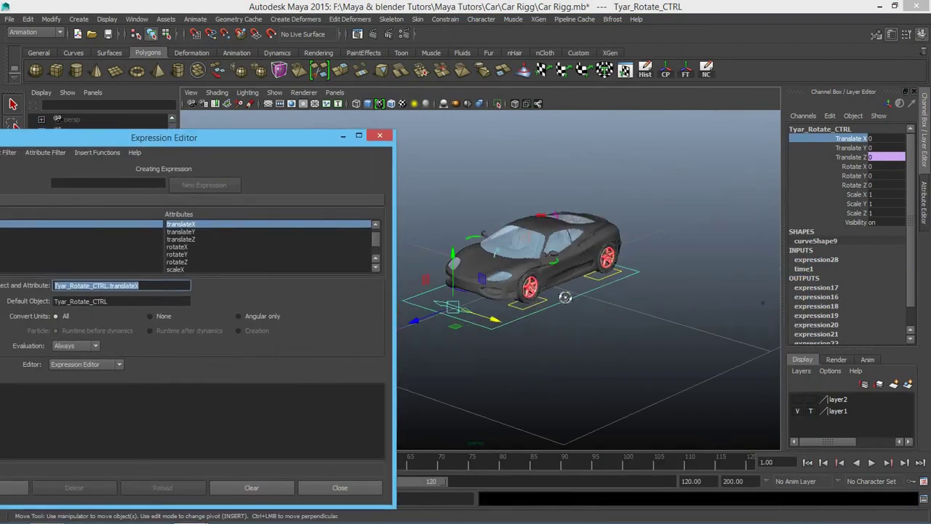
left_click_drag(495, 276, 551, 273, "alt")
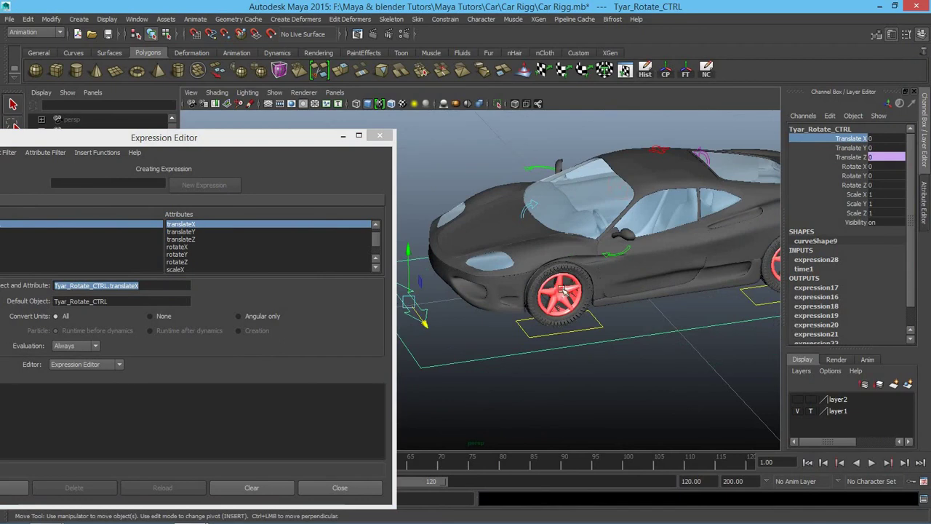
Step: Load Front_L_Tyer's rotateY and create Front_L_Tyer.rotateY=Tyar_Rotate_CTRL.translateX
left_click(561, 291)
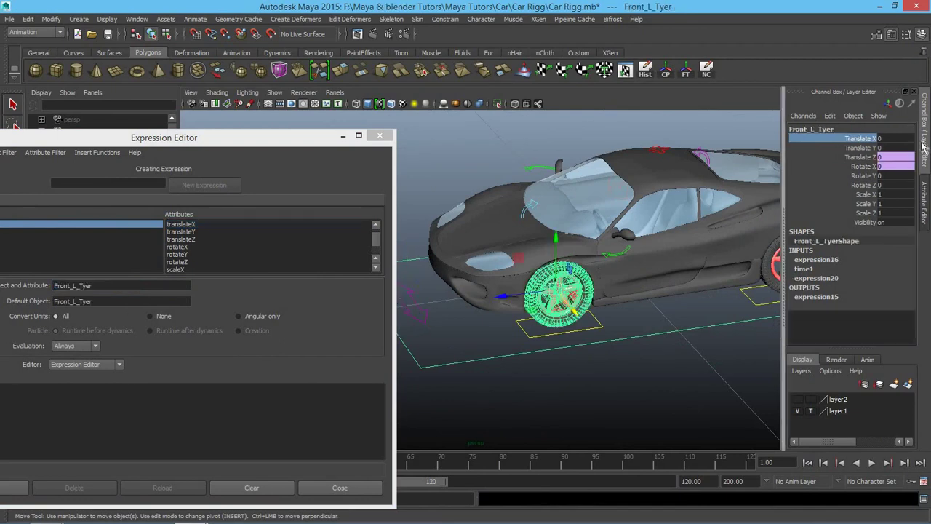
left_click(876, 177)
left_click(831, 118)
left_click(847, 129)
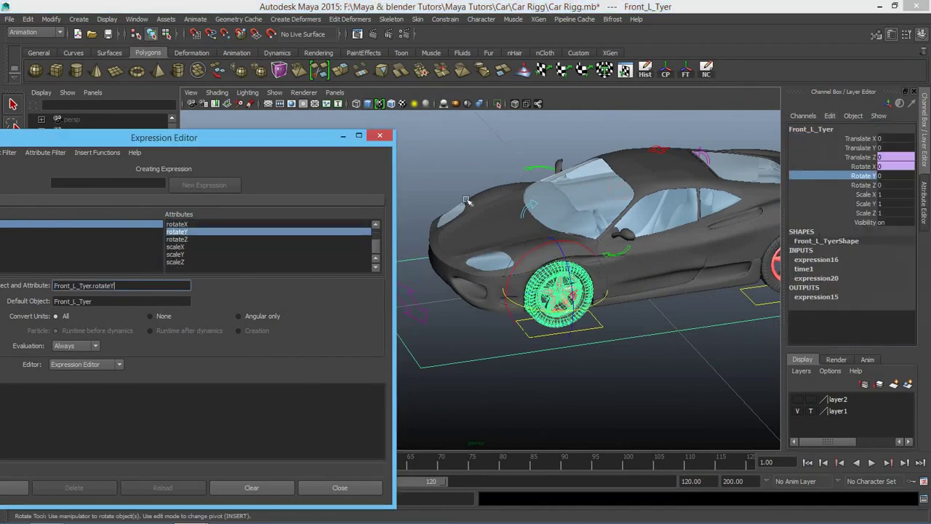
left_click_drag(188, 143, 272, 117)
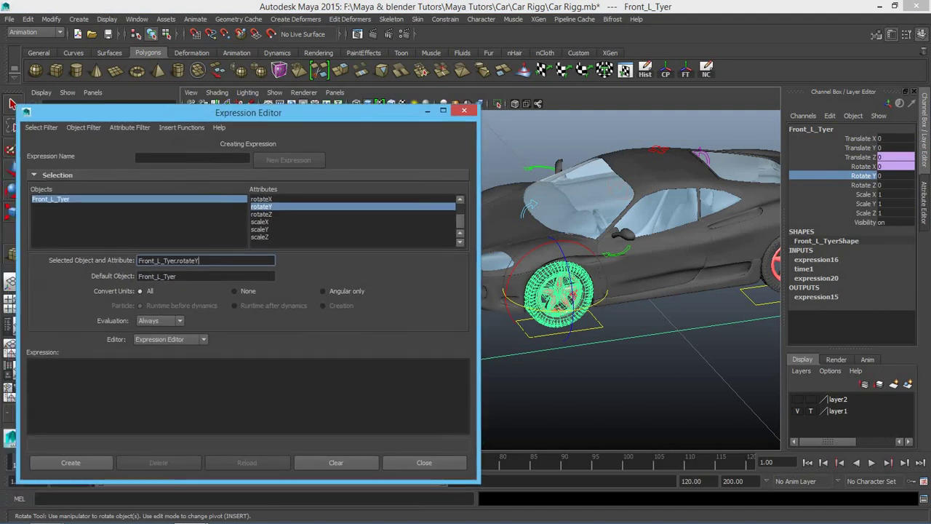
double_click(204, 260)
middle_click_drag(164, 347, 217, 372)
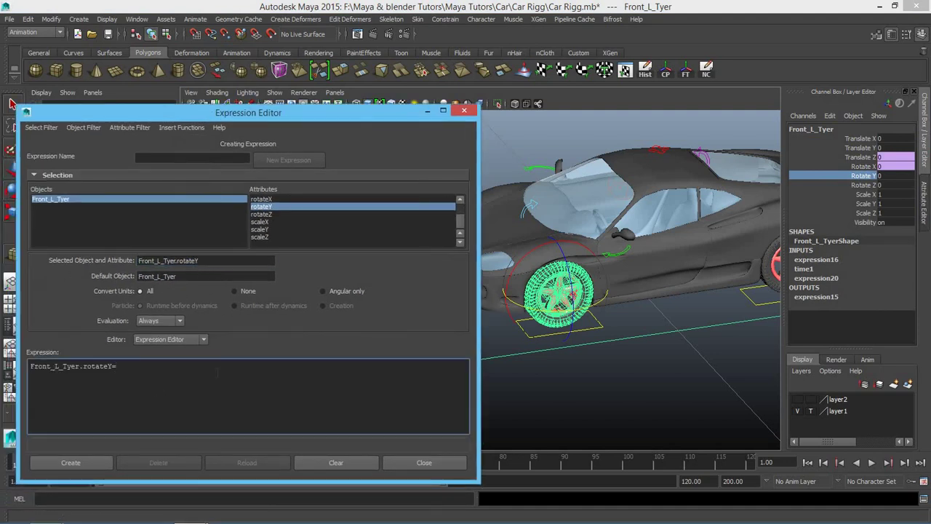
key("ctrl+v")
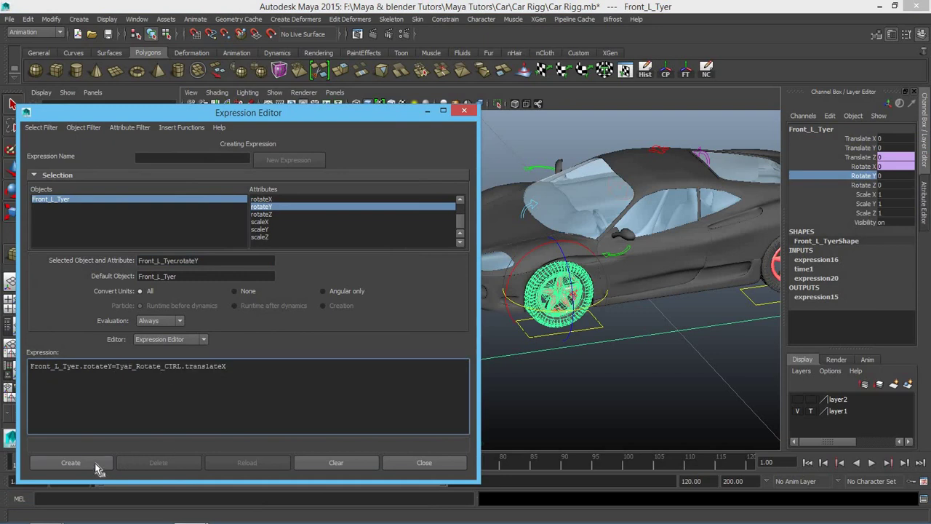
left_click(71, 463)
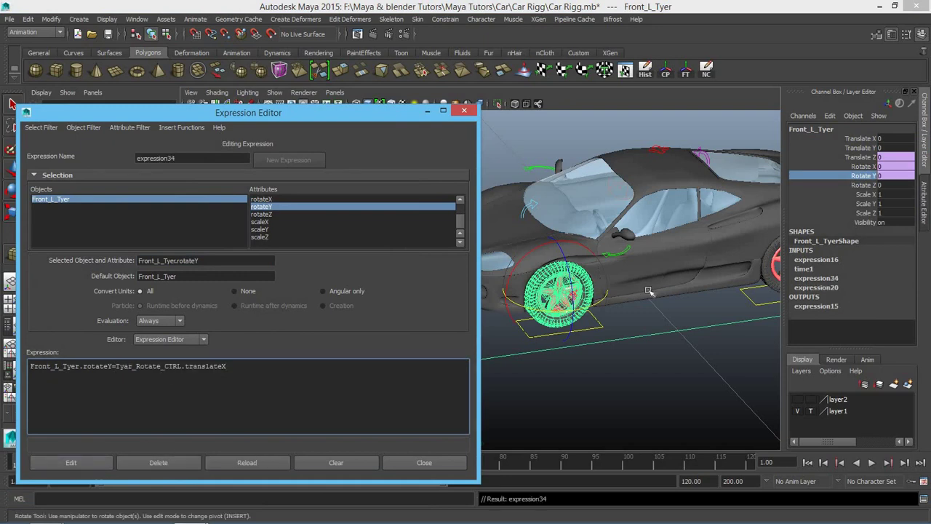
left_click_drag(673, 272, 637, 248, "alt")
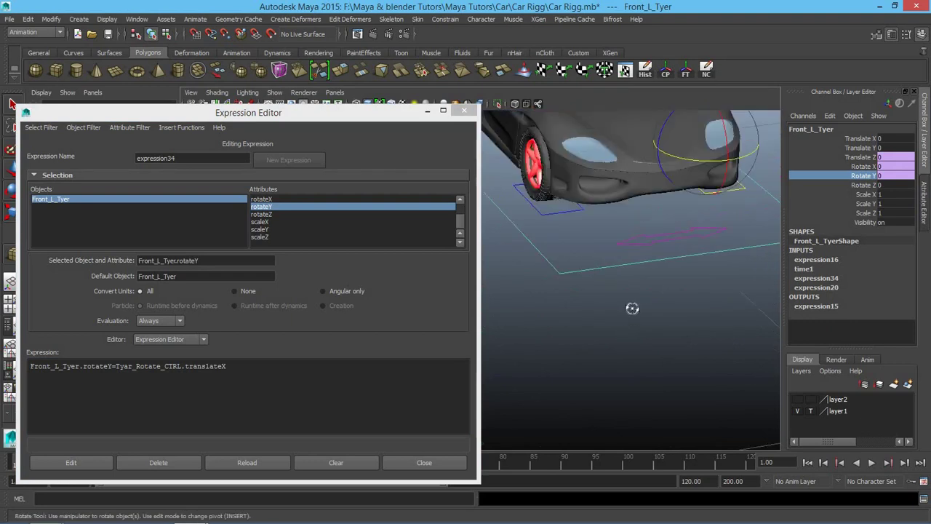
Step: Test the steering by sliding Tyar_Rotate_CTRL along X, then undo
left_click(638, 248)
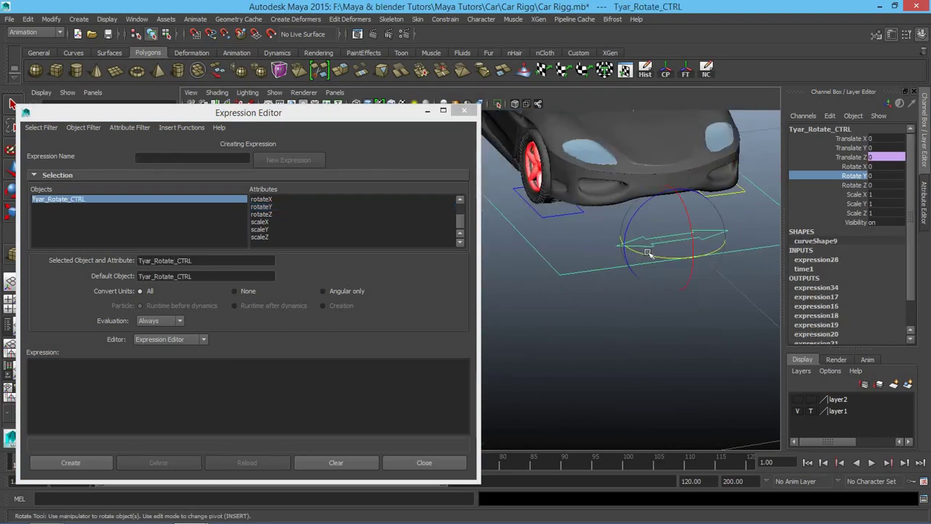
left_click_drag(637, 248, 544, 248, "alt")
scroll(629, 218, "up", 5)
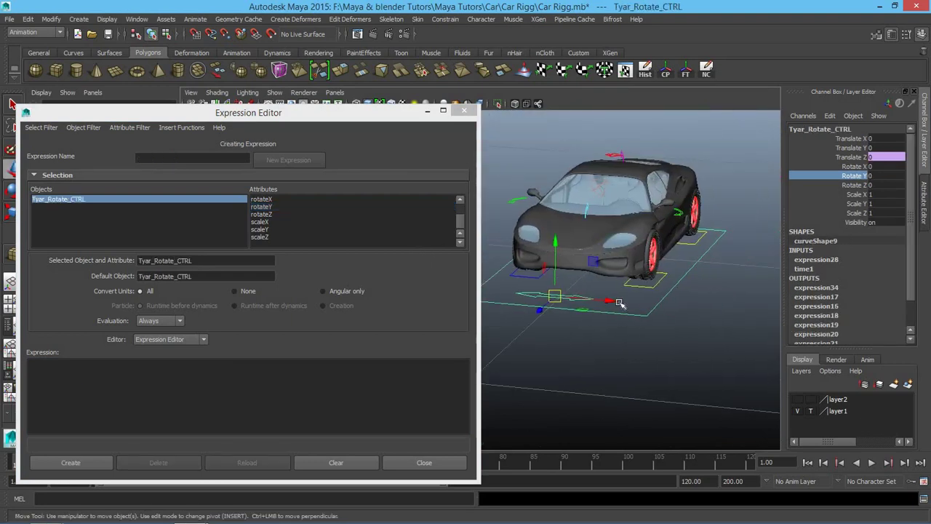
left_click_drag(622, 301, 554, 300)
key("ctrl+z")
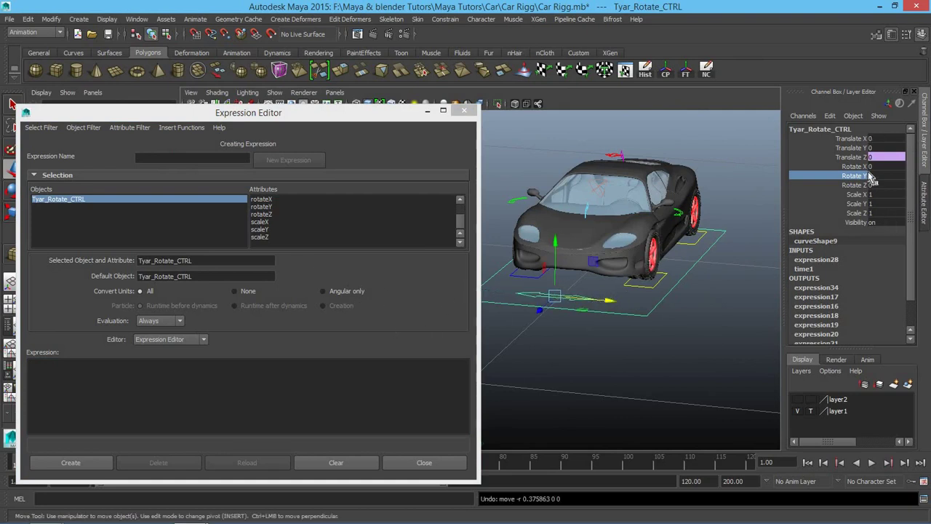
Step: Reload expression34 from Front_L_Tyer's rotateY and apply it with a *10 multiplier
left_click(852, 157)
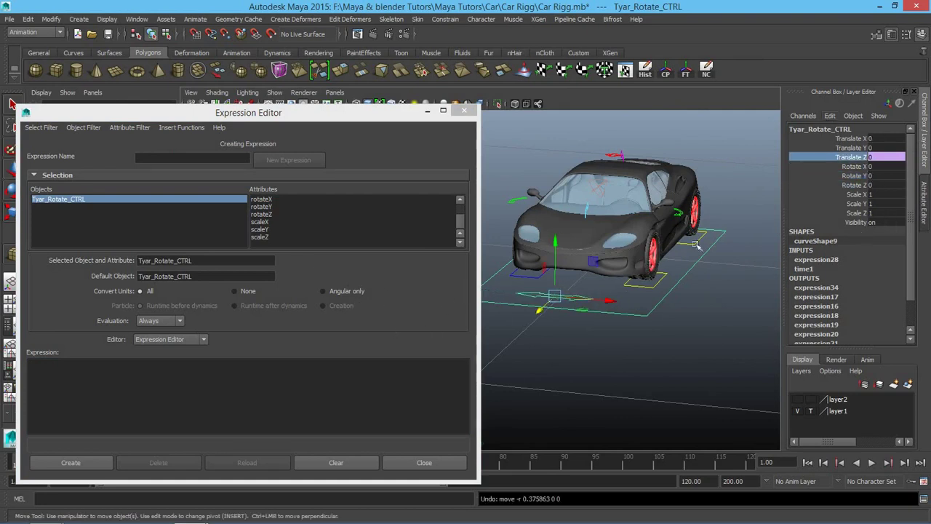
left_click(636, 369)
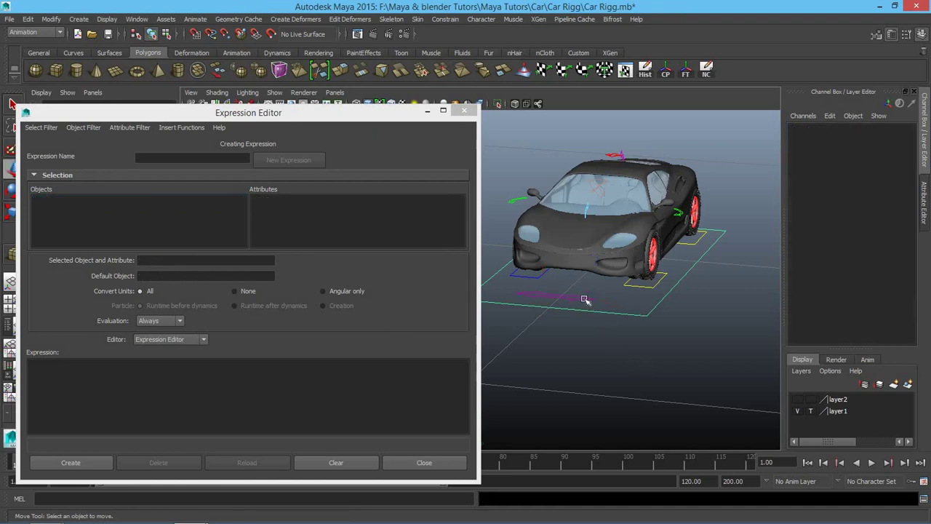
left_click(652, 263)
left_click(869, 176)
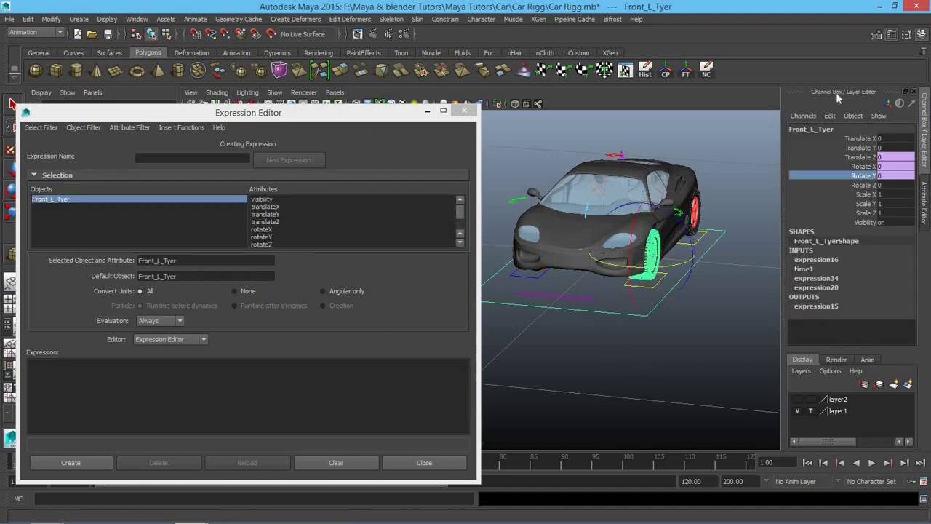
left_click(831, 117)
left_click(837, 125)
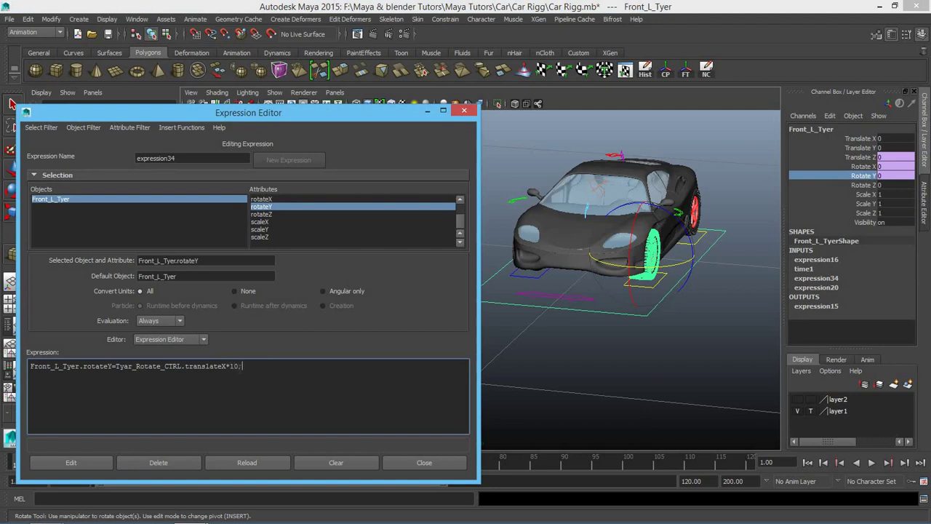
left_click(91, 464)
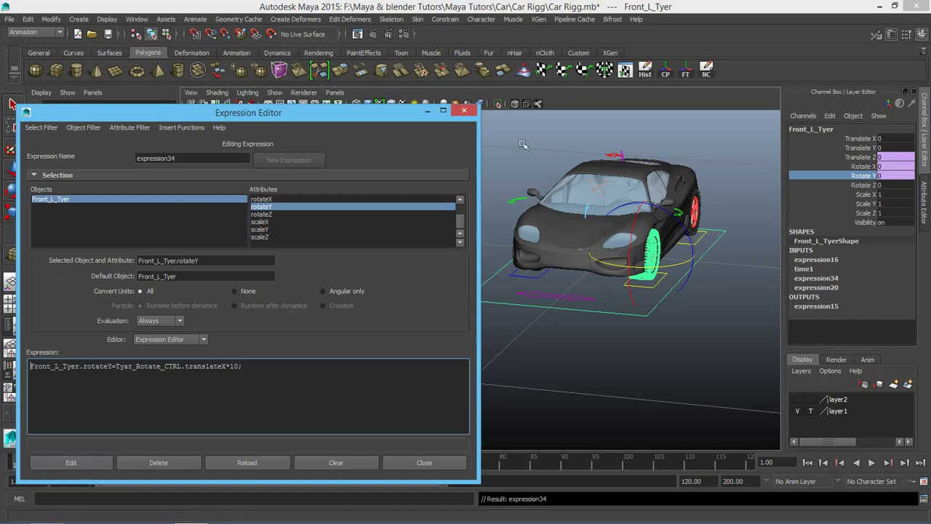
Step: Slide Tyar_Rotate_CTRL along X to check the amplified steering, then undo
left_click(592, 305)
left_click(600, 299)
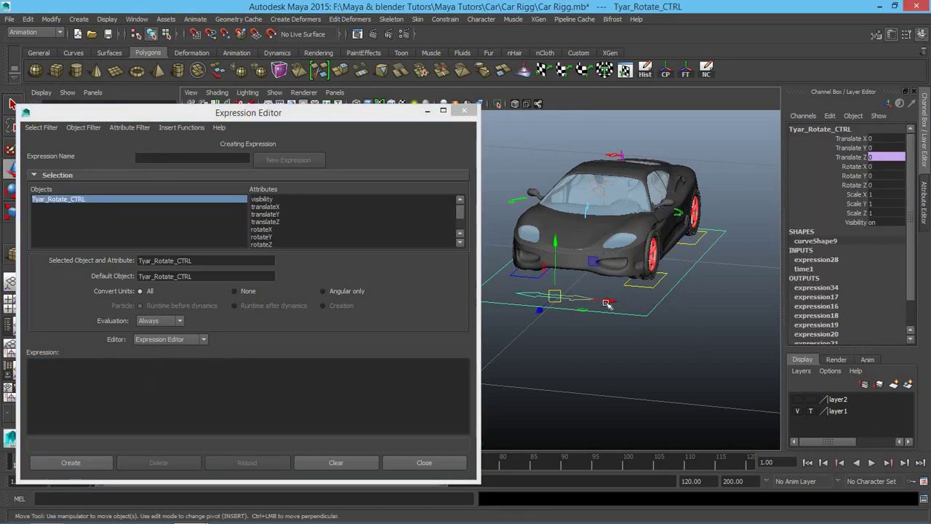
mouse_move(600, 300)
left_mouse_down()
mouse_move(633, 289)
mouse_move(630, 280)
left_mouse_up()
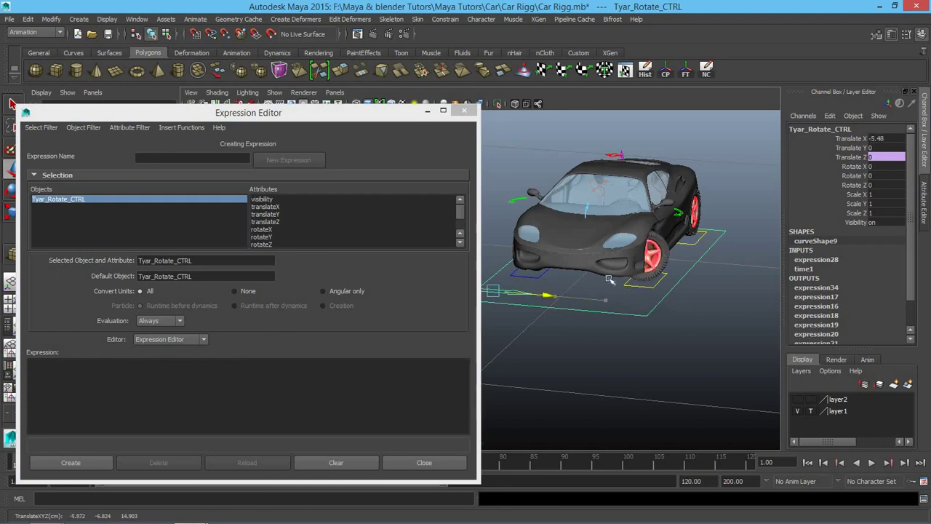
key("ctrl+z")
mouse_move(546, 259)
left_mouse_down("alt")
mouse_move(562, 288)
mouse_move(558, 260)
left_mouse_up("alt")
Step: Load the front right tyre's rotateY into the Expression Editor
left_click(557, 259)
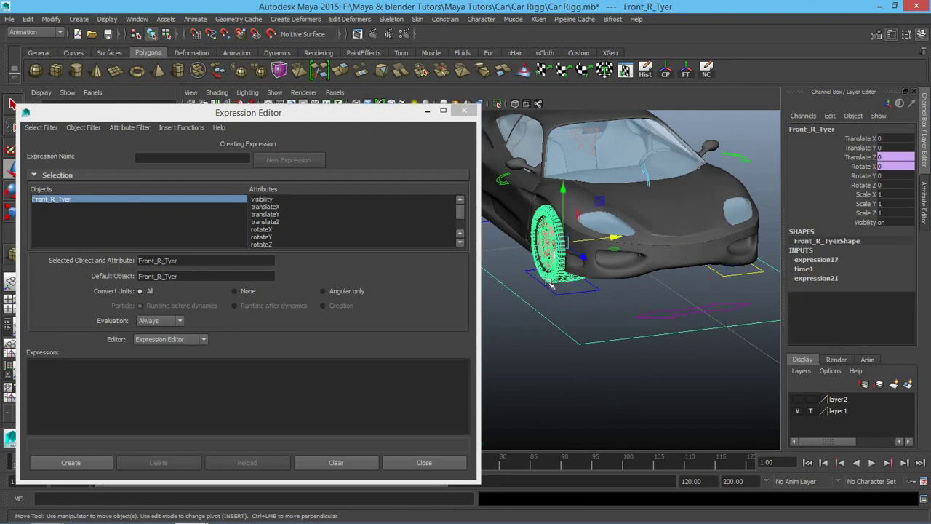
left_click(862, 177)
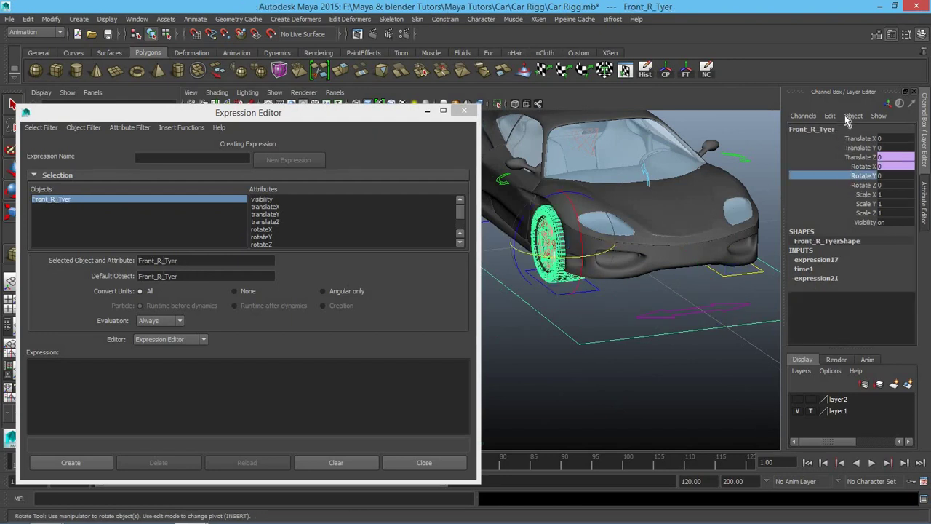
left_click(830, 116)
left_click(844, 129)
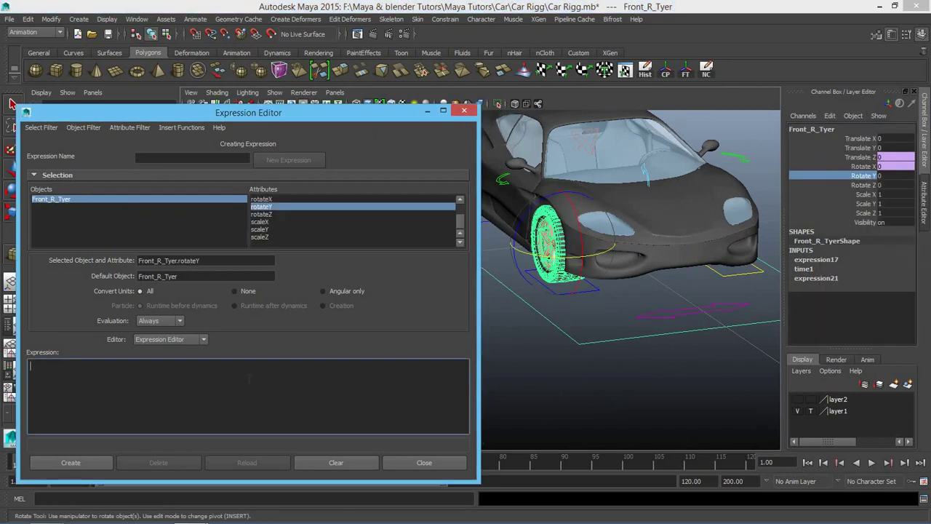
Step: Enter Front_R_Tyer.rotateY=Tyar_Rotate_CTRL.translateX*10; and create the expression
left_click(109, 386)
left_click(169, 261)
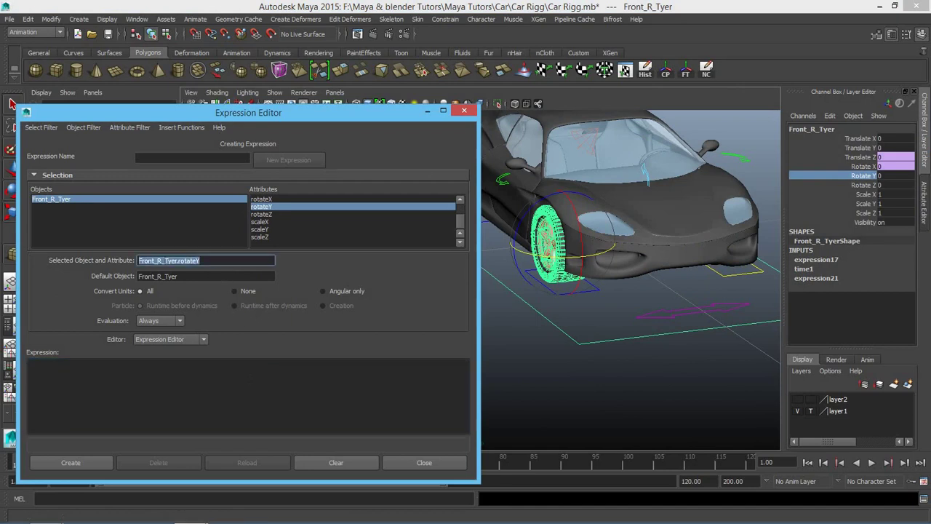
left_click(165, 391)
type("Front_R_Tyer.rotateY")
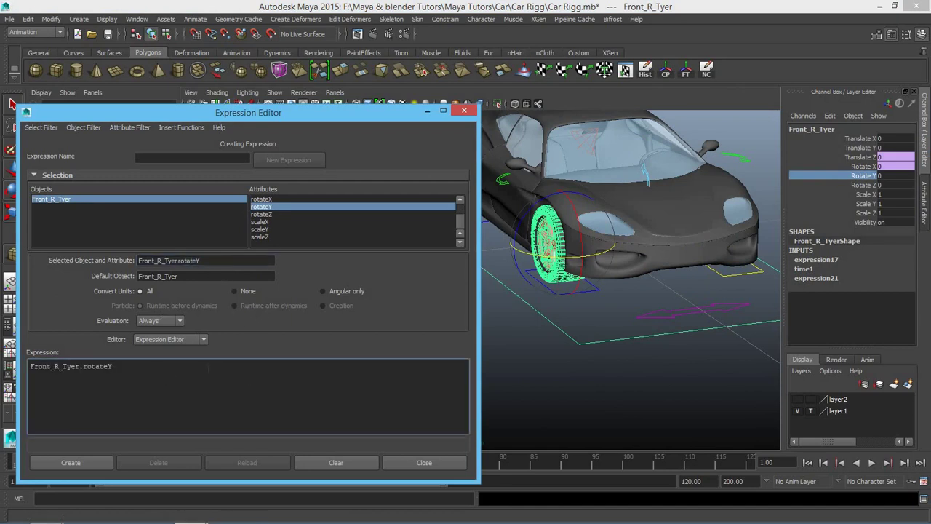
type("Tyar_Rotate_CTRL.translateX")
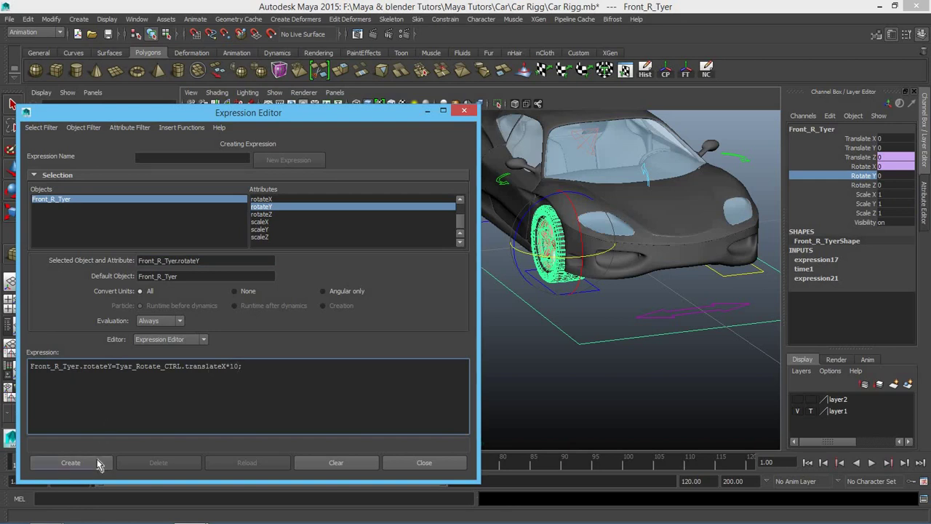
left_click(100, 460)
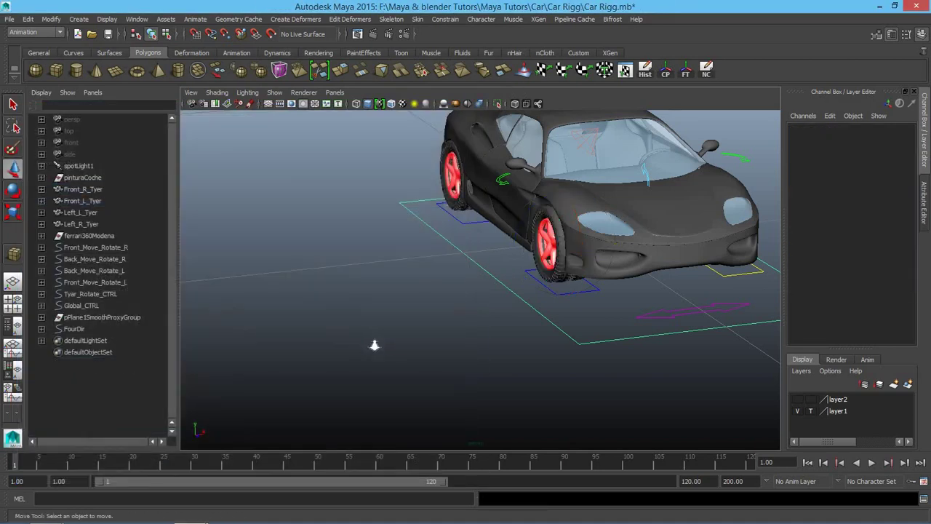
scroll(579, 381, "down", 3)
scroll(416, 378, "up", 3)
left_click_drag(415, 379, 539, 320, "alt")
left_click(540, 320)
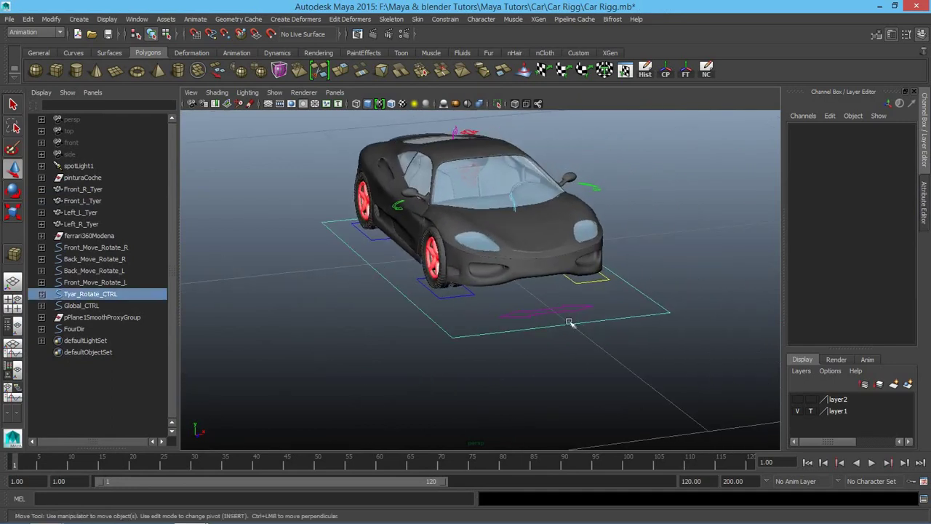
scroll(561, 322, "up", 3)
mouse_move(428, 318)
left_mouse_down("alt")
mouse_move(516, 316)
mouse_move(495, 309)
left_mouse_up("alt")
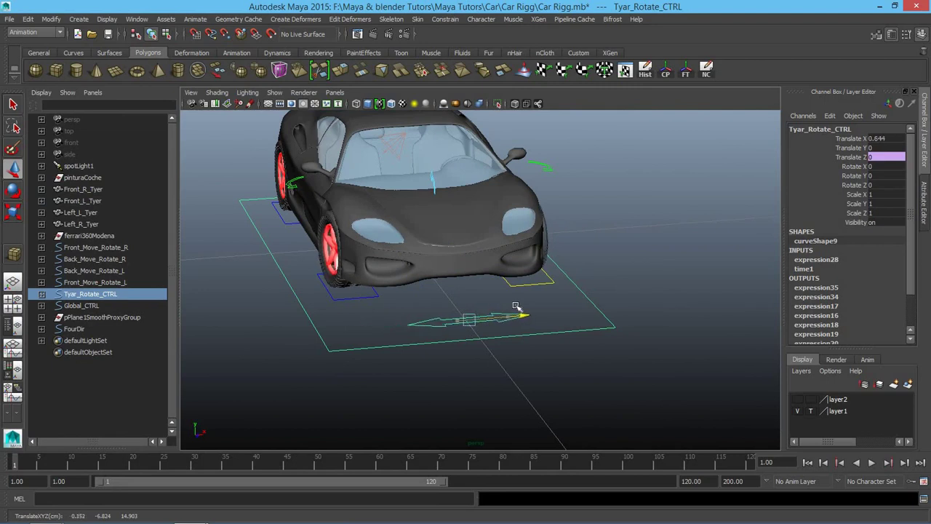
key("ctrl+z")
left_click(490, 328)
scroll(490, 328, "down", 3)
mouse_move(504, 334)
left_mouse_down("alt")
mouse_move(402, 336)
mouse_move(349, 313)
mouse_move(368, 316)
left_mouse_up("alt")
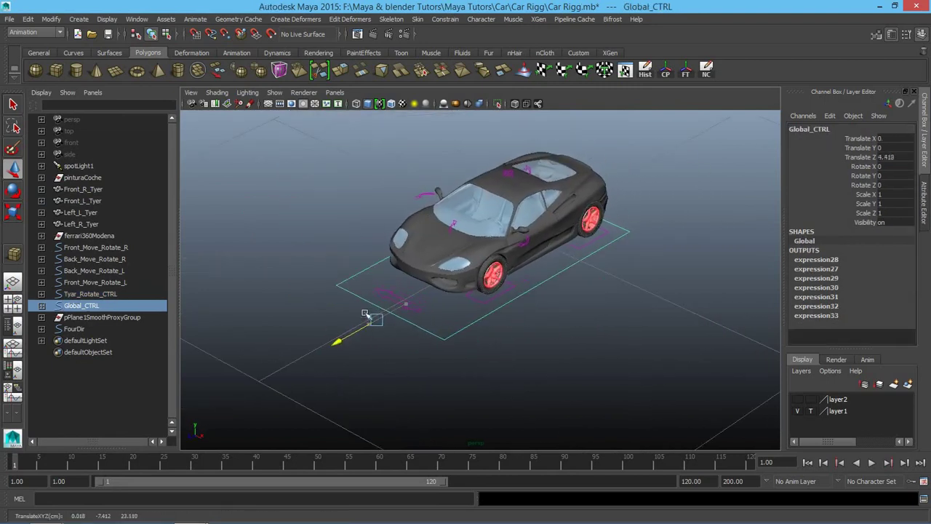
key("ctrl+z")
left_click(450, 299)
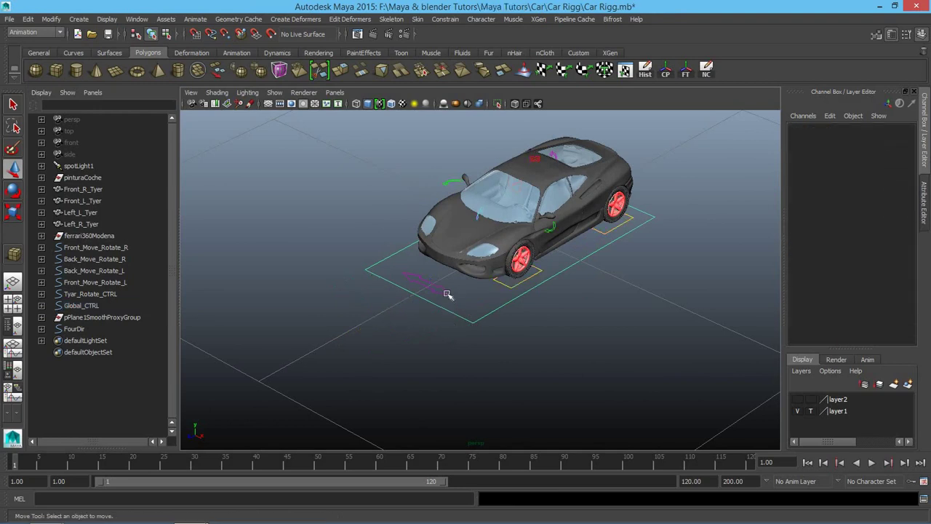
left_click(447, 295)
left_click_drag(471, 305, 445, 295)
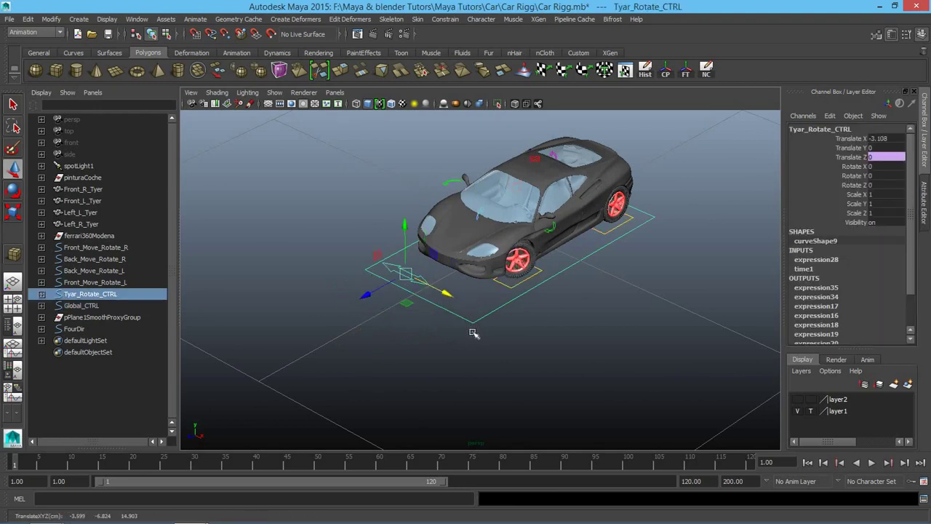
mouse_move(473, 332)
left_mouse_down("alt")
mouse_move(451, 328)
mouse_move(451, 352)
left_mouse_up("alt")
left_click(397, 373)
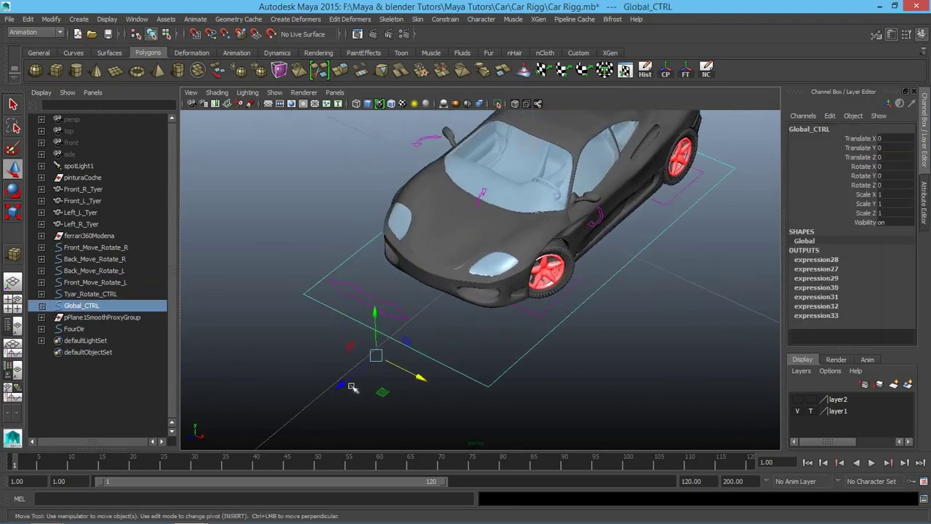
mouse_move(351, 387)
left_mouse_down()
mouse_move(408, 304)
mouse_move(391, 312)
left_mouse_up()
key("ctrl+z")
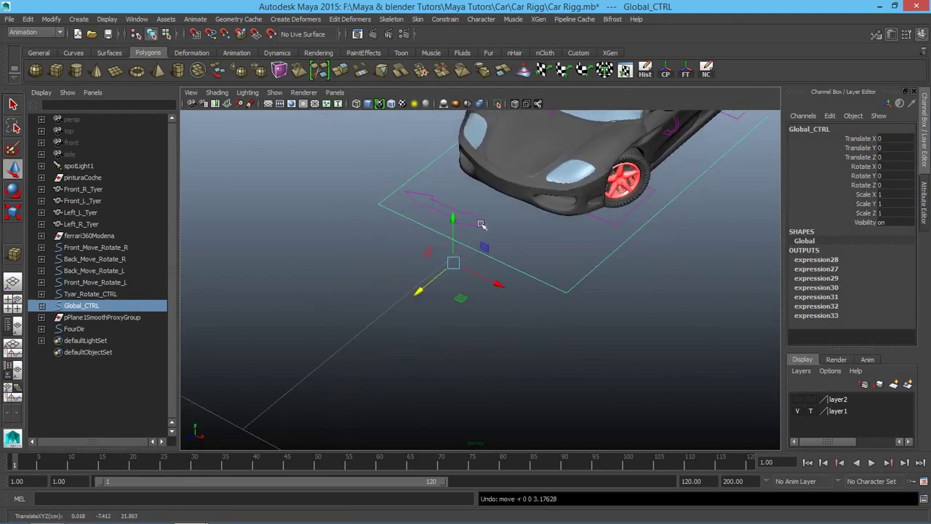
left_click(480, 224)
left_click_drag(488, 231, 556, 263)
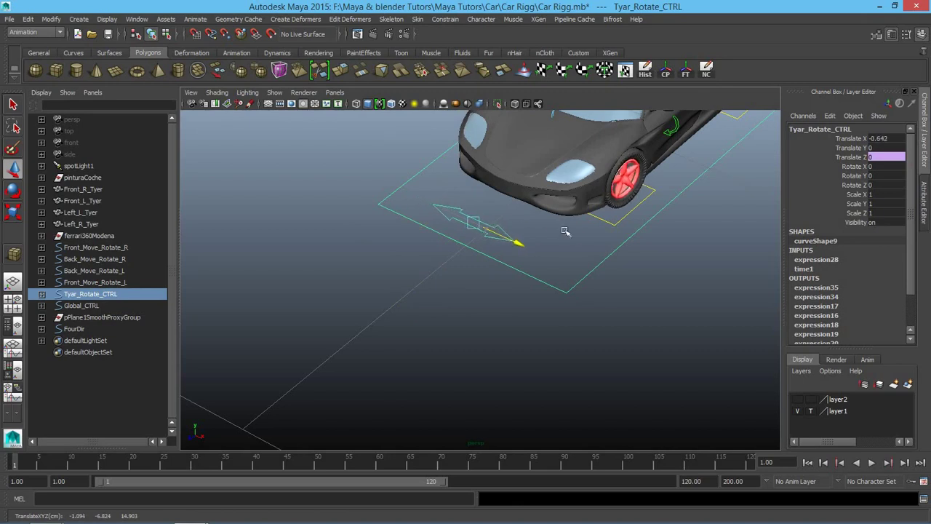
left_click(405, 296)
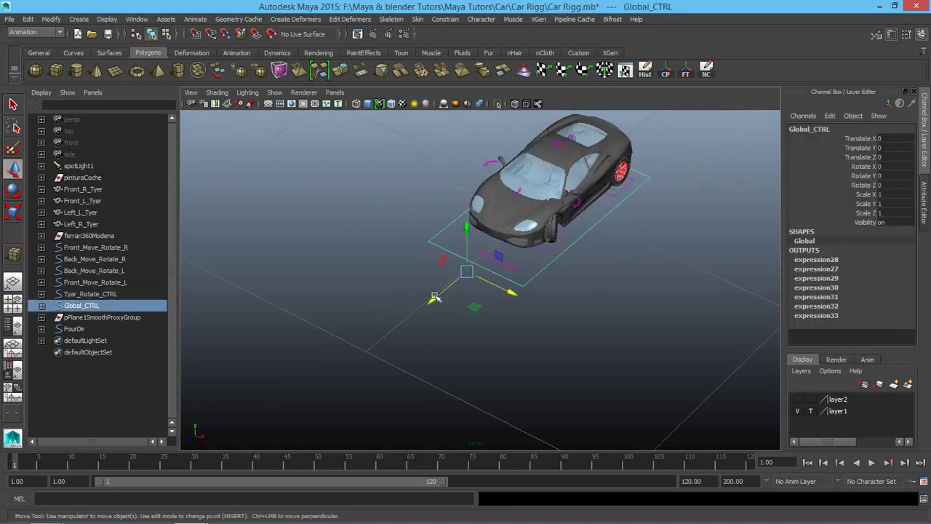
mouse_move(431, 293)
left_mouse_down()
mouse_move(481, 276)
mouse_move(468, 298)
left_mouse_up()
scroll(468, 298, "up", 3)
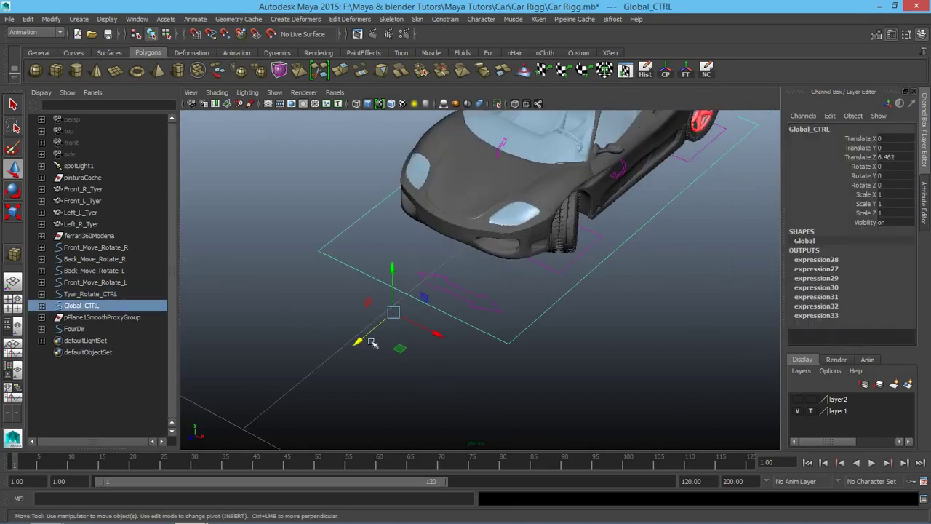
left_click_drag(361, 341, 342, 365)
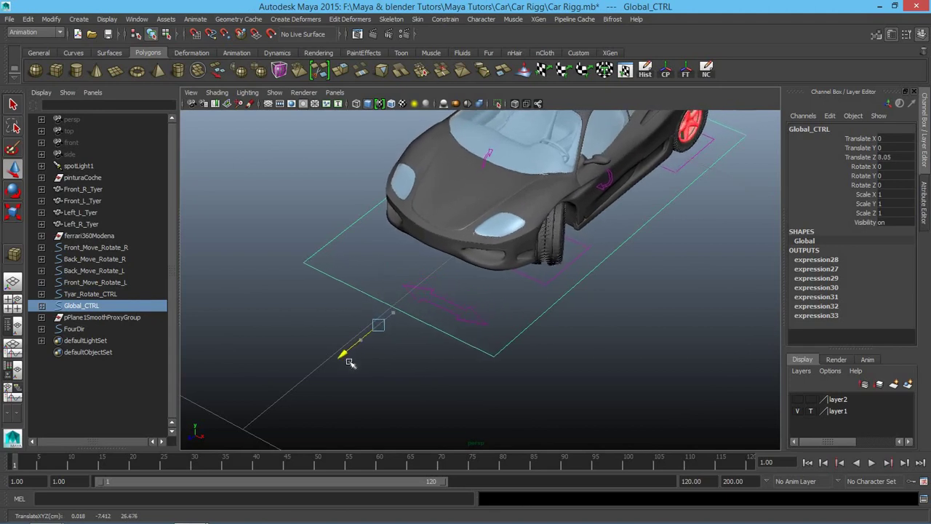
key("ctrl+z")
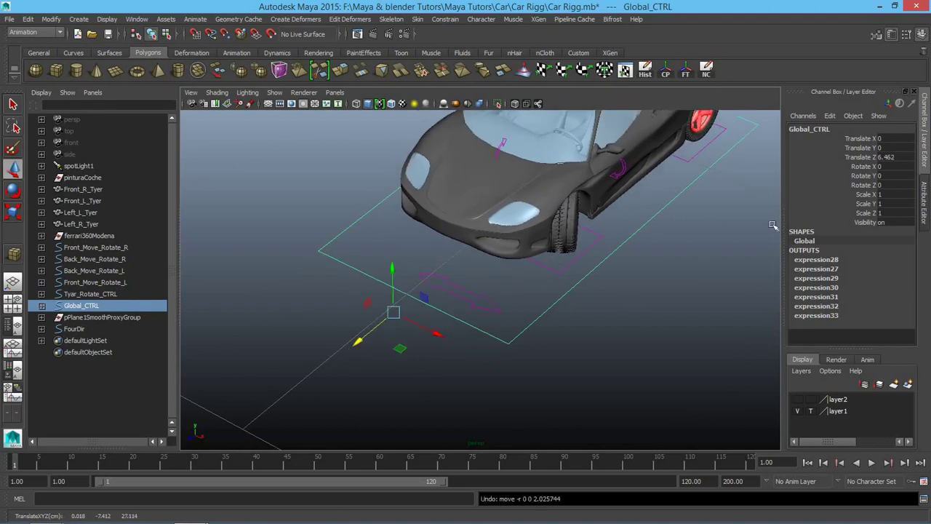
double_click(911, 156)
type("0")
key("Return")
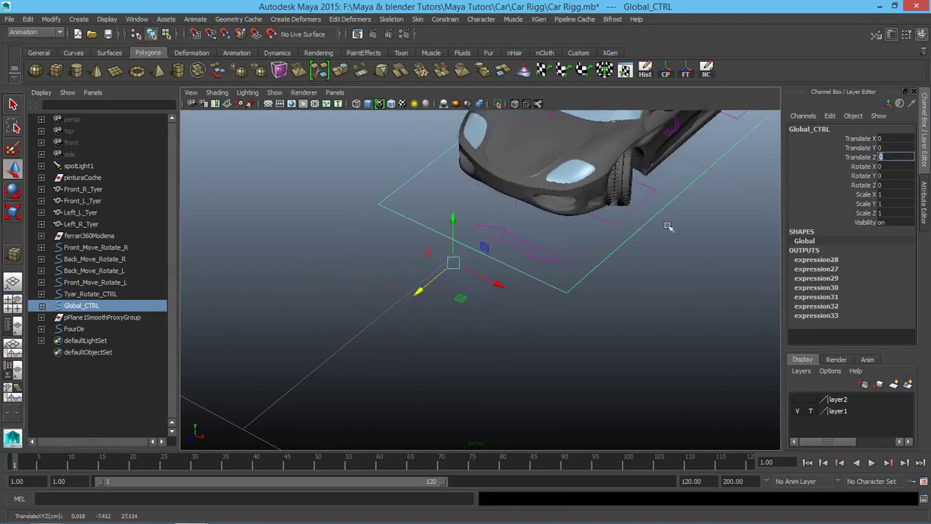
left_click(618, 268)
left_click(575, 256)
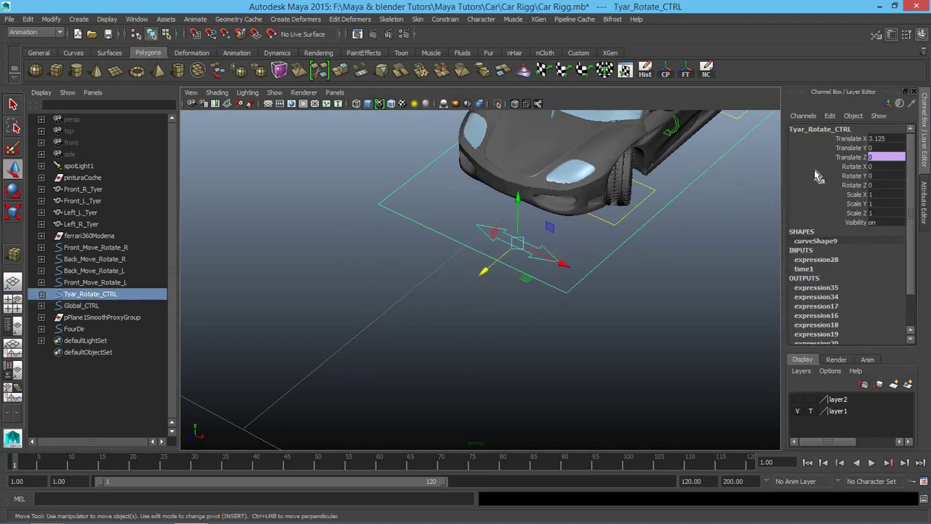
double_click(901, 138)
type("0")
key("Return")
left_click(597, 360)
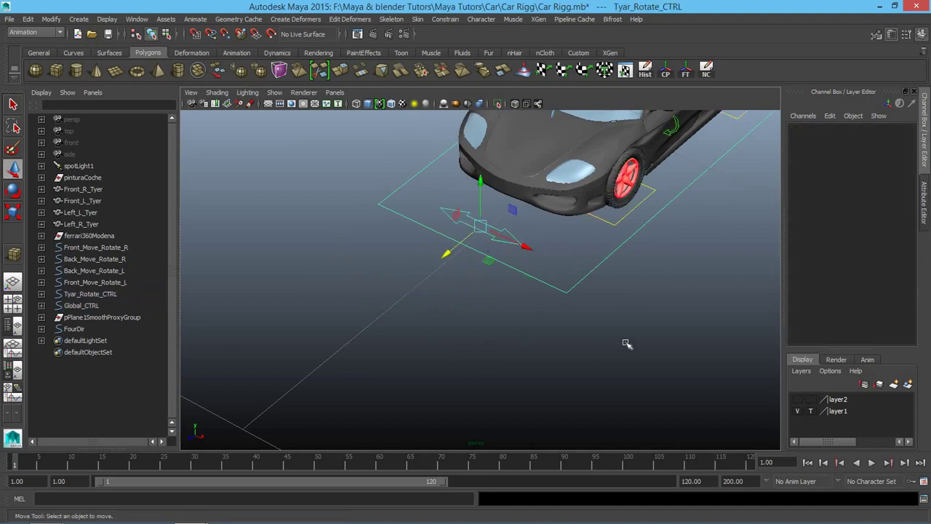
mouse_move(597, 360)
left_mouse_down("alt")
mouse_move(379, 355)
mouse_move(465, 251)
mouse_move(462, 231)
mouse_move(437, 211)
mouse_move(499, 183)
mouse_move(468, 204)
left_mouse_up("alt")
left_click(499, 182)
left_click(490, 191)
left_click(500, 205)
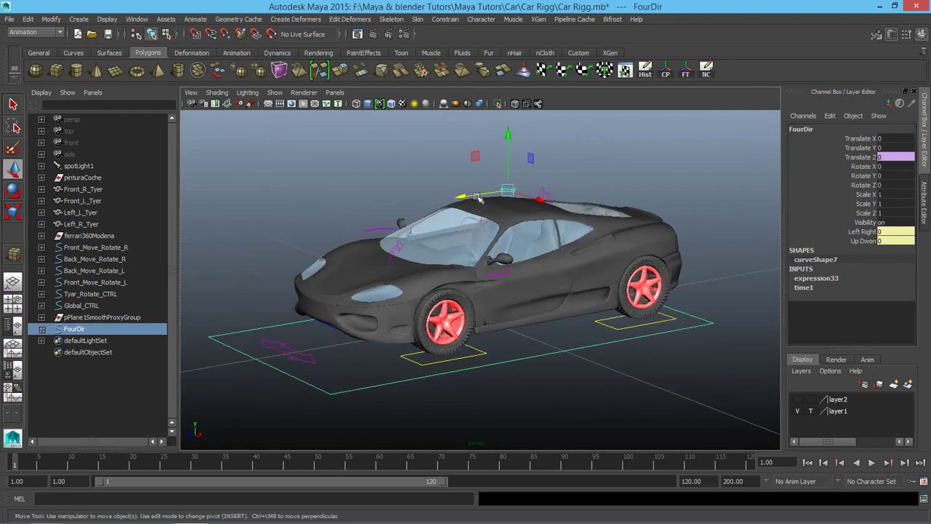
left_click_drag(468, 198, 390, 227)
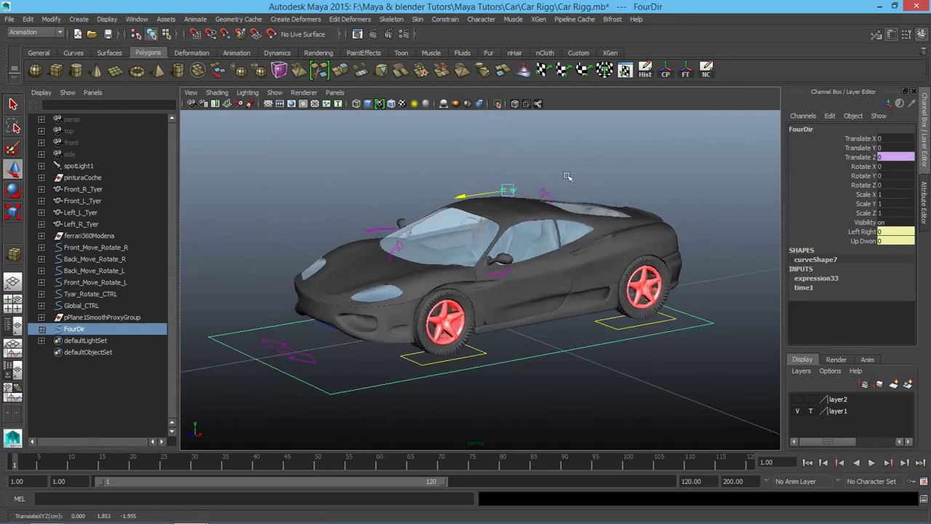
mouse_move(549, 182)
left_mouse_down("alt")
mouse_move(491, 193)
mouse_move(506, 195)
mouse_move(445, 137)
left_mouse_up("alt")
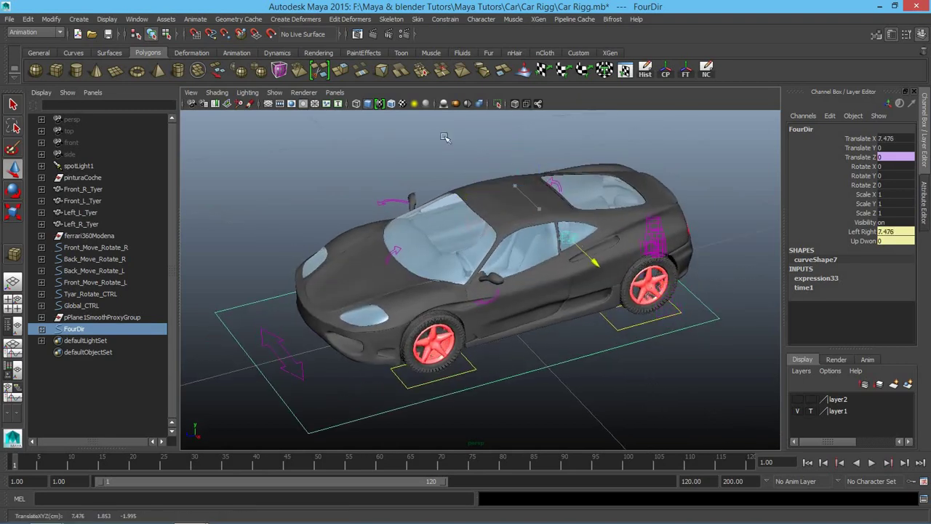
key("ctrl+z")
key("ctrl+z")
key("ctrl+z")
key("ctrl+z")
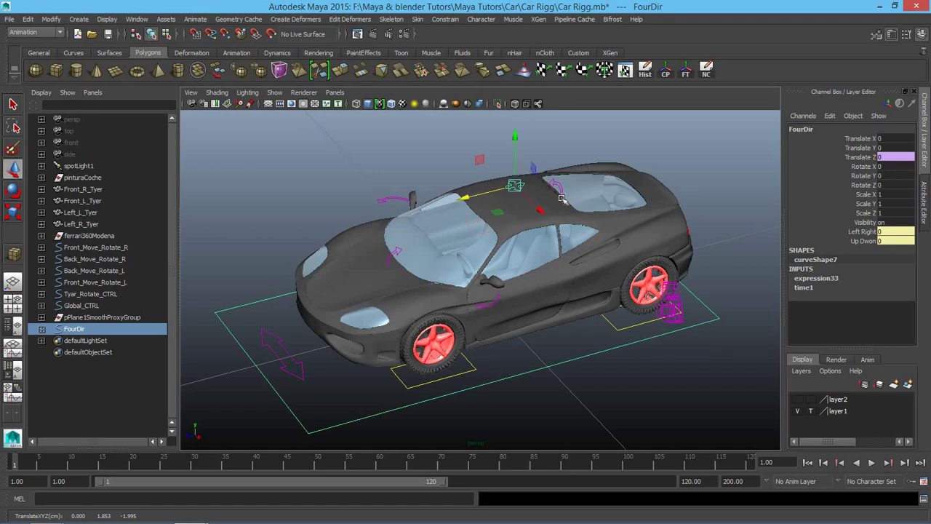
left_click_drag(539, 209, 513, 243)
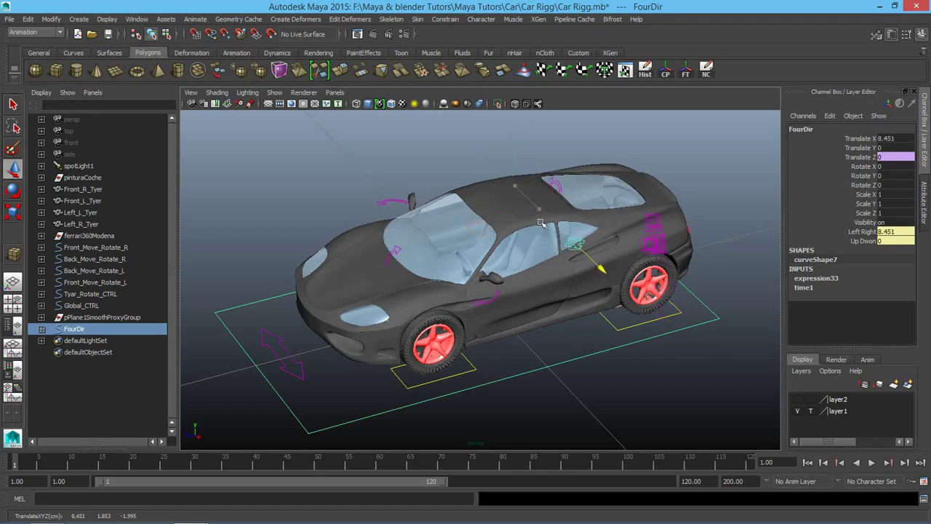
key("ctrl+z")
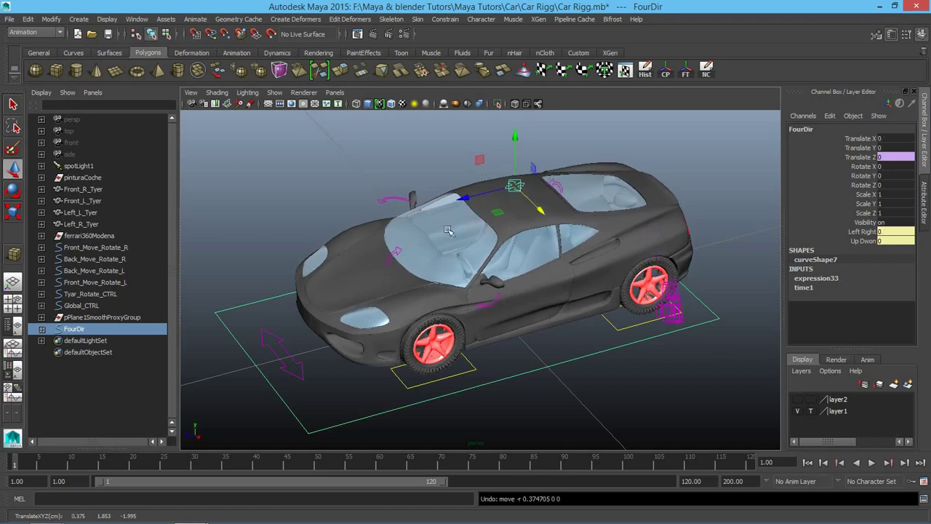
left_click_drag(514, 187, 626, 187)
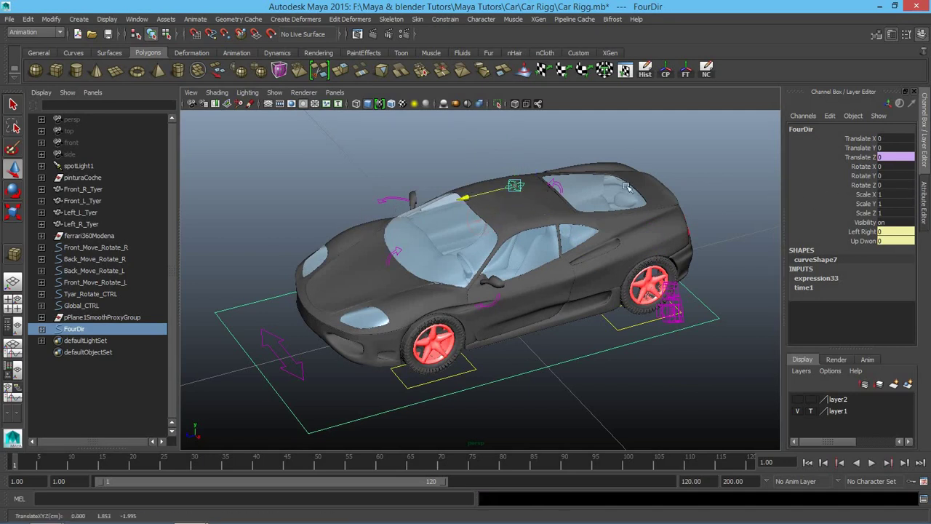
mouse_move(503, 198)
left_mouse_down()
mouse_move(458, 202)
mouse_move(531, 206)
left_mouse_up()
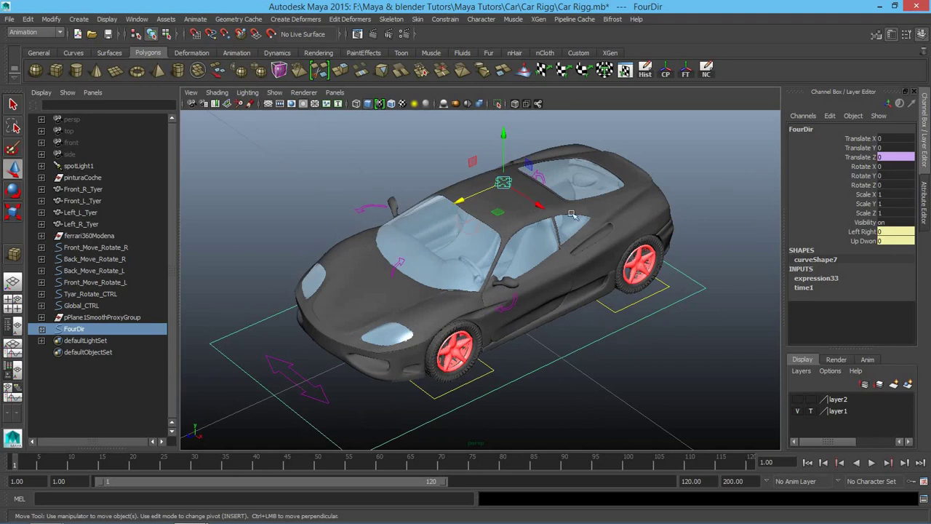
middle_click_drag(523, 198, 480, 174)
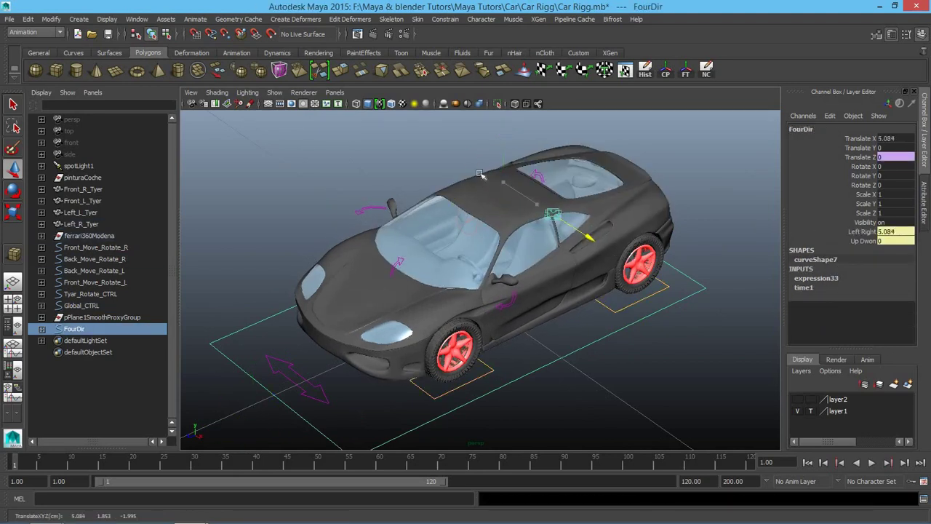
key("ctrl+z")
key("ctrl+z")
key("ctrl+z")
key("ctrl+z")
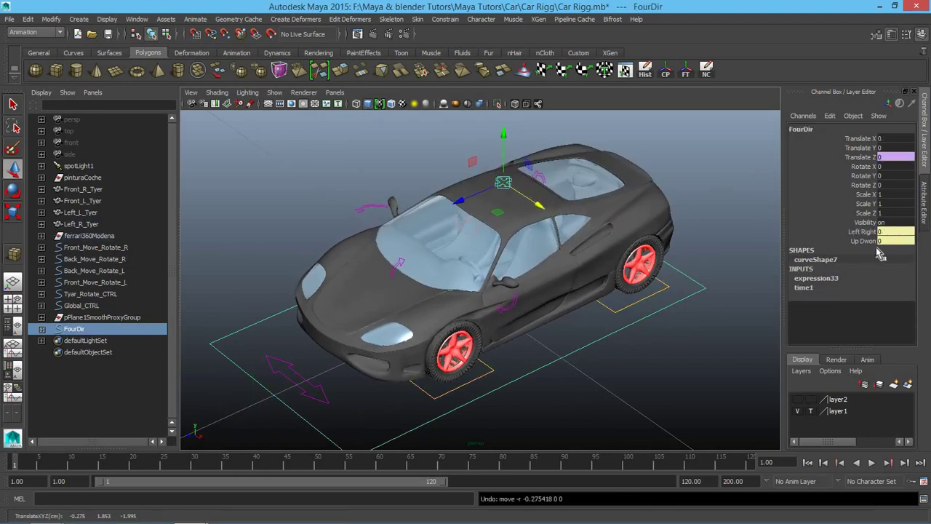
left_click(865, 241)
right_click(866, 241)
left_click(581, 220)
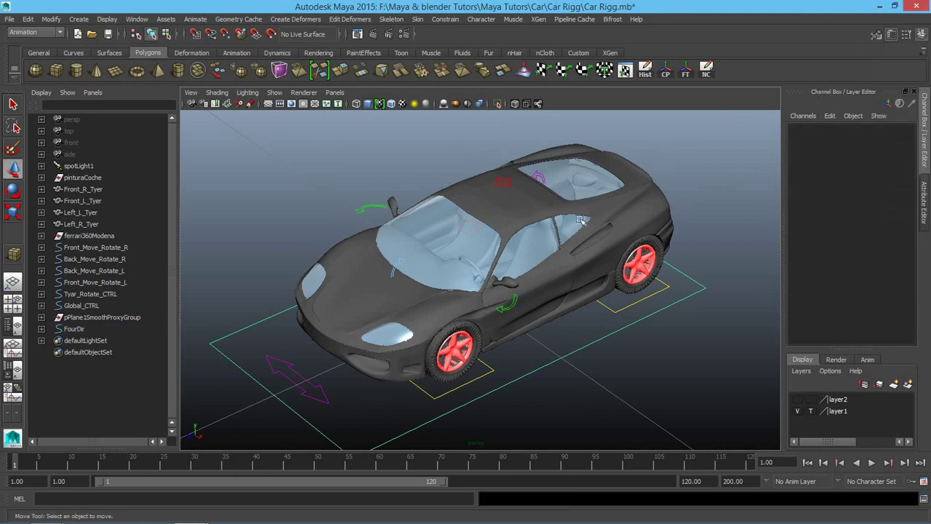
left_click(508, 185)
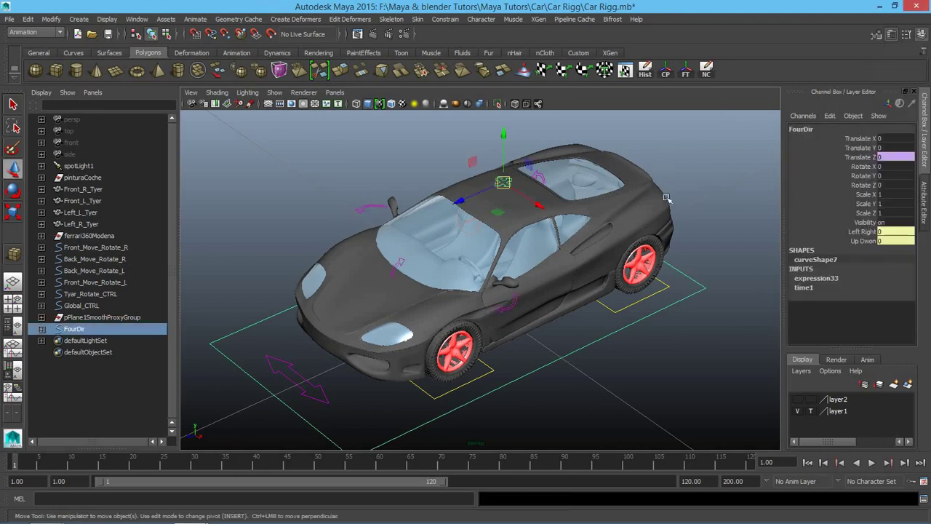
Step: Break the connections on FourDir's Left Right and Up Dwon channels
left_click_drag(864, 241, 864, 231)
right_click(864, 231)
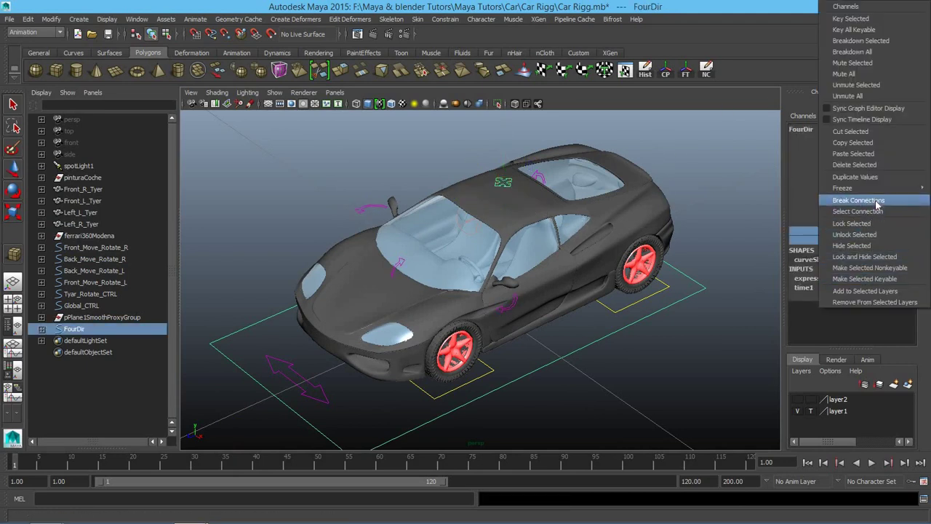
left_click(876, 204)
Step: Shift the car body sideways along X with FourDir, then undo it
key("w")
left_click(611, 174)
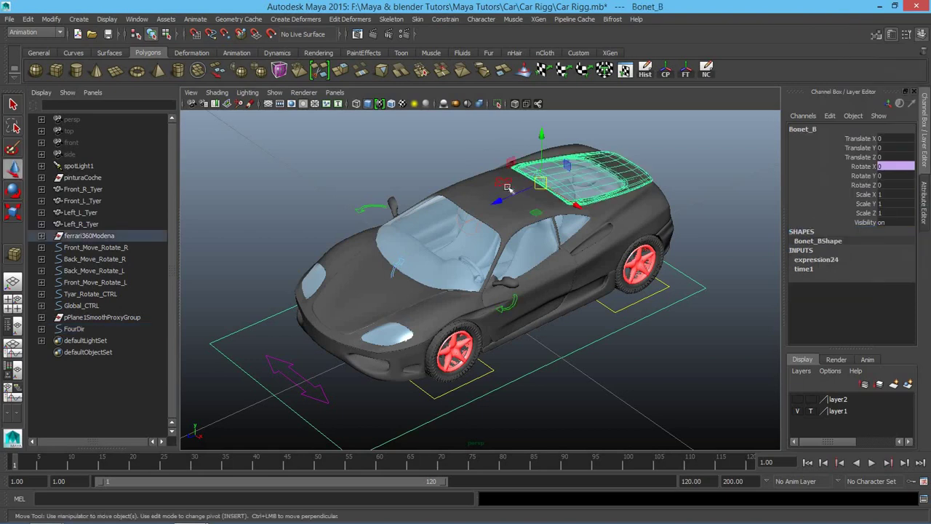
left_click(508, 187)
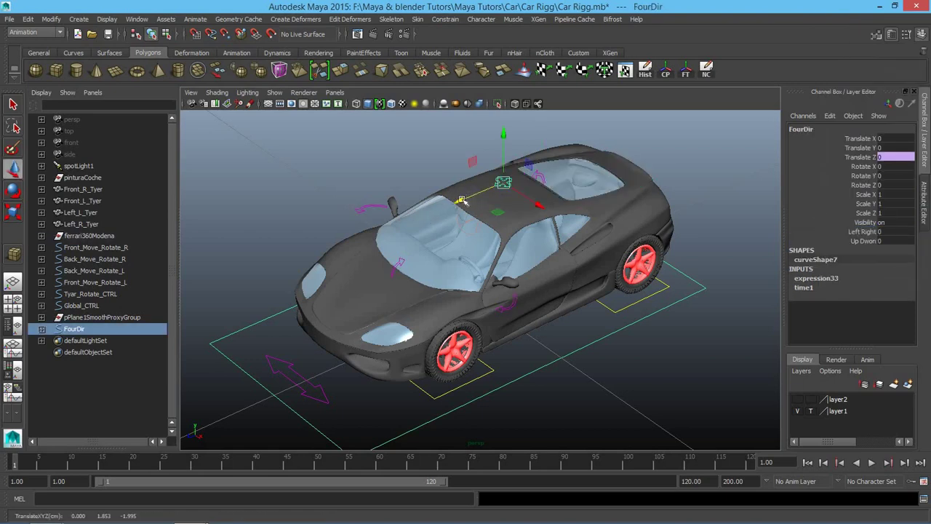
left_click_drag(533, 207, 582, 237)
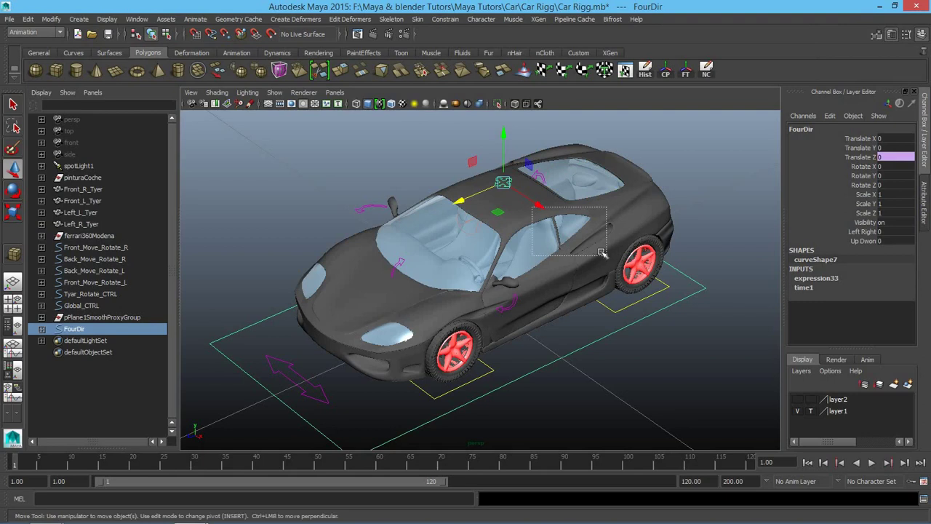
key("ctrl+z")
key("ctrl+z")
key("shift+z")
key("shift+z")
key("ctrl+z")
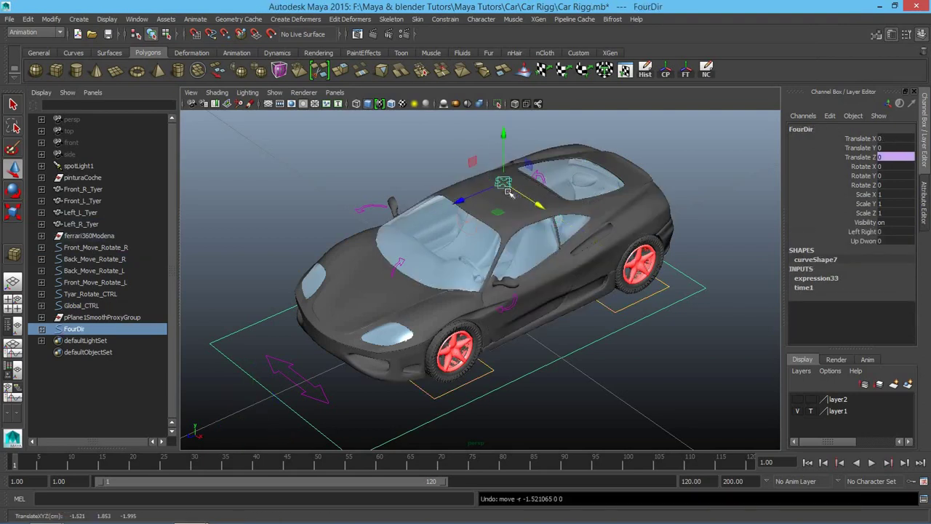
Step: Slide FourDir's Up Dwon attribute to 10 to bounce the body
left_click(864, 241)
key("ctrl+z")
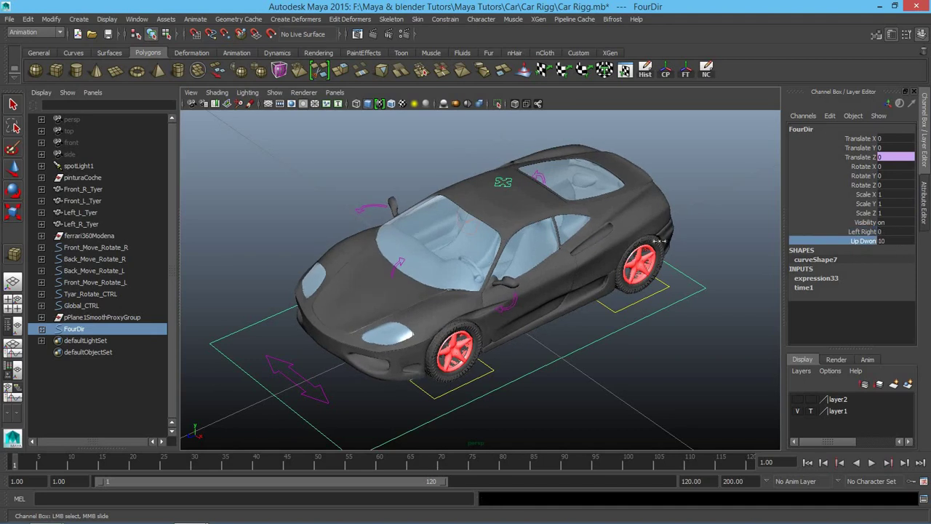
middle_click_drag(567, 243, 288, 287)
left_click_drag(288, 287, 364, 262, "alt")
left_click(320, 280)
scroll(349, 254, "up", 3)
Step: With Global_CTRL selected, change the playback end time from 120 to 200
scroll(349, 253, "down", 2)
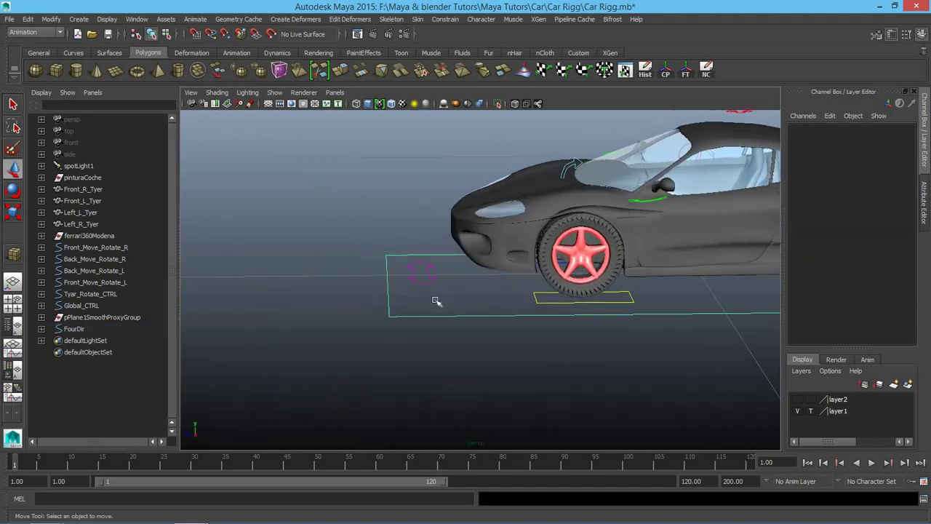
left_click(434, 301)
scroll(401, 313, "down", 2)
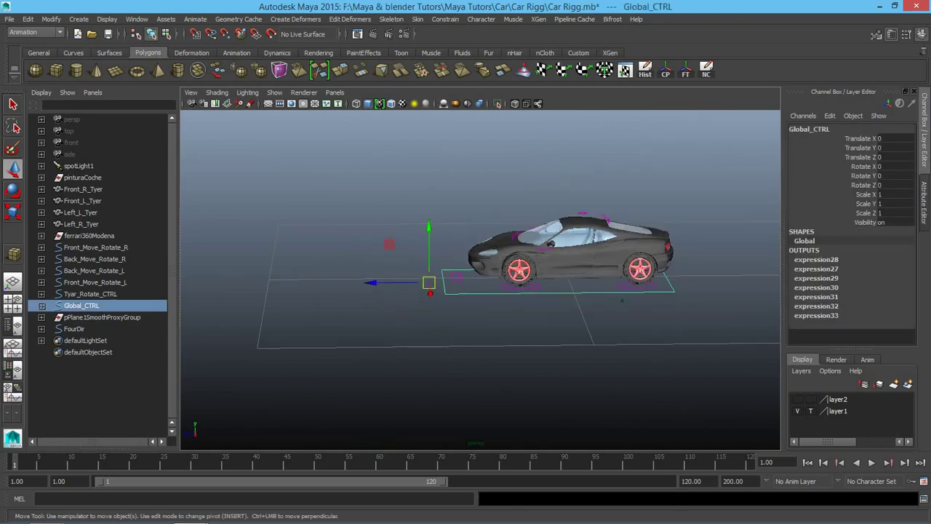
double_click(691, 481)
type("200")
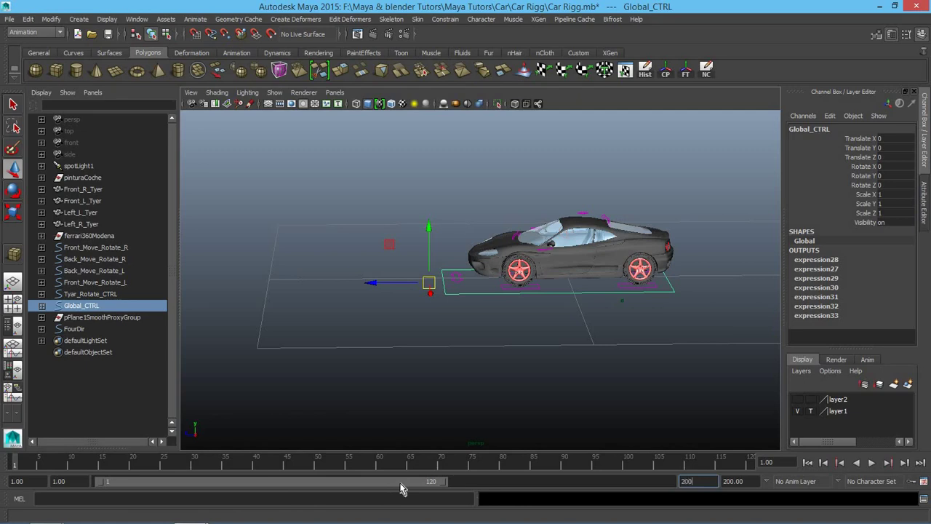
key("Return")
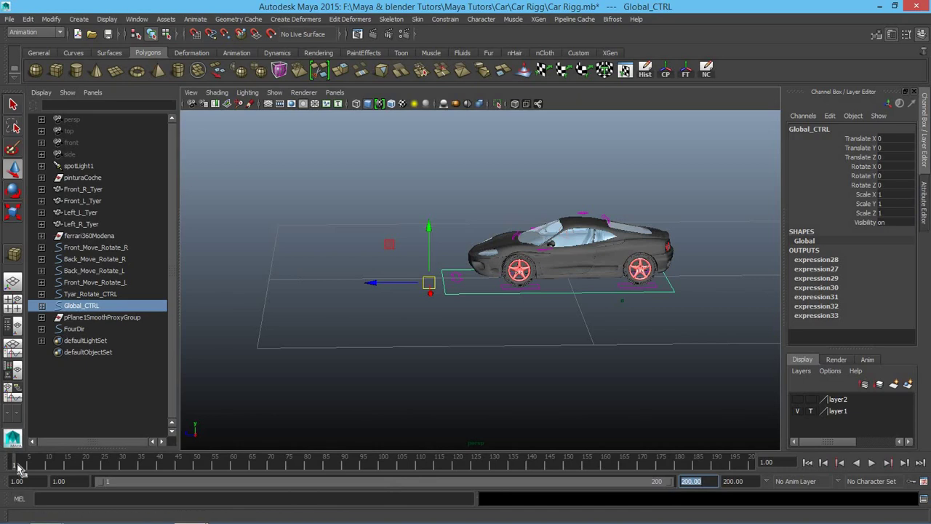
left_click(321, 206)
Step: Keyframe all the car controls together, then play the animation back and stop it
left_click(705, 69)
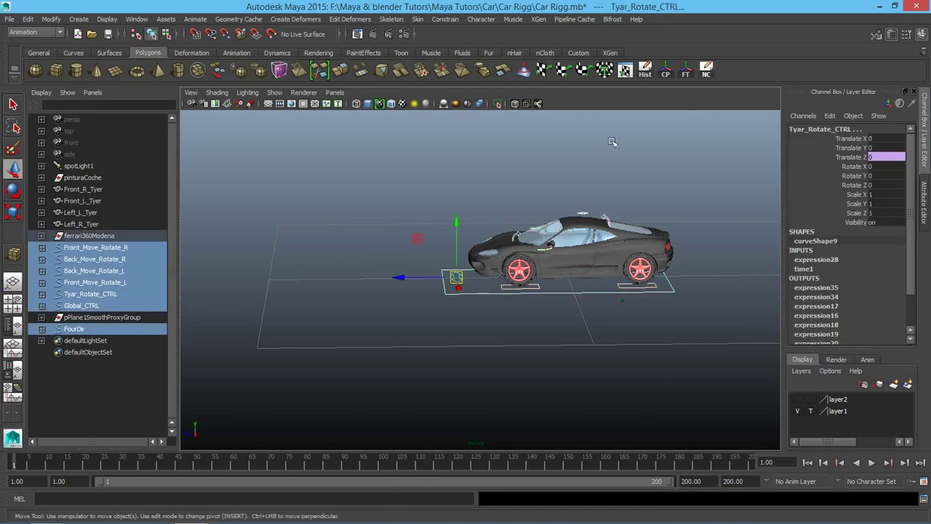
key("s")
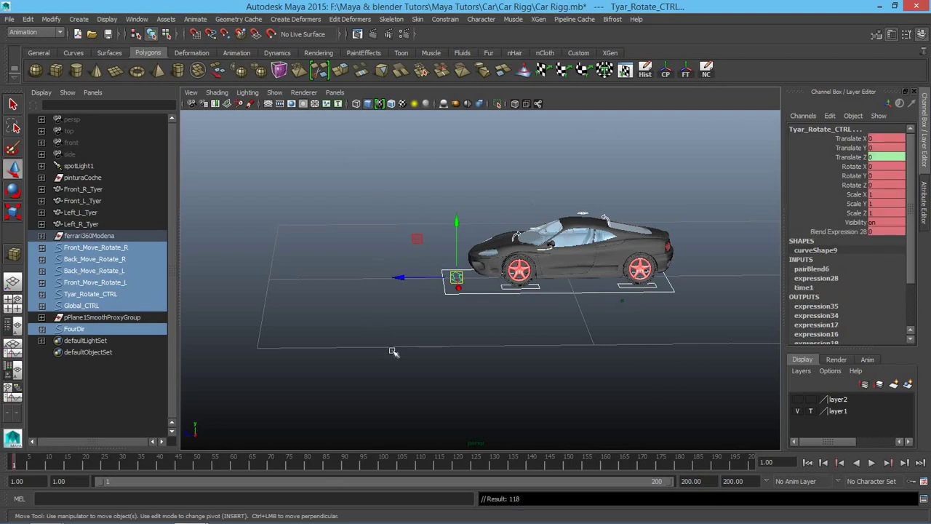
key("alt+v")
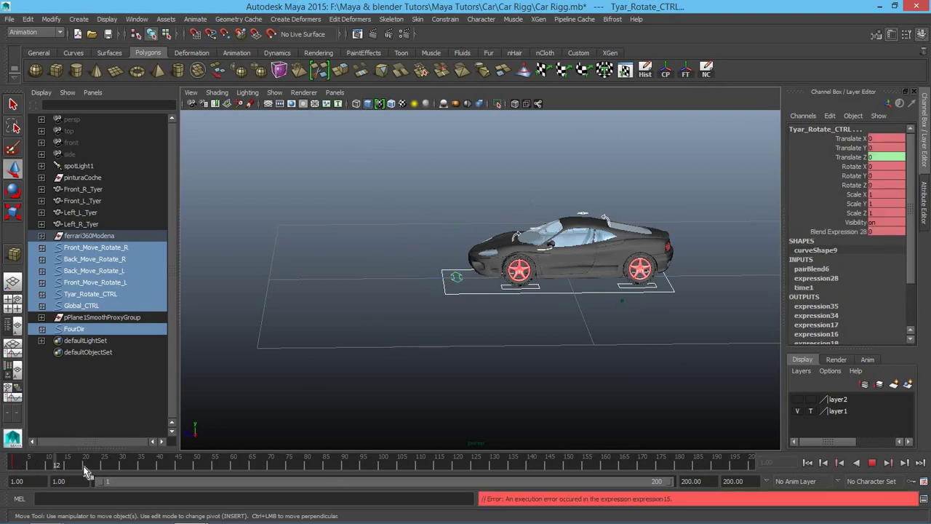
key("alt+v")
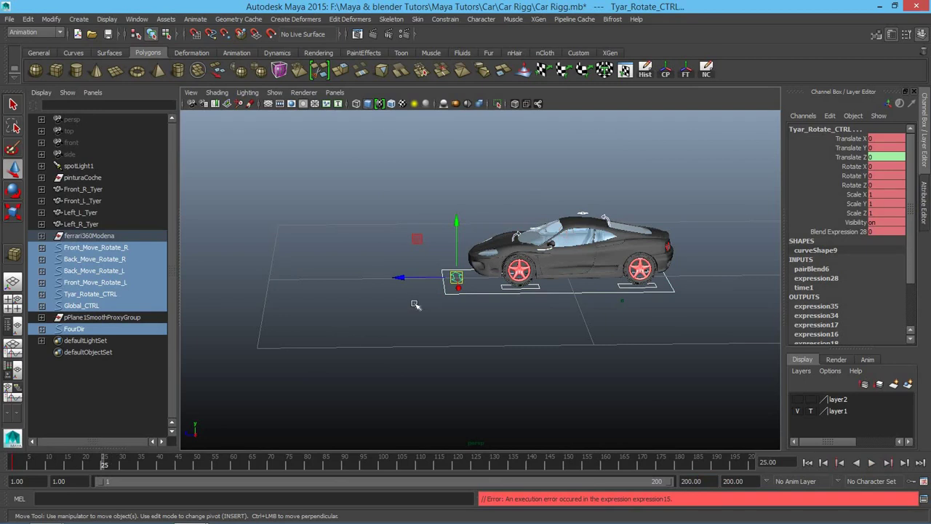
Step: Move the whole car along Z with Global_CTRL, then undo the move
left_click(415, 304)
left_click(460, 291)
left_click_drag(373, 285, 343, 282)
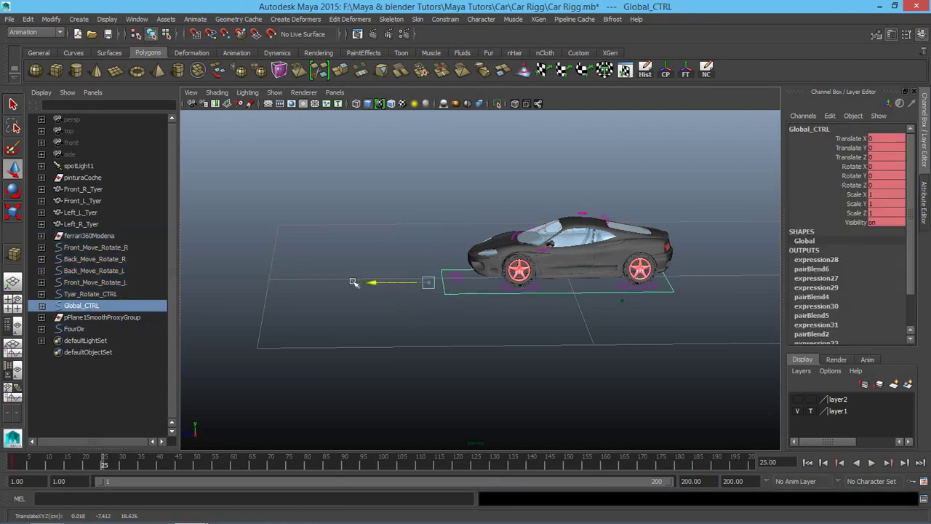
key("ctrl+z")
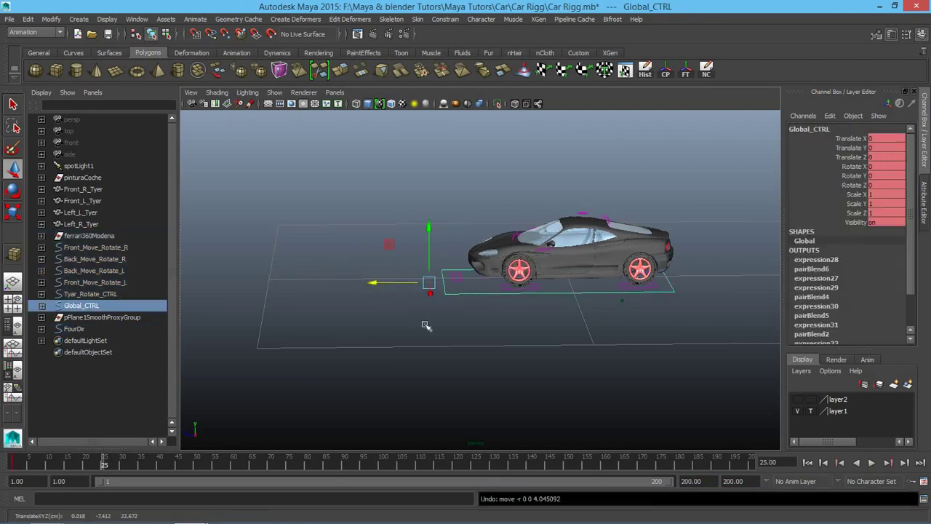
key("ctrl+z")
left_click_drag(451, 327, 450, 307, "alt")
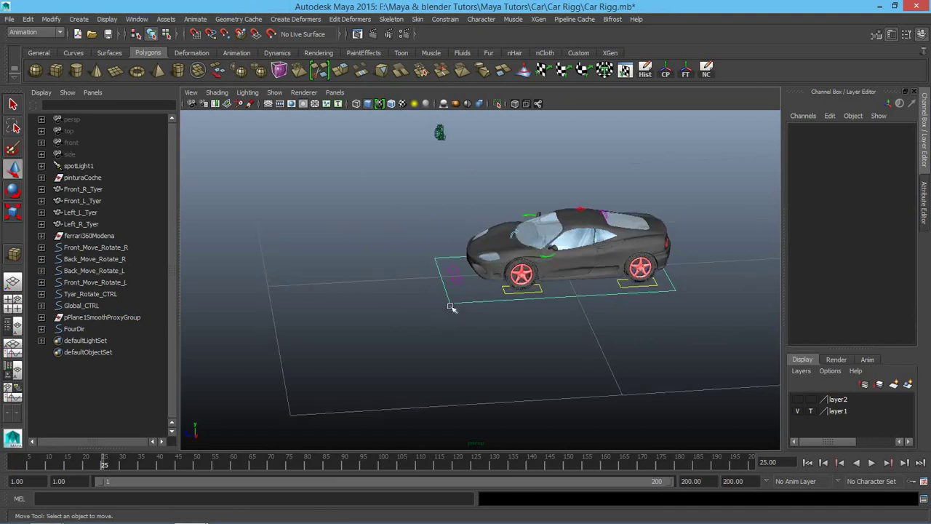
Step: Reselect Global_CTRL, slide the car along Z again and undo the slide
left_click(443, 301)
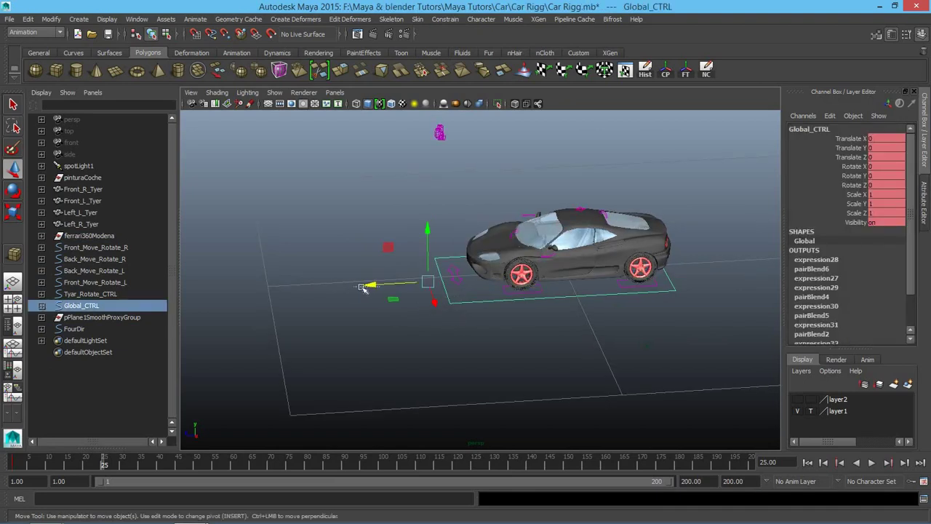
left_click(396, 282)
left_click(429, 303)
mouse_move(374, 280)
left_mouse_down()
mouse_move(363, 288)
mouse_move(385, 274)
mouse_move(368, 287)
left_mouse_up()
key("ctrl+z")
left_click(502, 354)
Step: Turn the front tyres with Tyar_Rotate_CTRL, then undo the car's test move
left_click(458, 280)
left_click(473, 353)
left_click(441, 301)
key("ctrl+z")
left_click(498, 351)
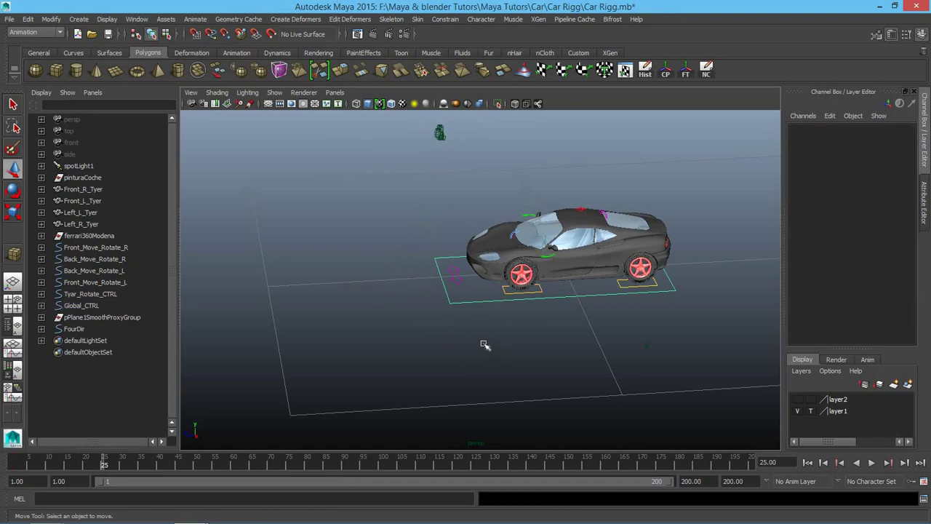
Step: Undo back past the keyframes to the unkeyed rig
key("ctrl+z")
key("ctrl+z")
key("ctrl+z")
key("ctrl+z")
key("ctrl+z")
key("ctrl+z")
key("ctrl+z")
key("ctrl+z")
key("ctrl+z")
key("ctrl+z")
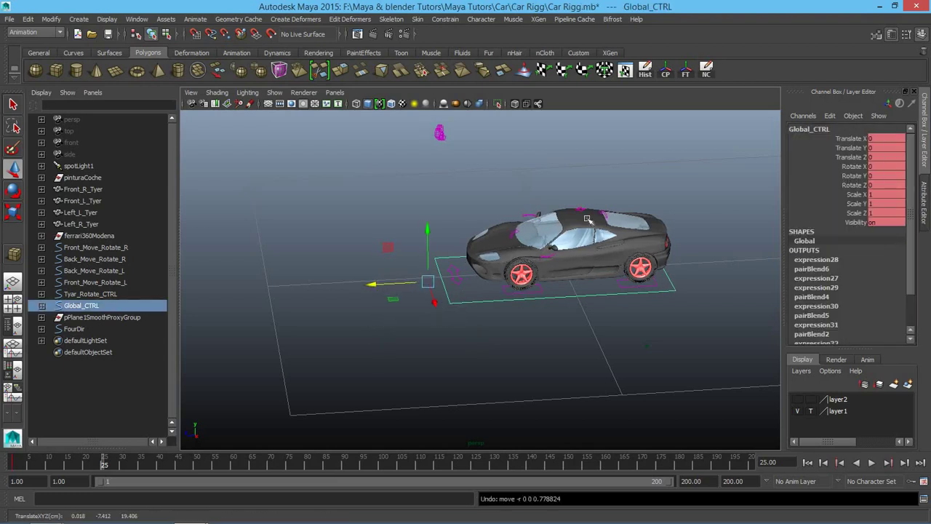
key("ctrl+z")
key("ctrl+z")
key("ctrl+z")
key("ctrl+z")
key("ctrl+z")
key("ctrl+z")
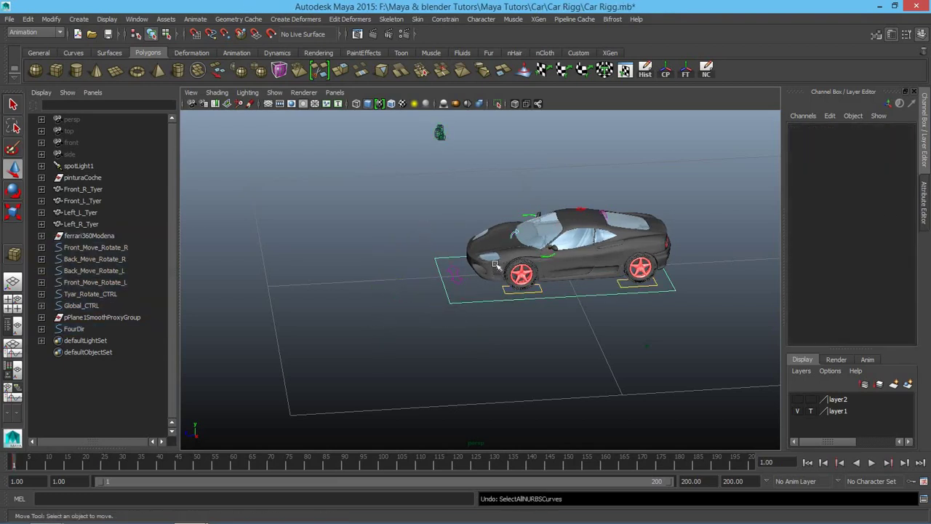
key("ctrl+z")
Step: Slide the whole car along Z with Global_CTRL, then undo the slide
key("ctrl+z")
key("ctrl+z")
key("ctrl+z")
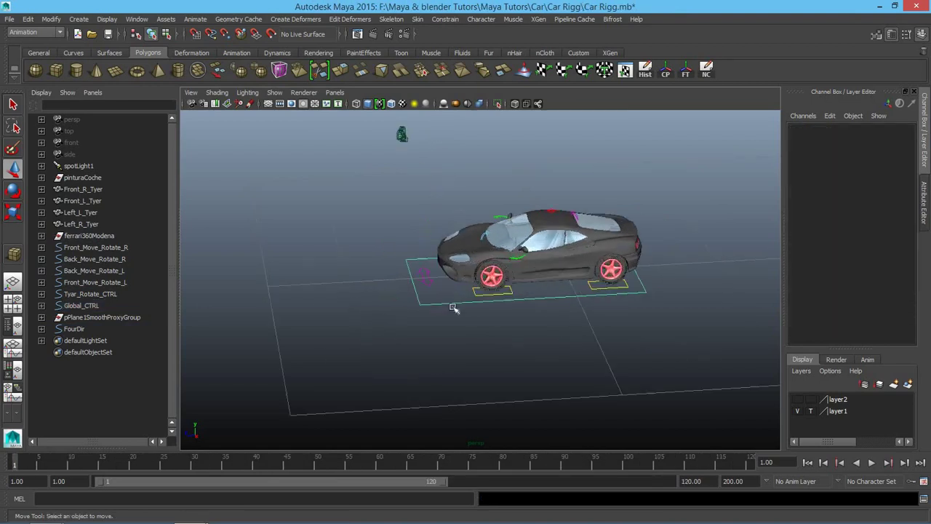
key("ctrl+z")
key("ctrl+z")
left_click_drag(325, 286, 277, 287)
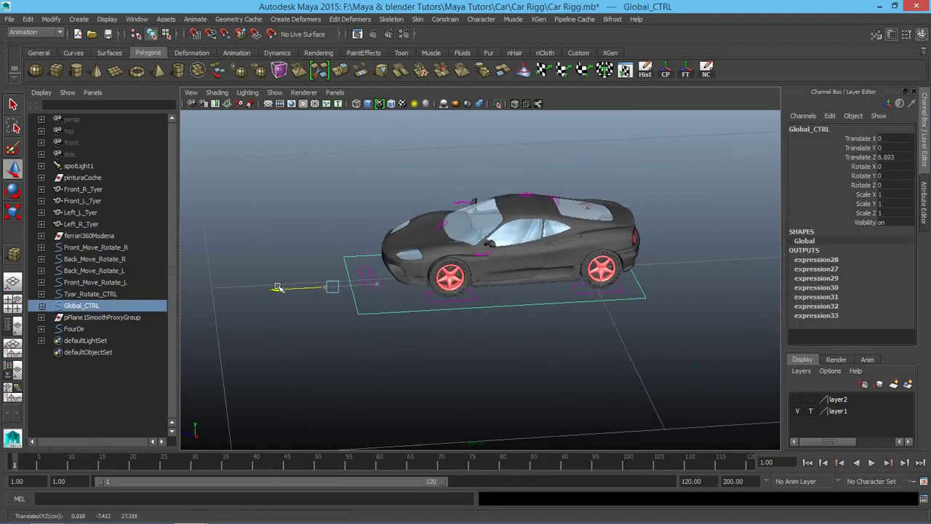
key("ctrl+z")
key("ctrl+z")
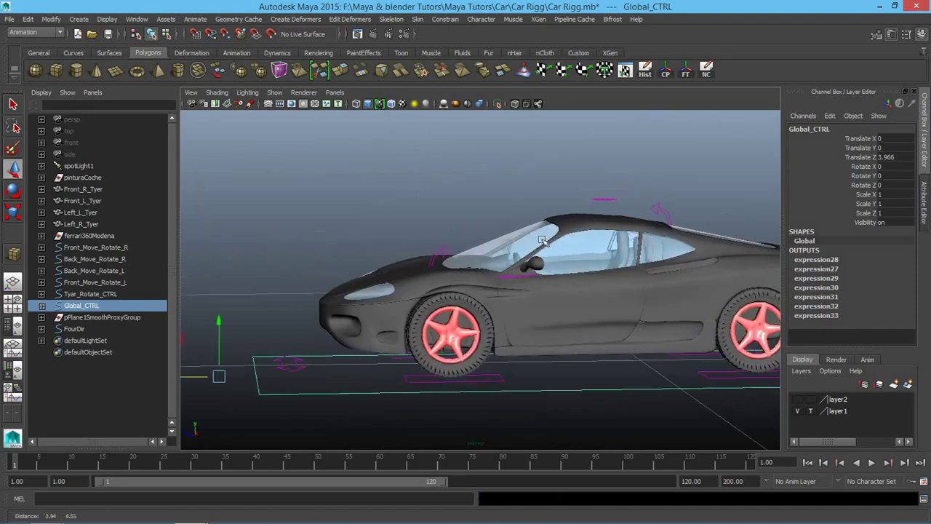
Step: Select FourDir and check its Left Right channel from an elevated view
left_click(604, 203)
left_click_drag(604, 203, 596, 237, "alt")
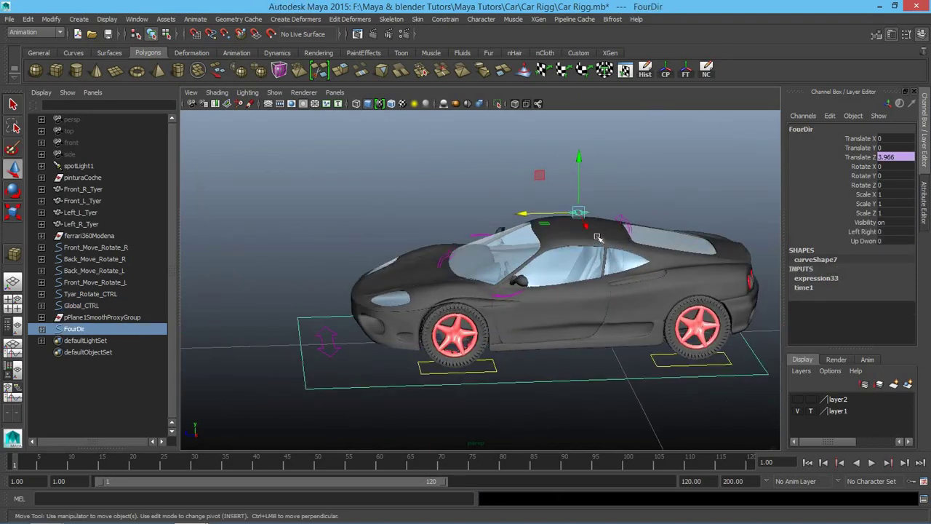
left_click(864, 231)
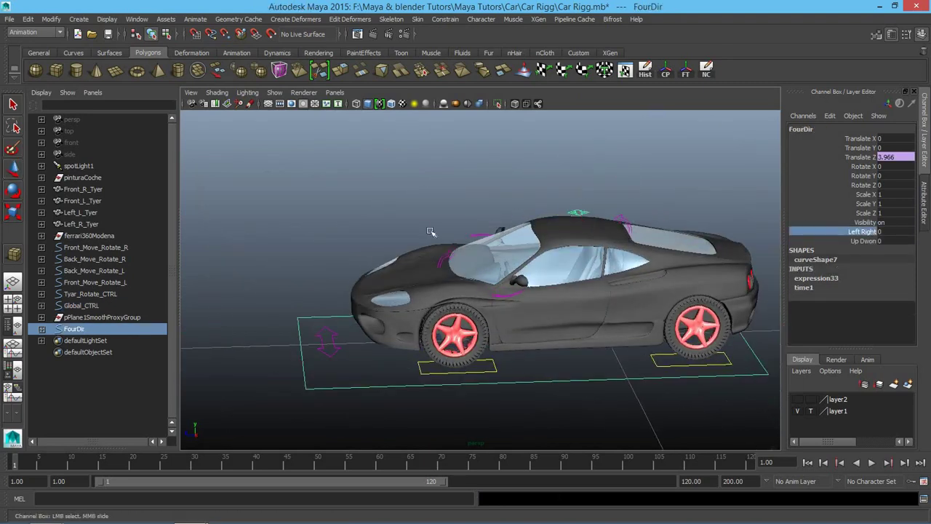
key("f")
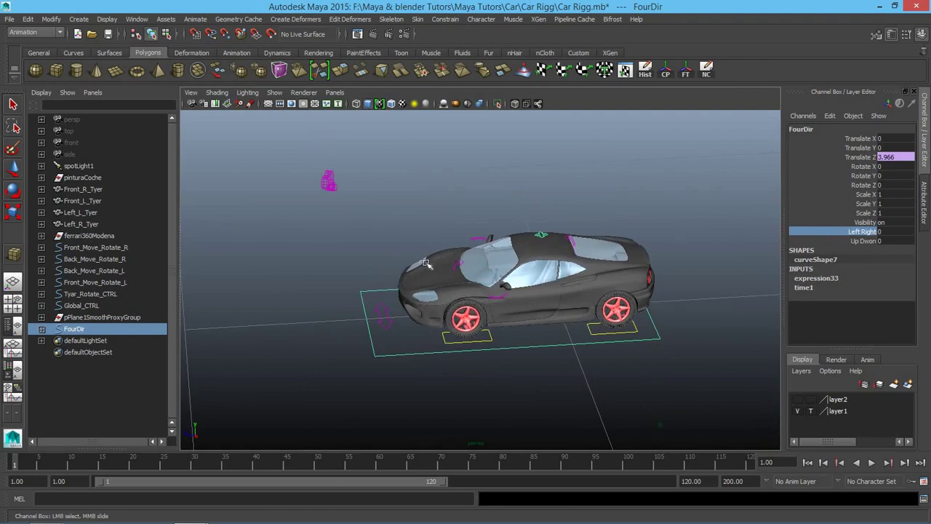
key("ctrl+z")
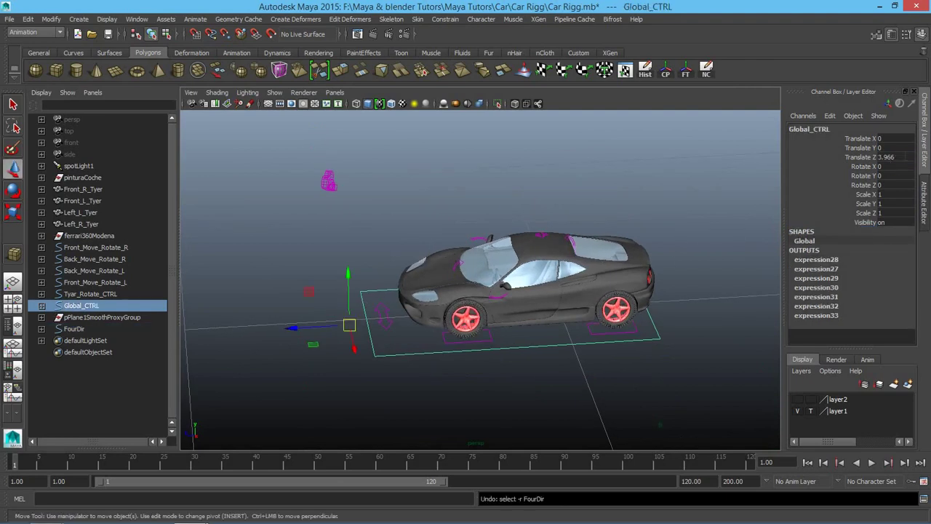
Step: Set Global_CTRL's Translate Z to 0 in the Channel Box to recentre the car
double_click(887, 157)
type("0")
key("Return")
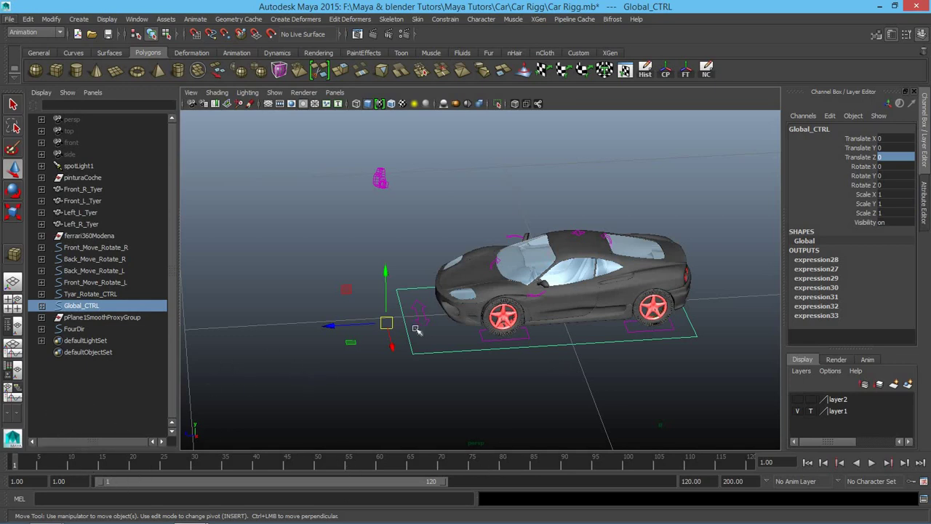
Step: Key all channels of Global_CTRL and play the animation, stopping at frame 30
key("s")
key("alt+v")
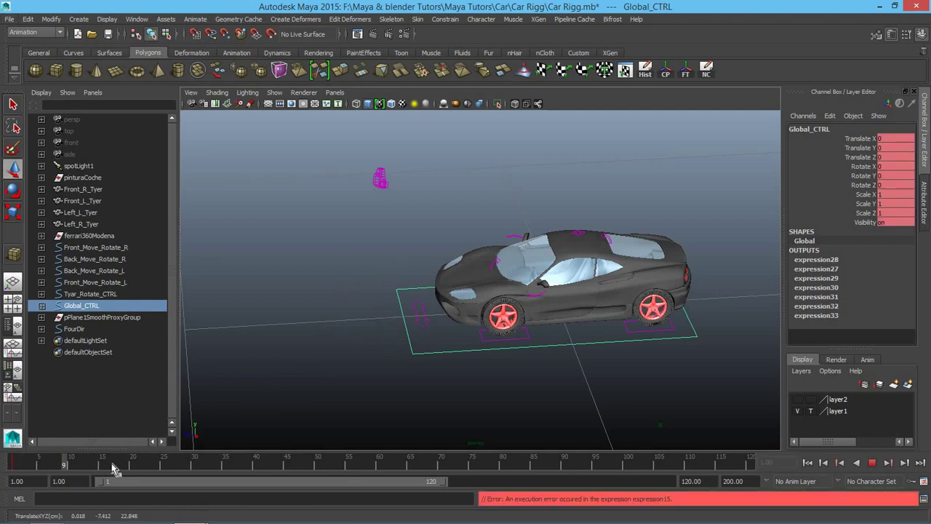
left_click(195, 464)
Step: Move Global_CTRL forward to Translate Z 13.152, then select the FourDir control
key("w")
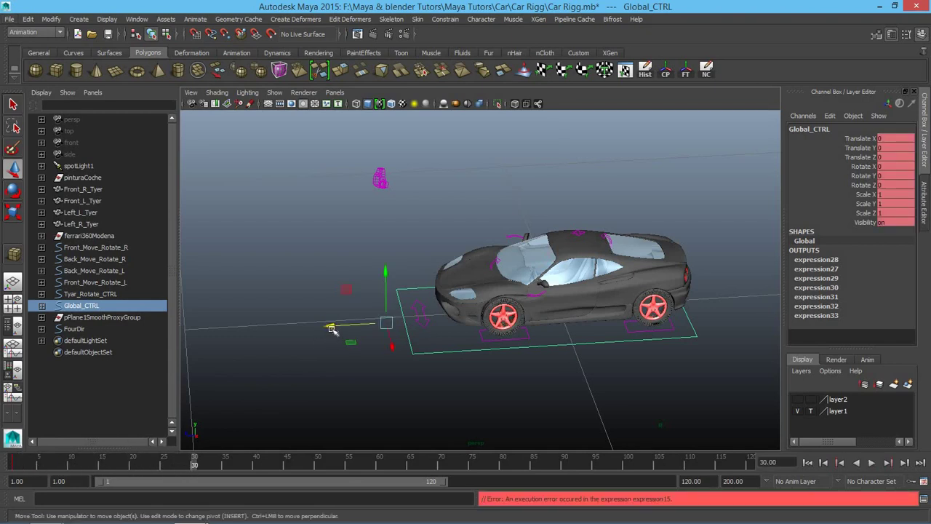
left_click_drag(335, 328, 235, 333)
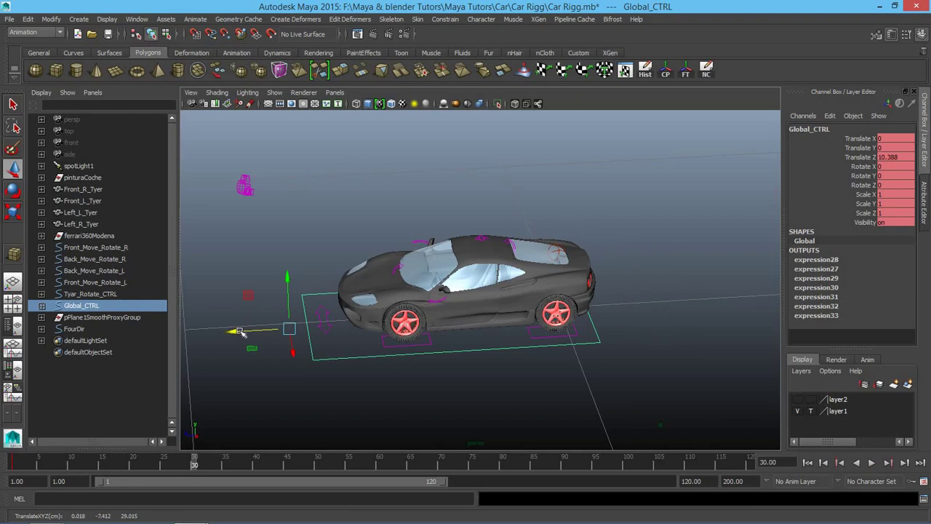
scroll(421, 298, "down", 2)
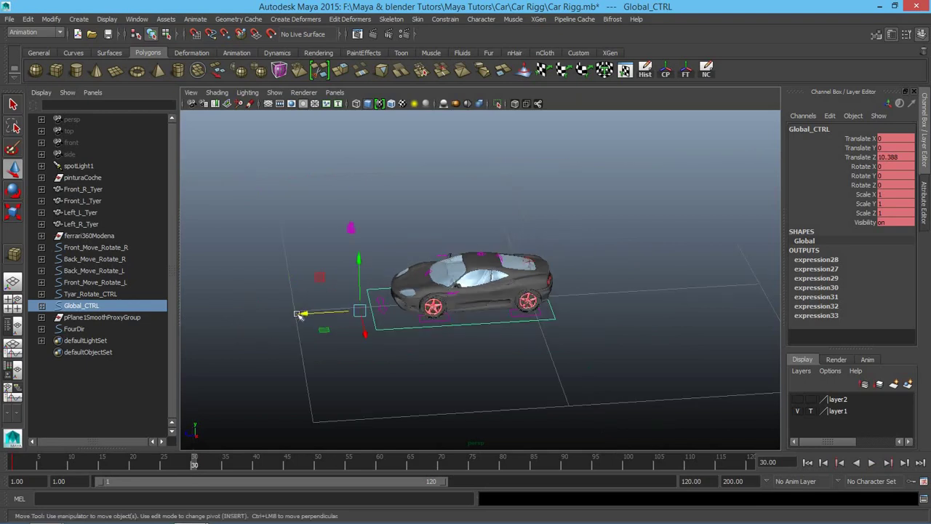
left_click_drag(298, 314, 286, 316)
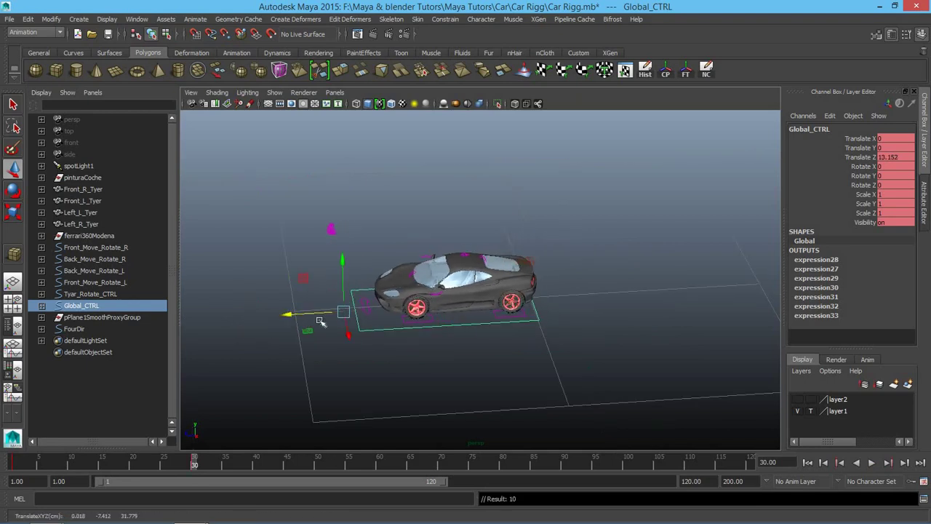
scroll(289, 329, "up", 3)
scroll(299, 342, "down", 2)
scroll(309, 363, "up", 3)
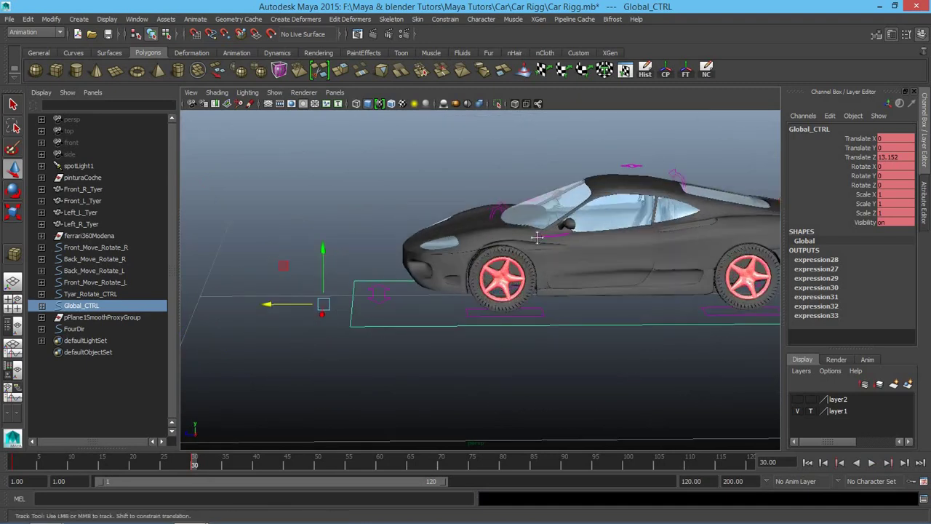
middle_click_drag(395, 316, 556, 194, "alt")
left_click(554, 193)
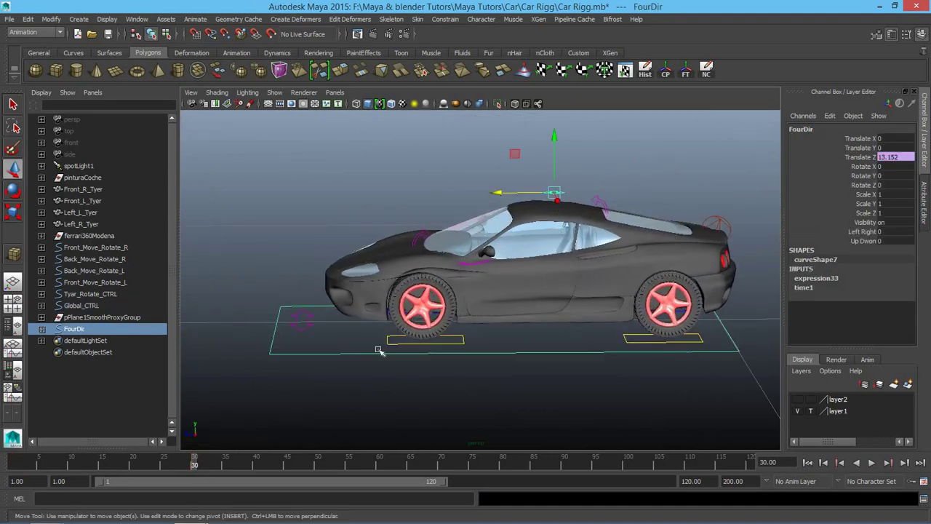
Step: Go to frame 5 and raise the FourDir control's Up Dwon value to 10
left_click(269, 366)
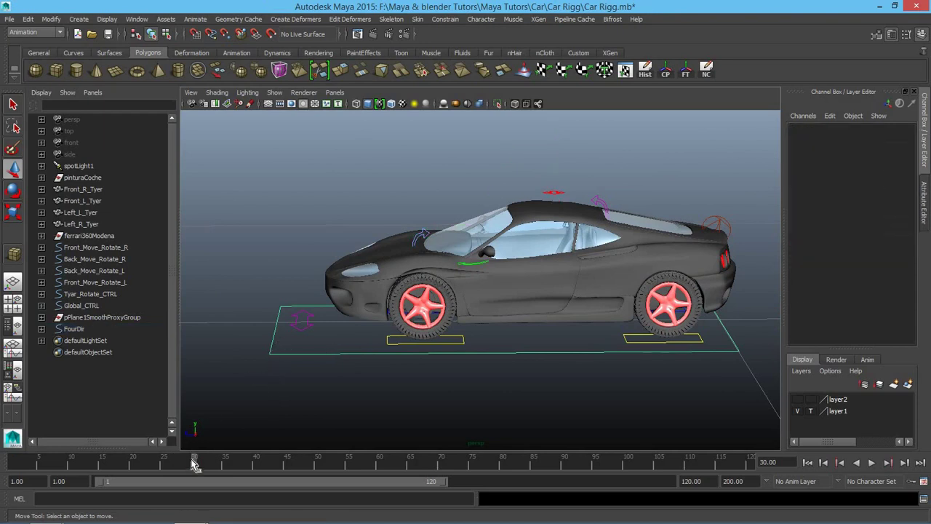
left_click_drag(195, 466, 13, 464)
middle_click_drag(228, 328, 410, 291, "alt")
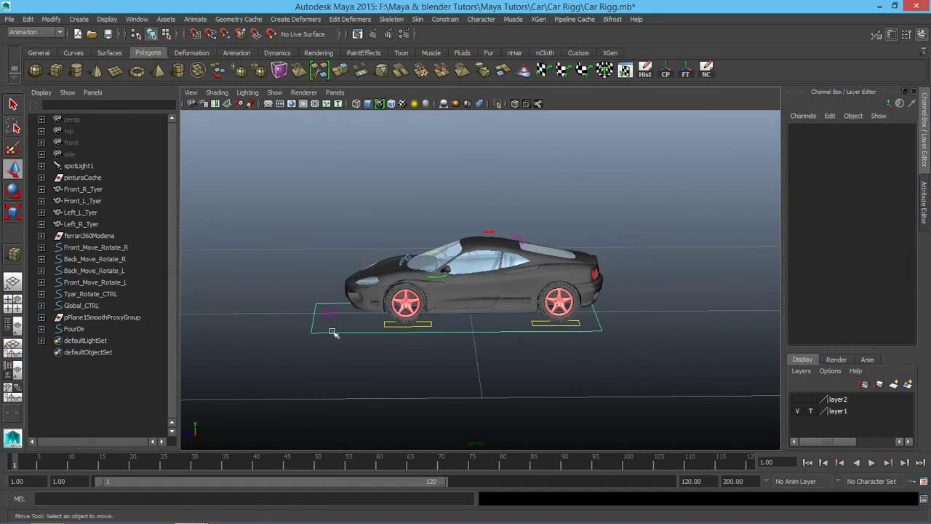
left_click(491, 233)
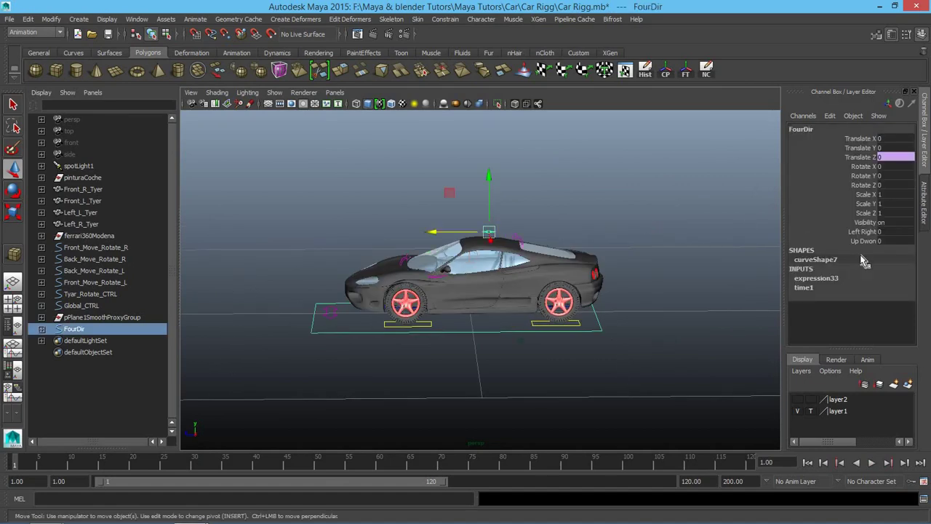
left_click(863, 241)
middle_click_drag(630, 207, 706, 207)
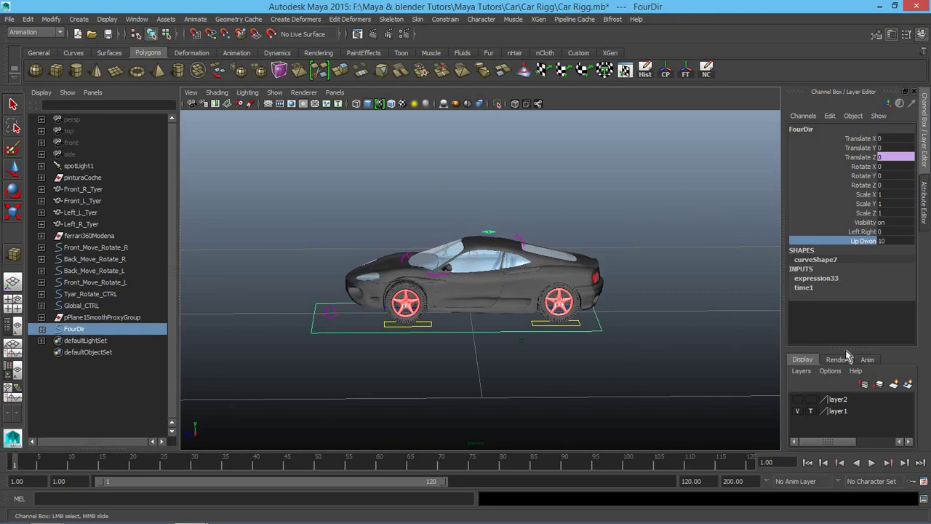
Step: Undo the all-channel key and key only FourDir's Up Dwon channel
key("s")
key("ctrl+z")
right_click(856, 240)
left_click(850, 19)
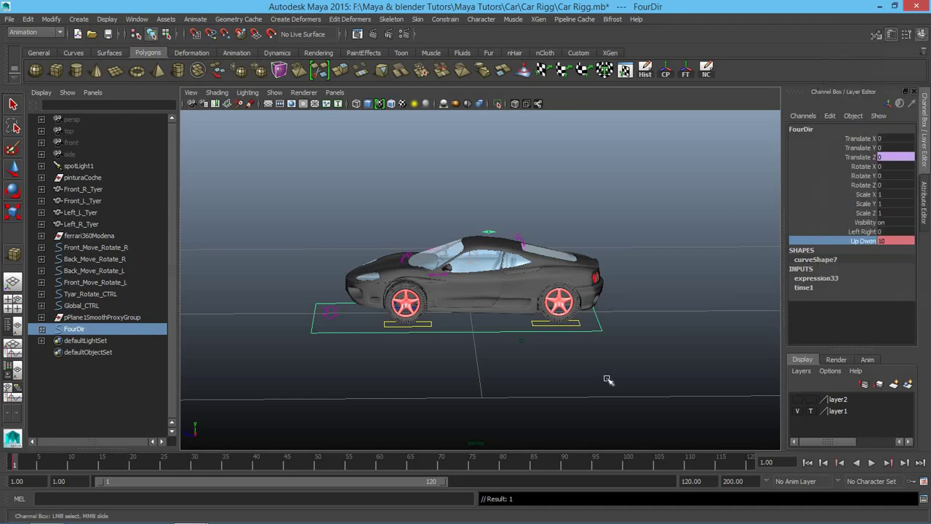
Step: At frame 5, set Up Dwon to 0 and turn on Auto Key
key("alt+v")
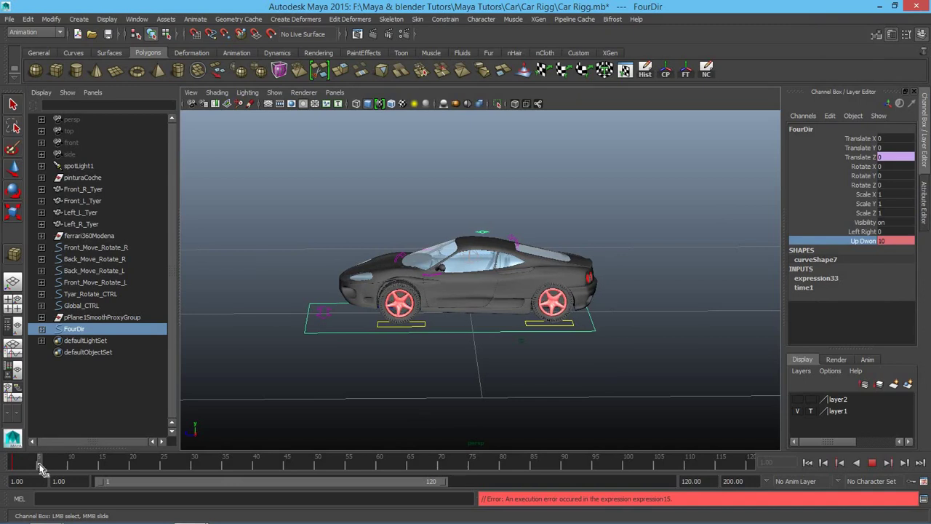
left_click(39, 464)
left_click(893, 242)
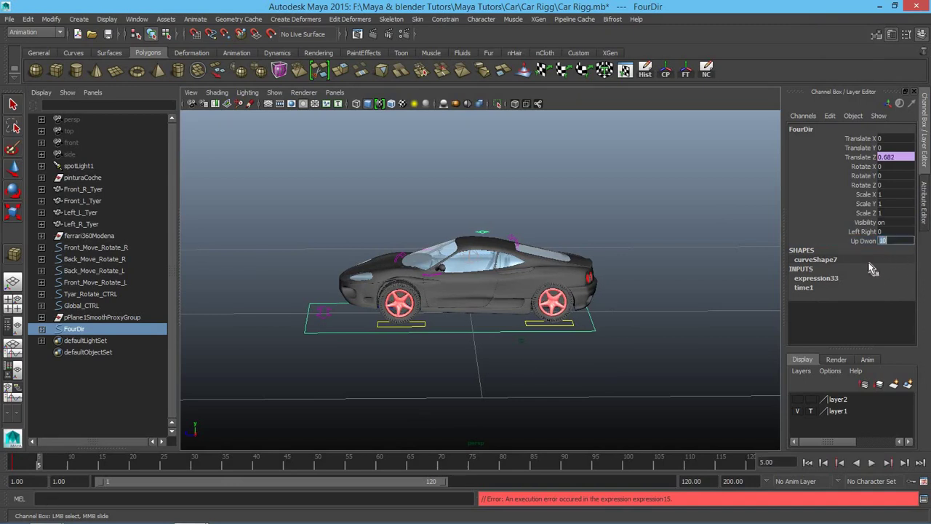
type("0")
key("Return")
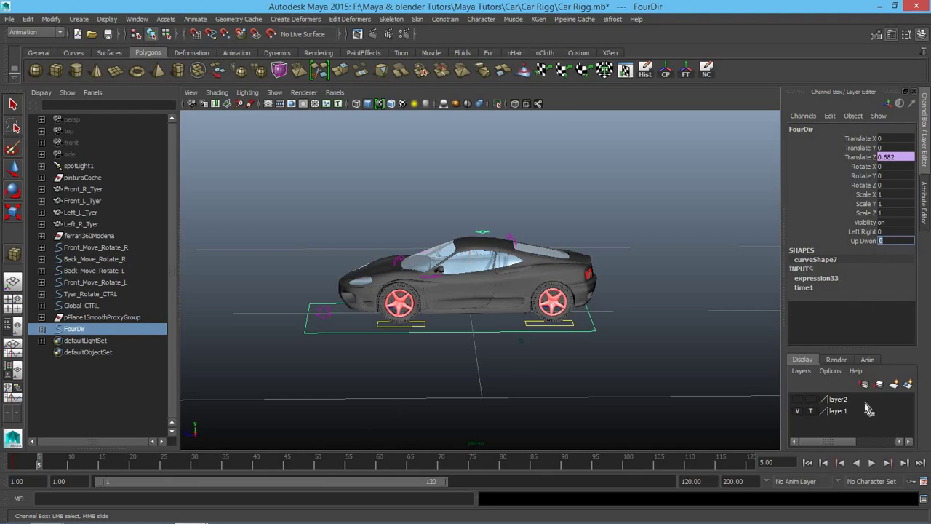
left_click(910, 481)
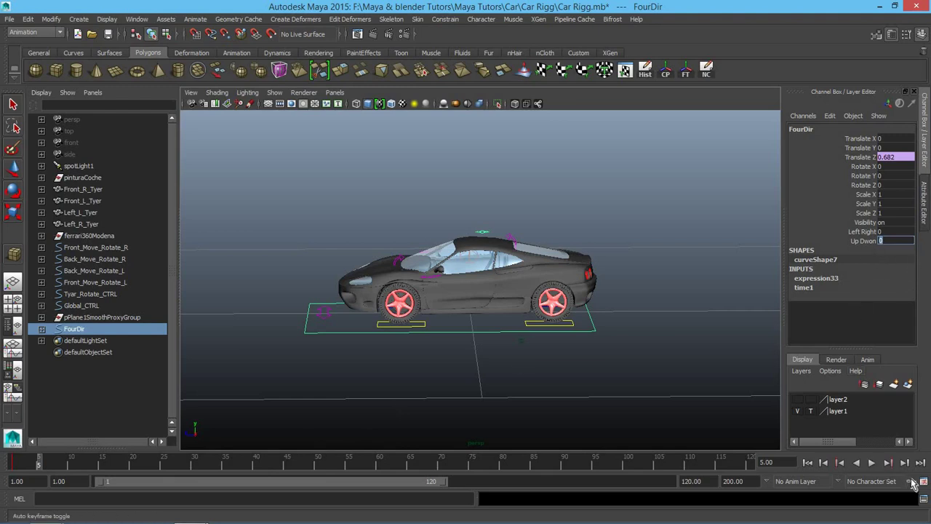
left_click(872, 242)
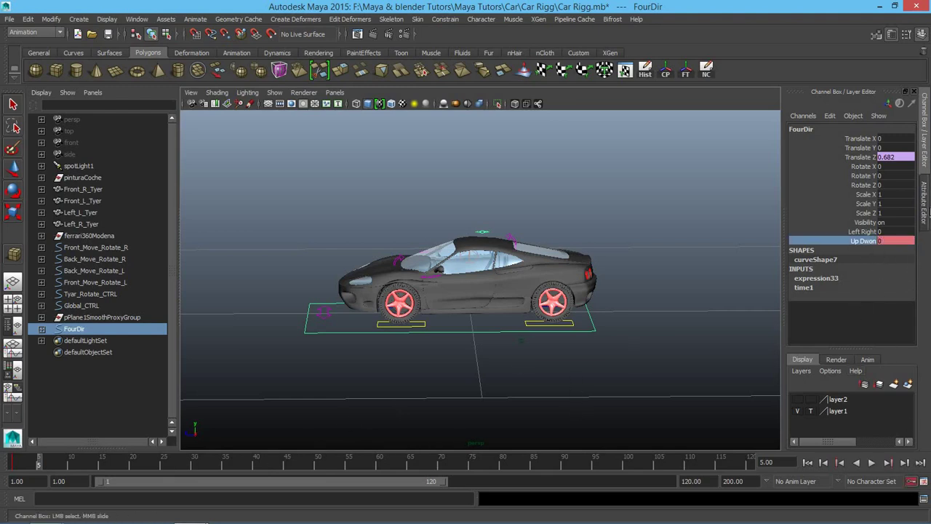
right_click(861, 248)
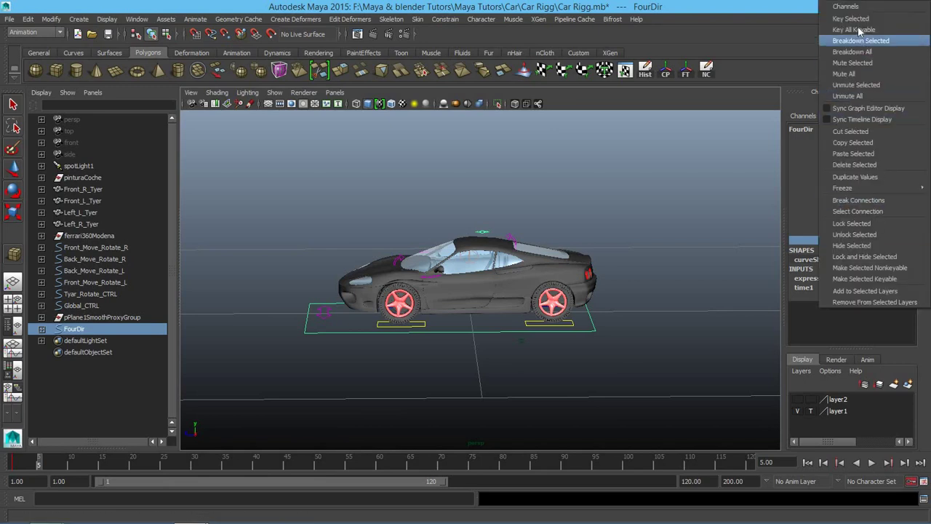
Step: Key the selected Up Dwon channel, then play and move to frame 15
left_click(696, 201)
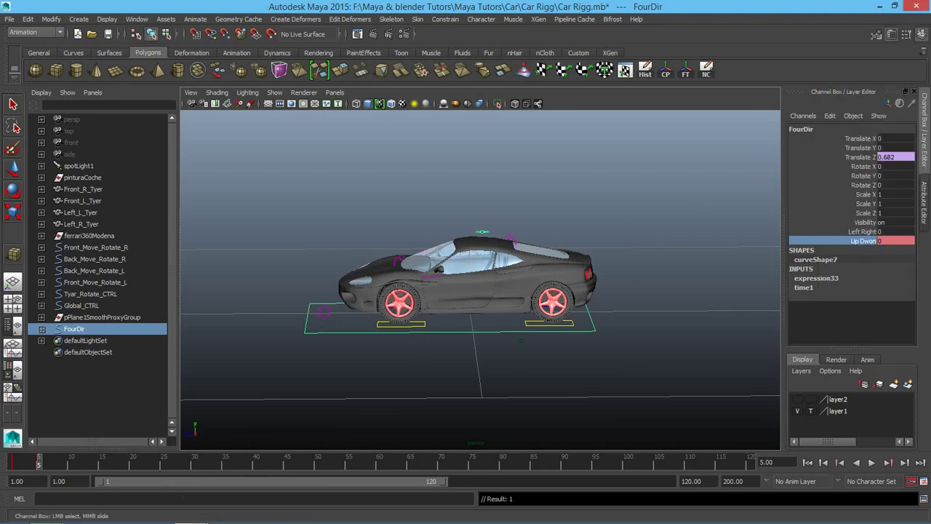
key("alt+v")
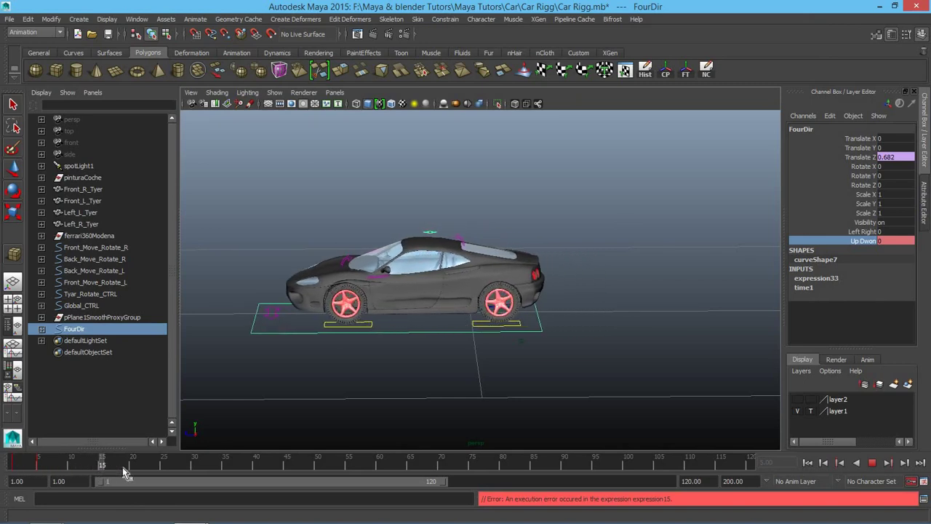
mouse_move(134, 475)
left_mouse_down()
mouse_move(104, 474)
mouse_move(214, 488)
mouse_move(86, 494)
mouse_move(112, 494)
mouse_move(103, 495)
left_mouse_up()
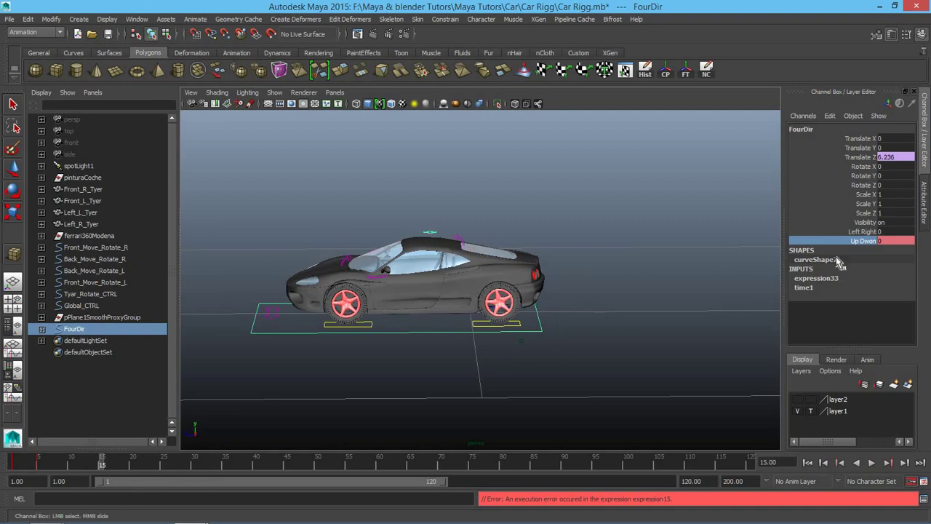
Step: Set Up Dwon to -10 at frame 15, then return to frame 1 and deselect
double_click(880, 241)
left_click(873, 242)
mouse_move(742, 230)
middle_mouse_down()
mouse_move(676, 220)
mouse_move(598, 229)
middle_mouse_up()
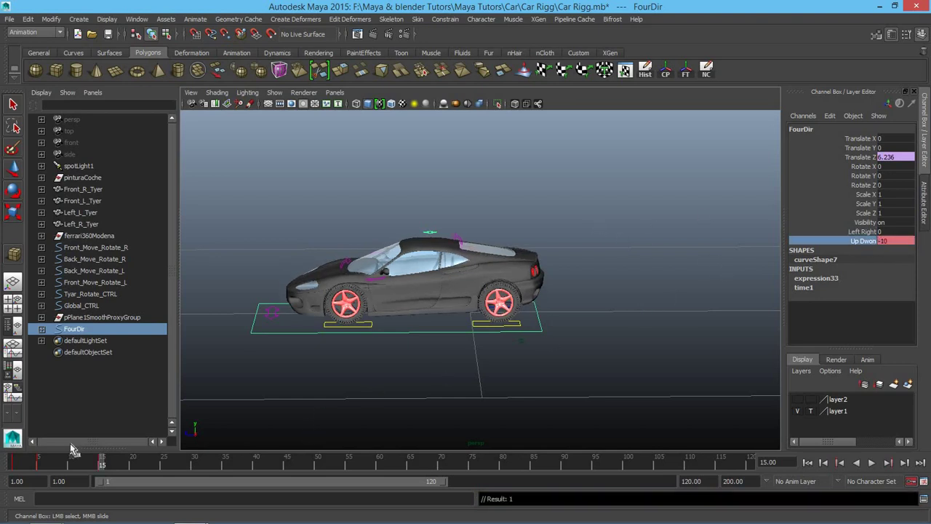
left_click(807, 462)
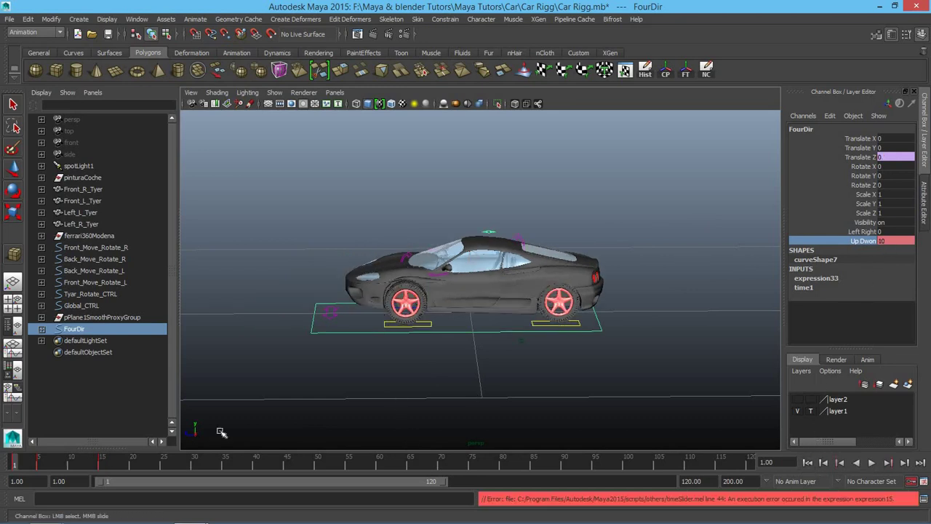
left_click(379, 403)
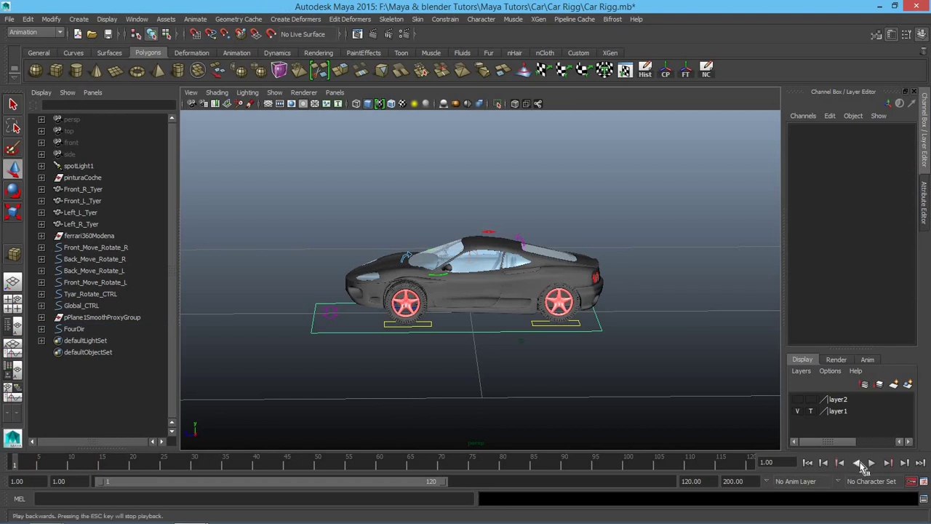
left_click_drag(480, 342, 4, 325, "alt")
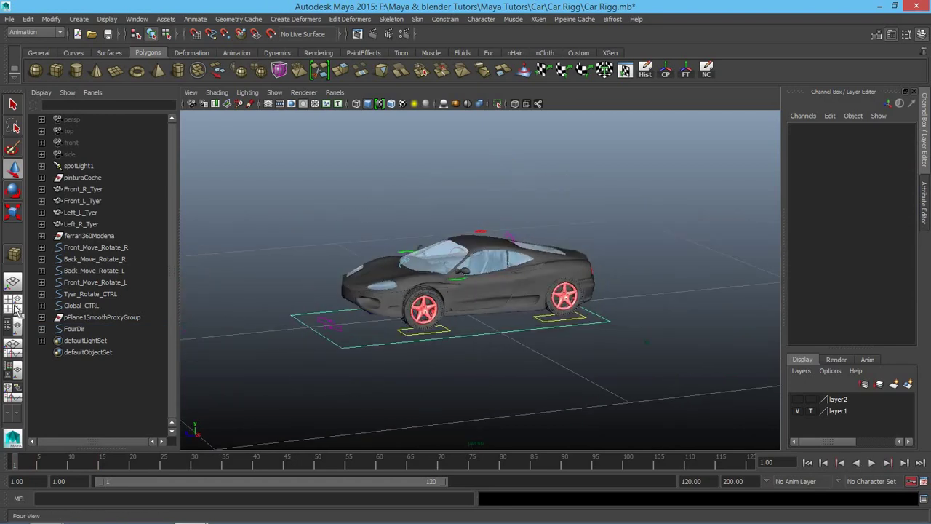
left_click(15, 309)
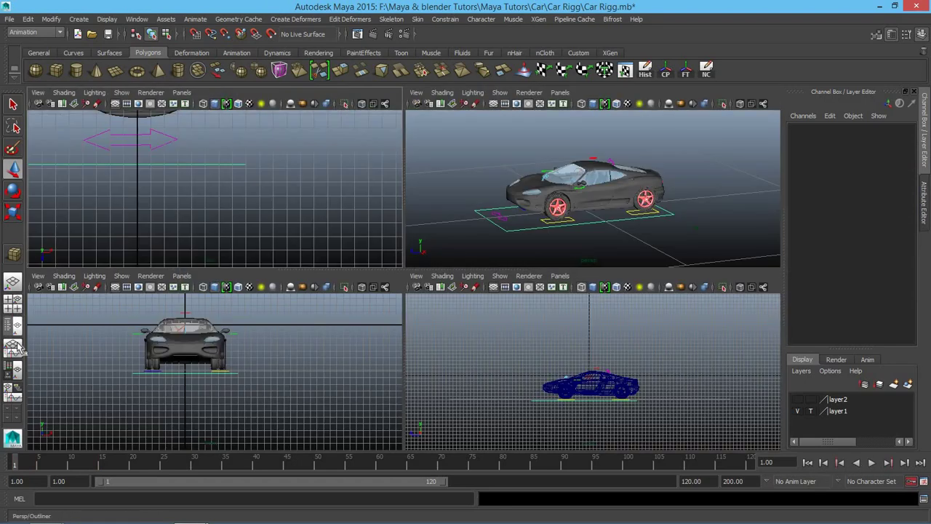
left_click(12, 283)
scroll(389, 279, "up", 2)
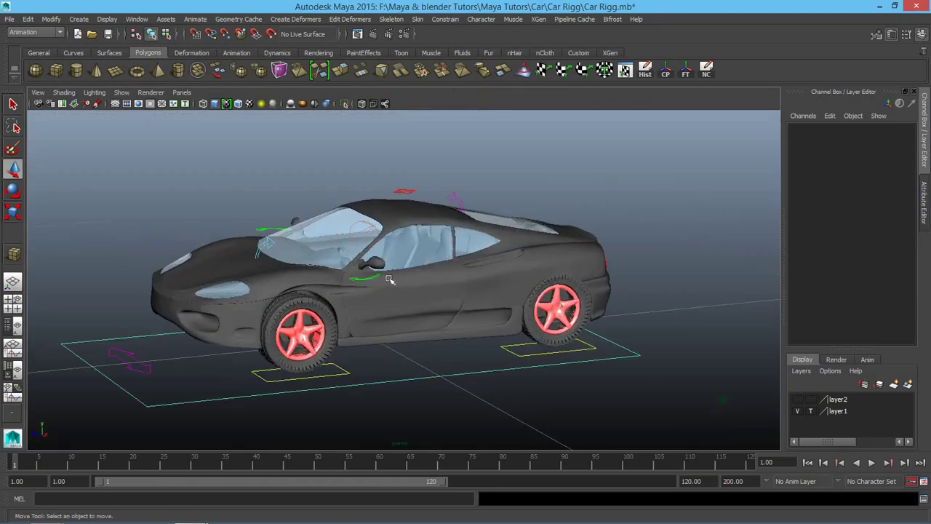
key("ctrl+space")
left_click_drag(245, 271, 291, 299, "alt")
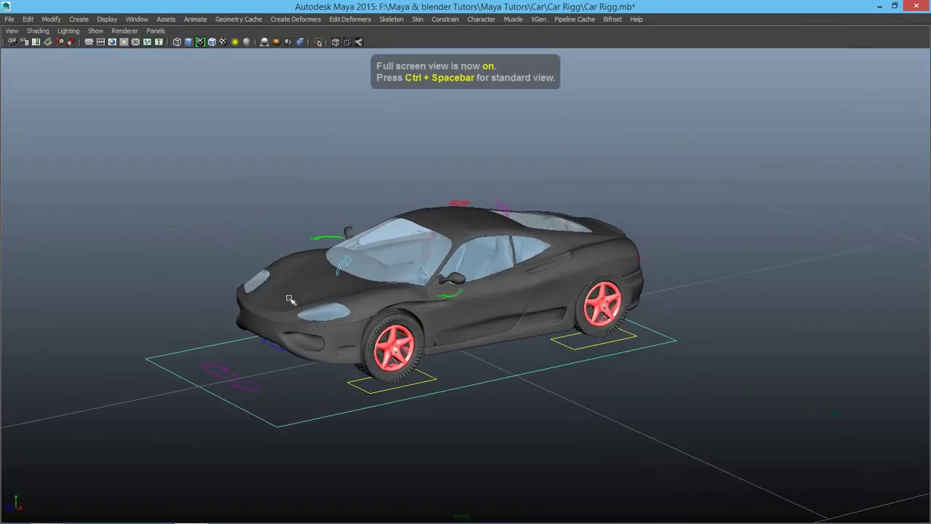
scroll(291, 300, "up", 1)
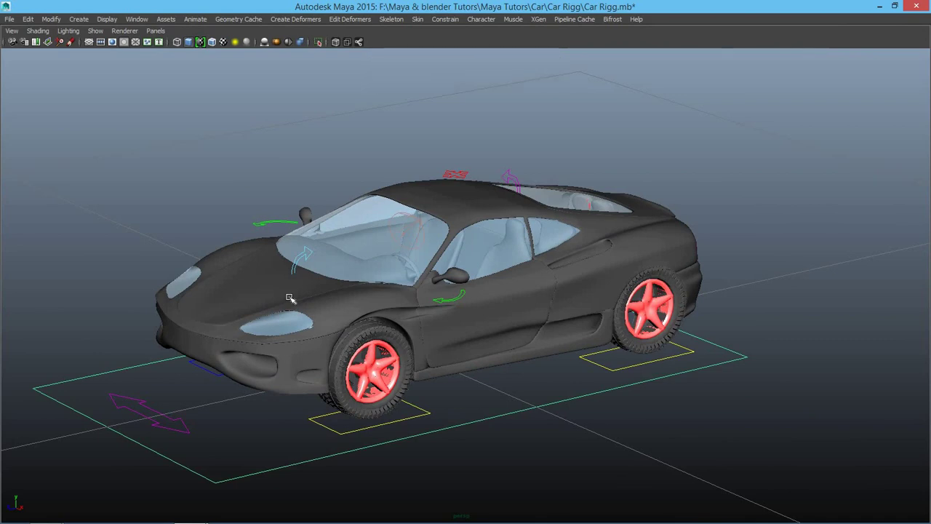
key("ctrl+space")
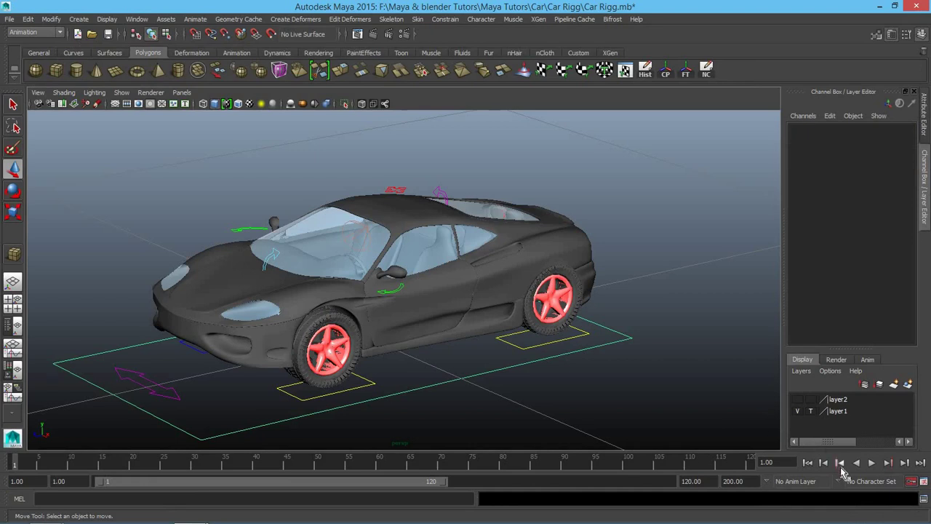
Step: Play and rewind the car animation, then set the playback end frame to 15
left_click(873, 467)
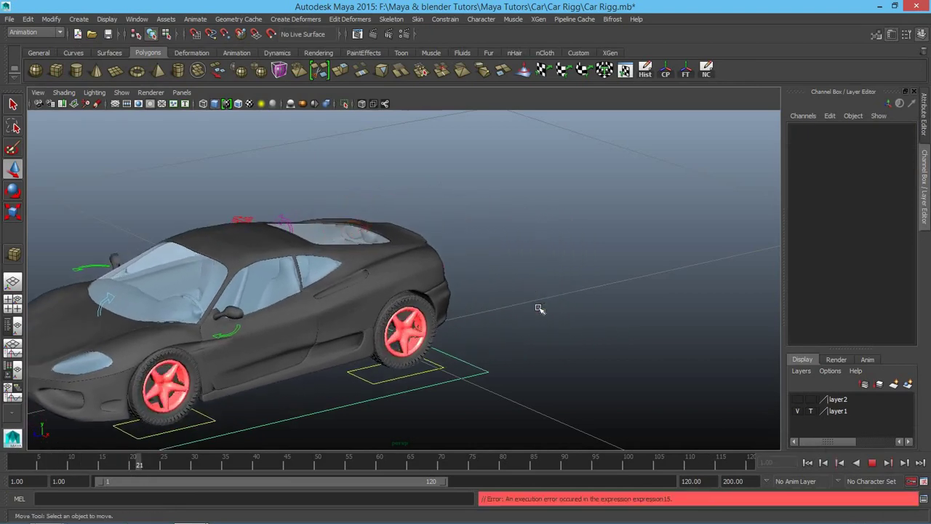
left_click(872, 463)
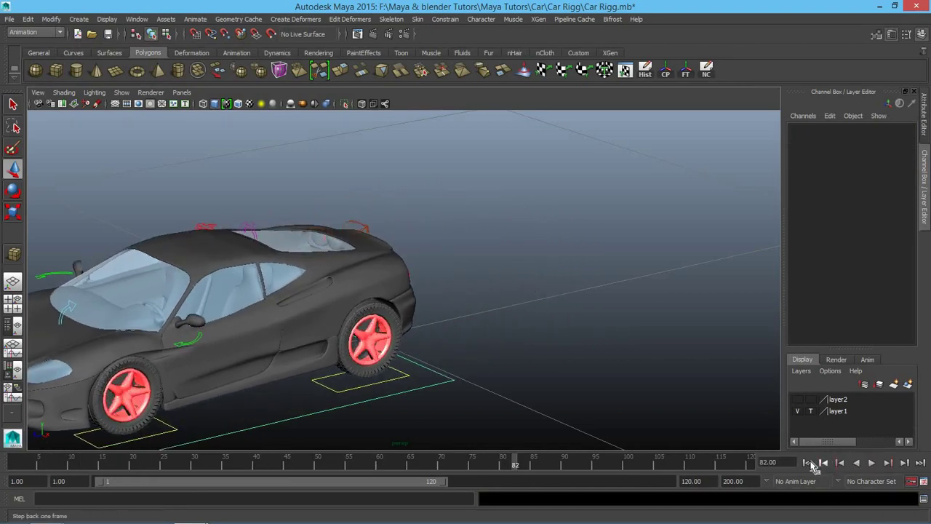
left_click(808, 462)
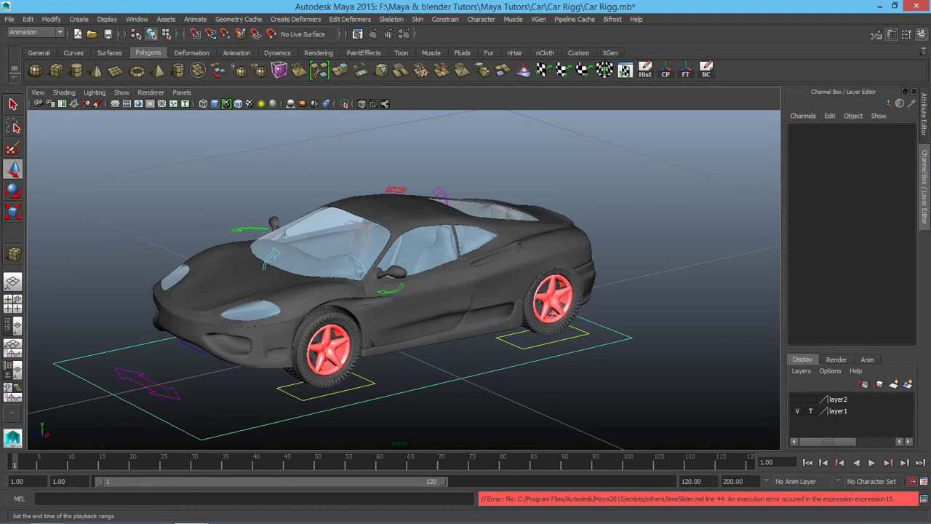
left_click(691, 482)
type("5")
key("Return")
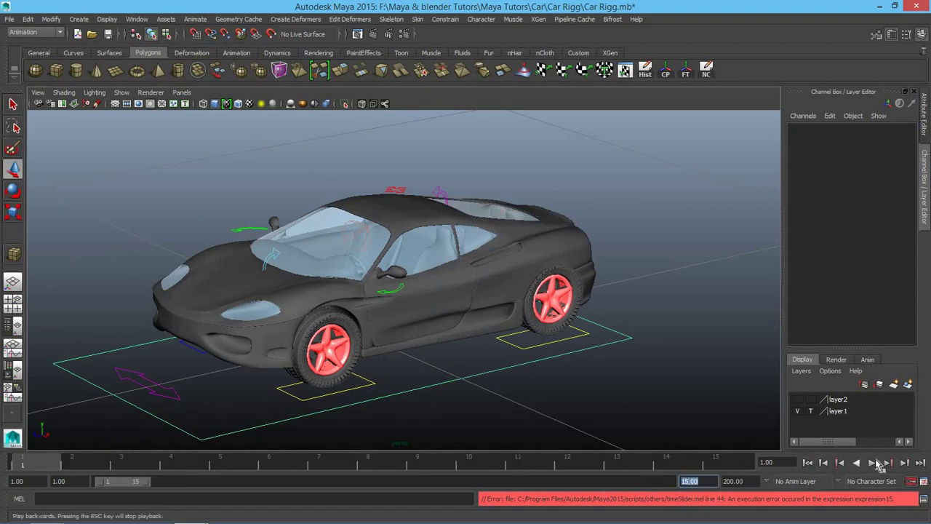
Step: Play frames 1–15 while orbiting to a side view of the car
left_click(871, 462)
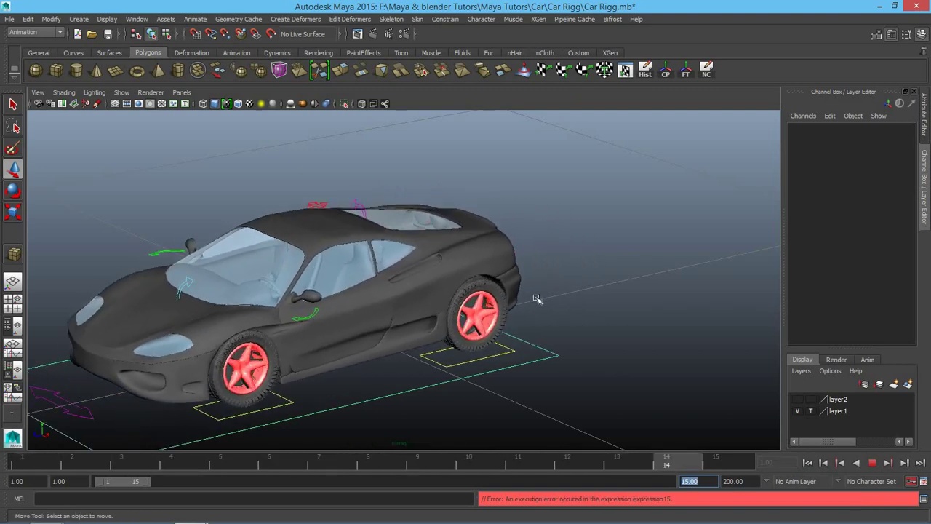
mouse_move(617, 369)
left_mouse_down("alt")
mouse_move(418, 294)
mouse_move(473, 284)
left_mouse_up("alt")
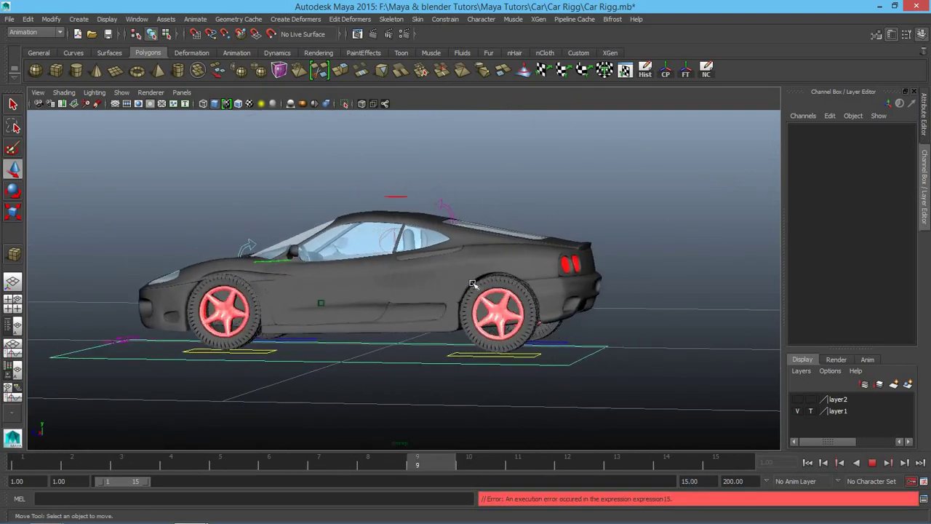
left_click(871, 463)
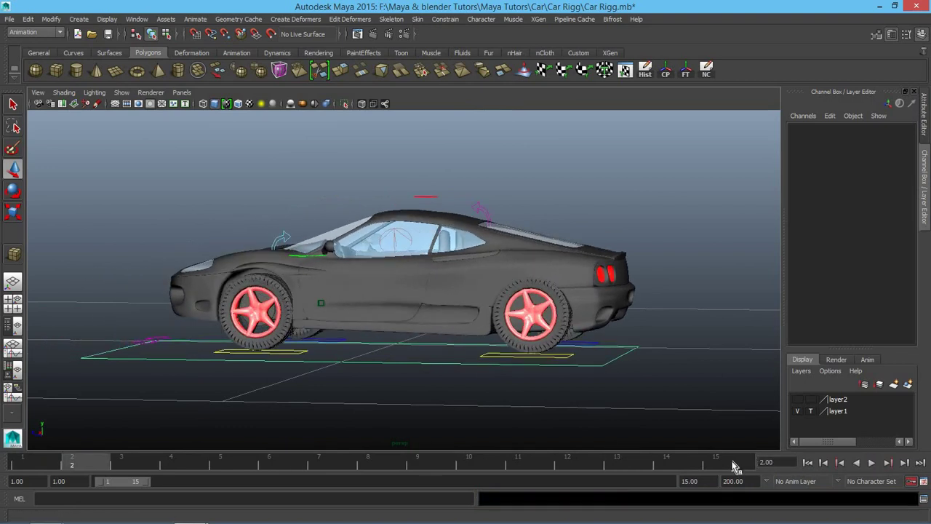
right_click(734, 461)
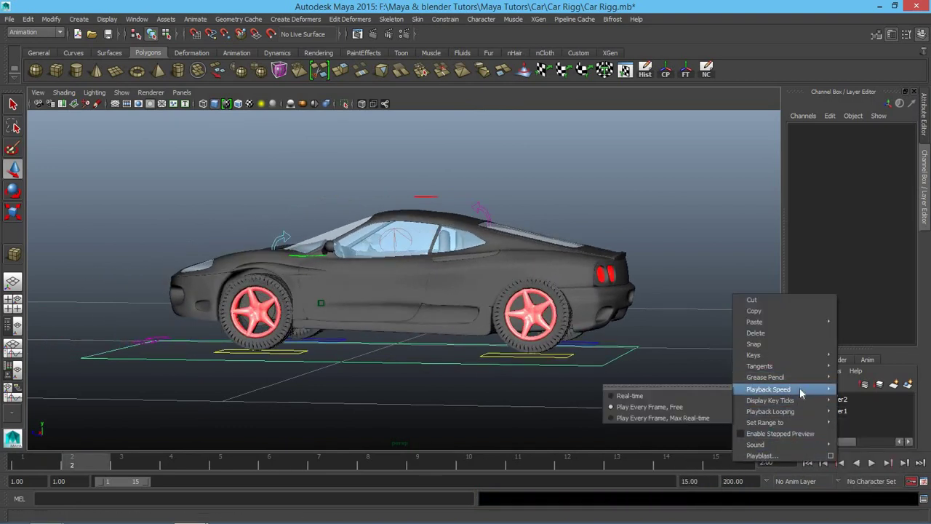
mouse_move(768, 389)
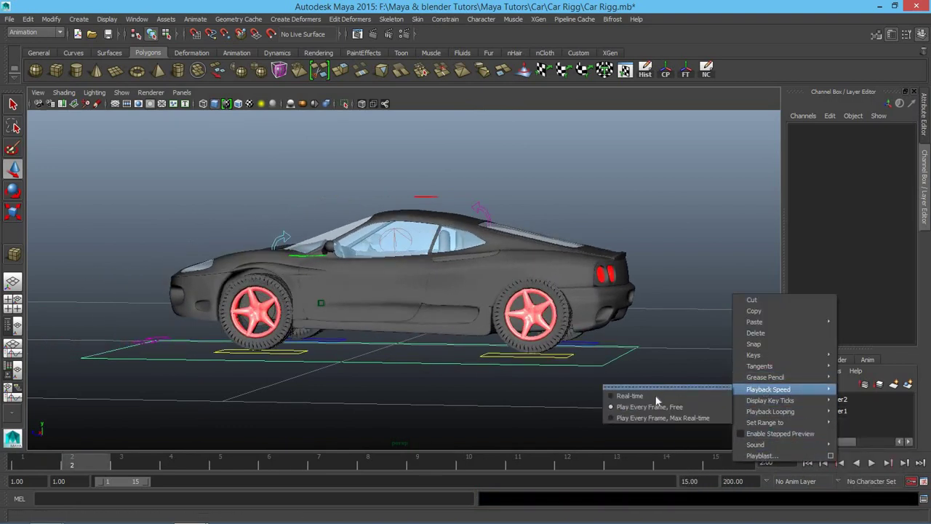
Step: Choose a playback speed option and set the playback end frame to 20
left_click(658, 396)
left_click(871, 462)
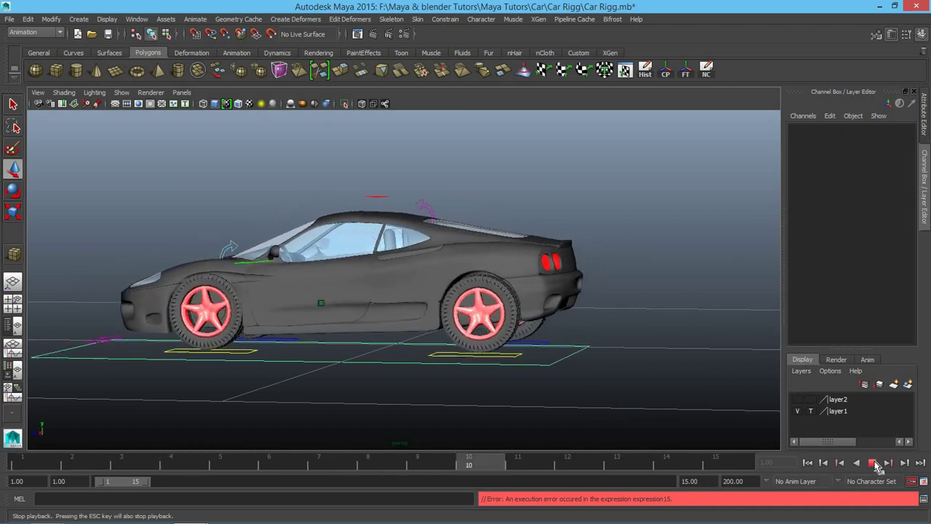
key("Escape")
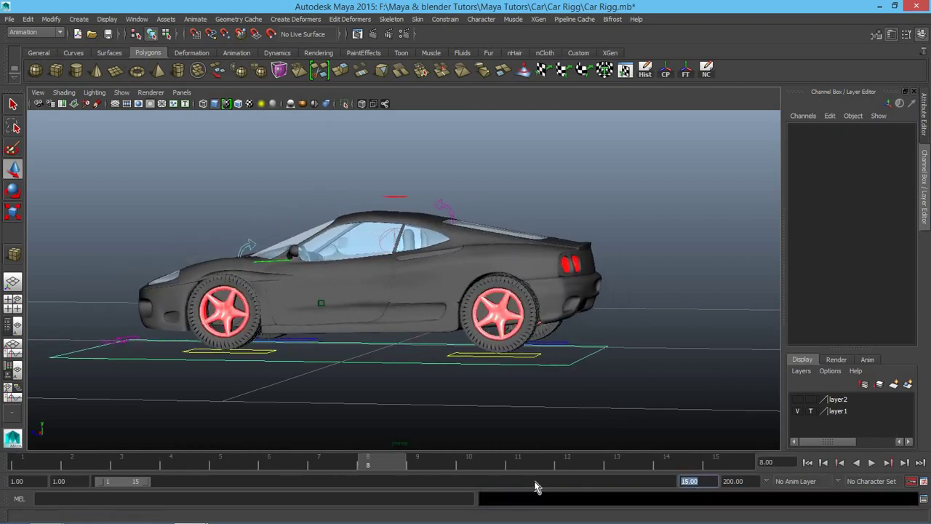
type("20")
key("Return")
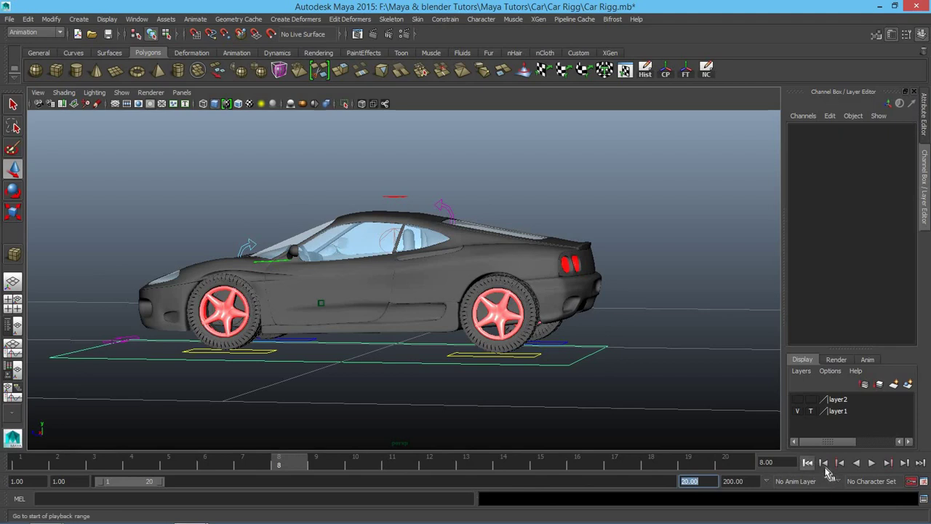
Step: Replay the car animation from frame 1 and orbit to a side view of the car
left_click(808, 462)
left_click(872, 463)
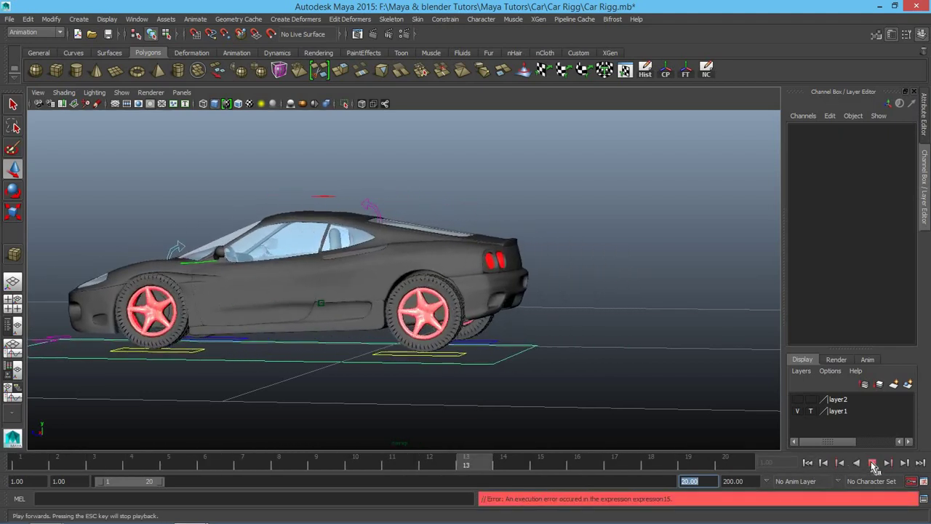
key("Escape")
scroll(520, 343, "down", 3)
left_click(872, 463)
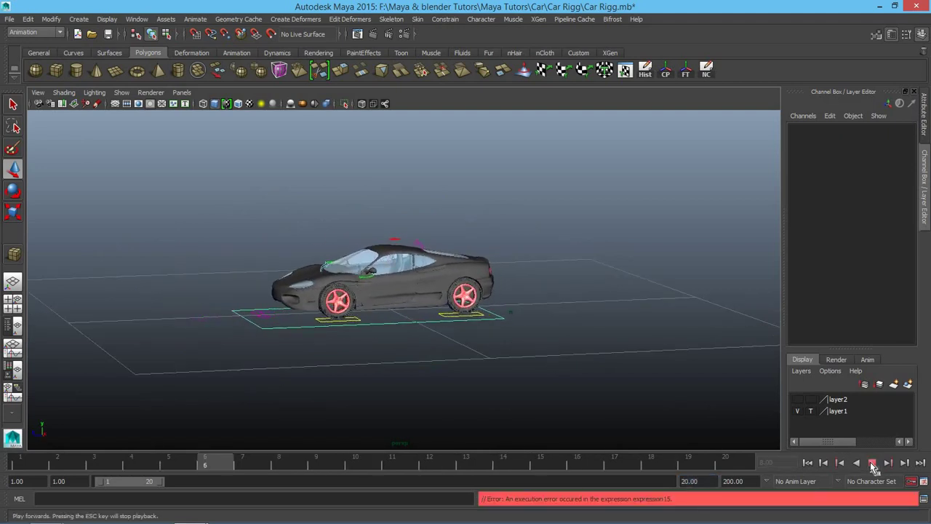
left_click(873, 464)
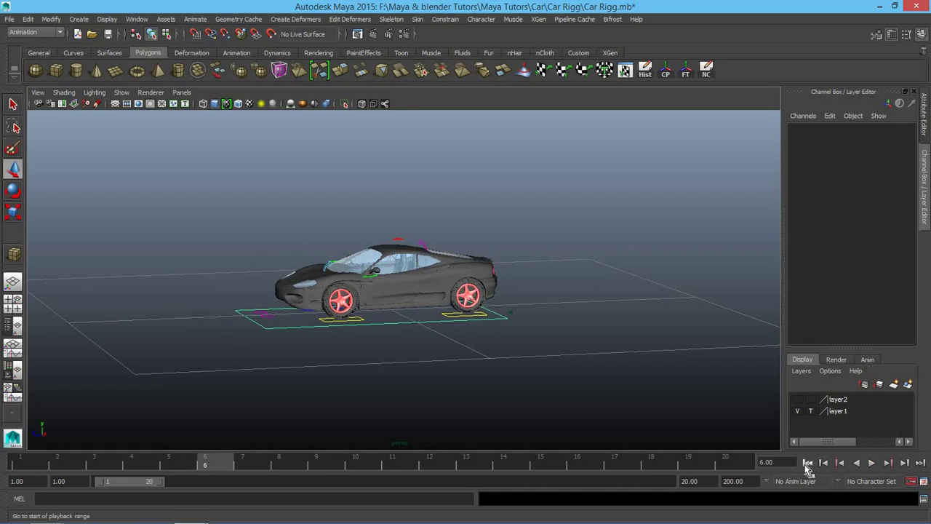
left_click(807, 463)
key("alt+v")
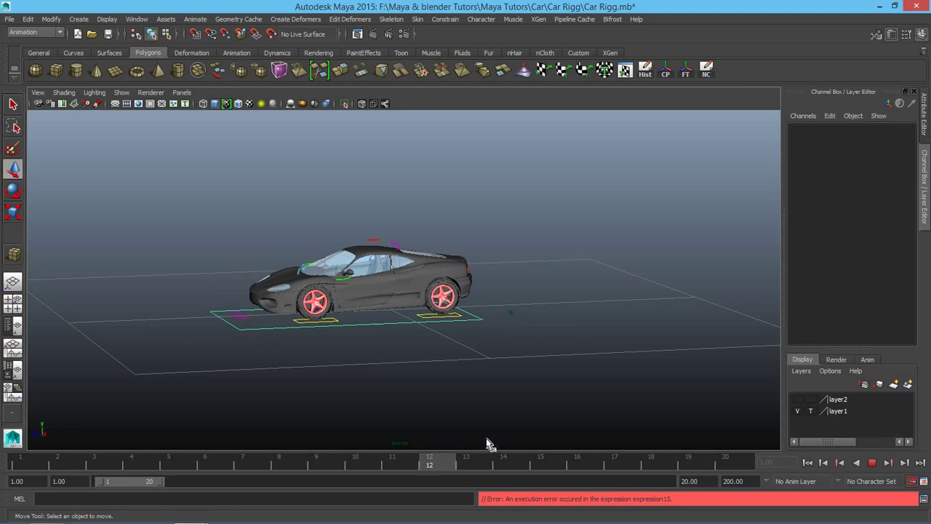
left_click(12, 468)
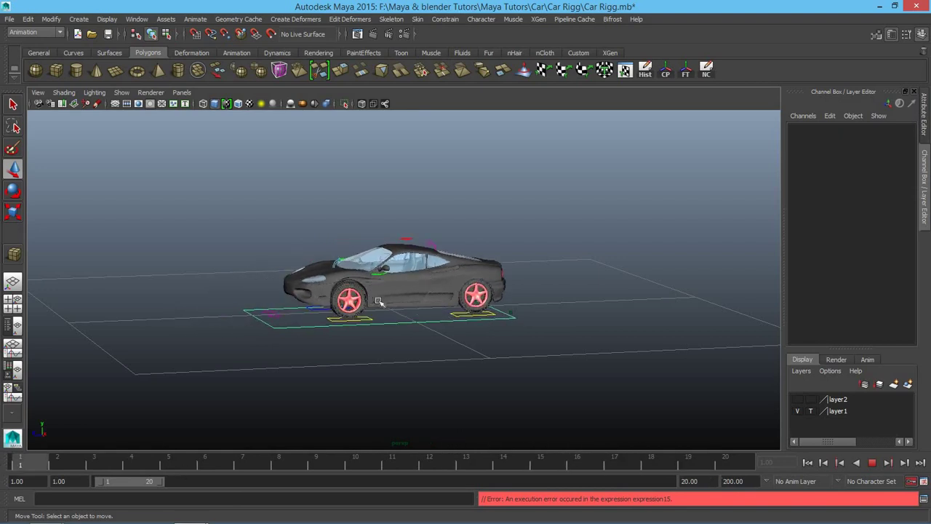
scroll(415, 322, "down", 3)
left_click_drag(415, 322, 507, 309, "alt")
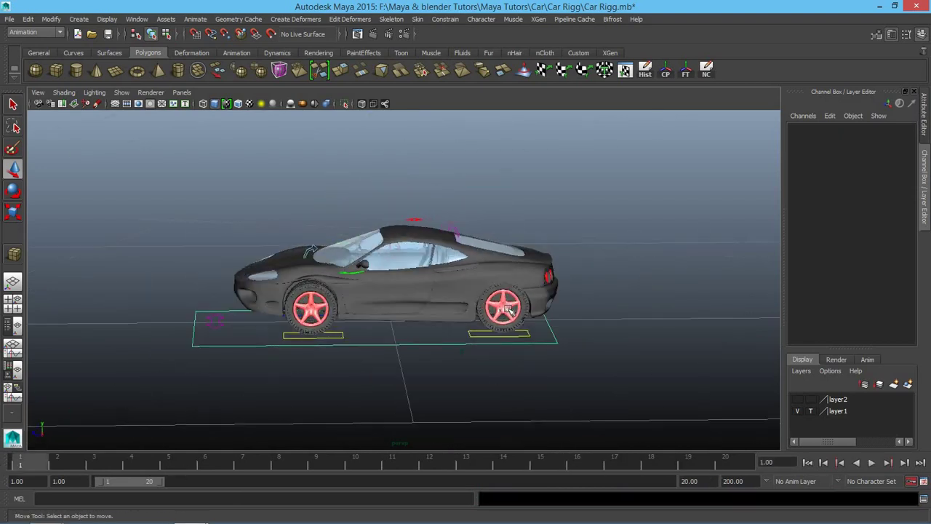
scroll(507, 309, "up", 2)
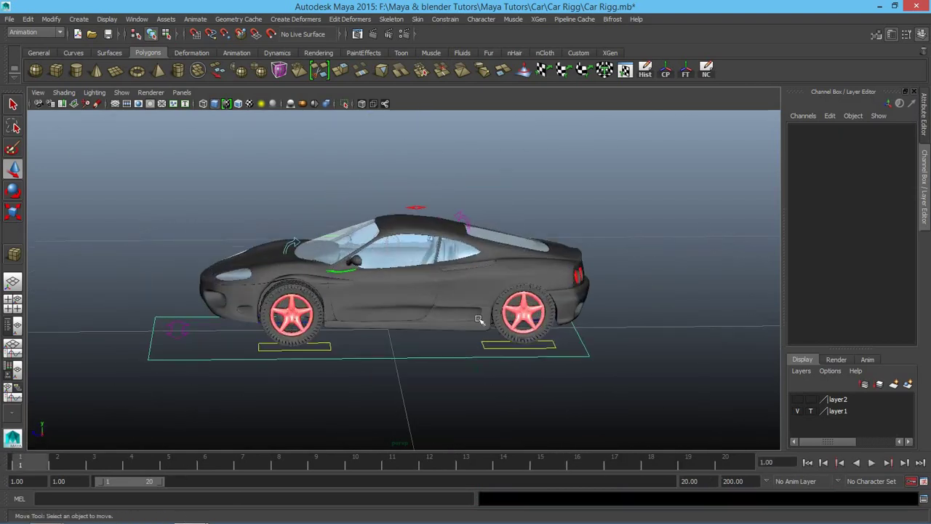